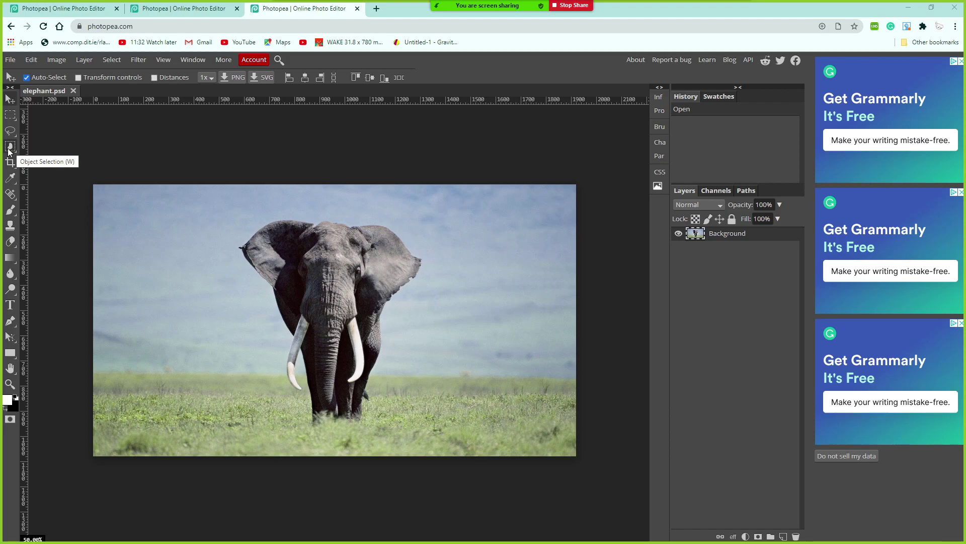
Step: Select the elephant with the Quick Selection tool and a larger brush, covering its head, ear and trunk
right_click(10, 149)
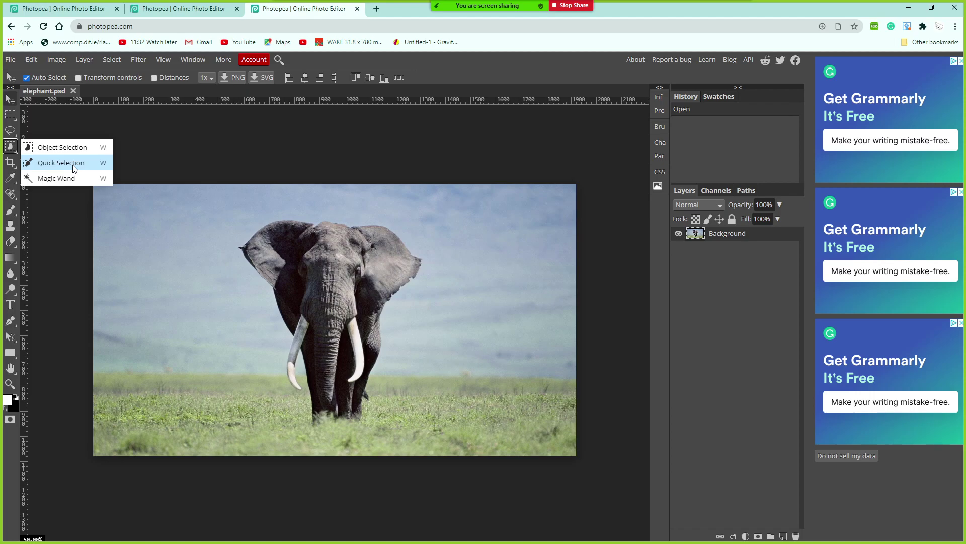
left_click(74, 166)
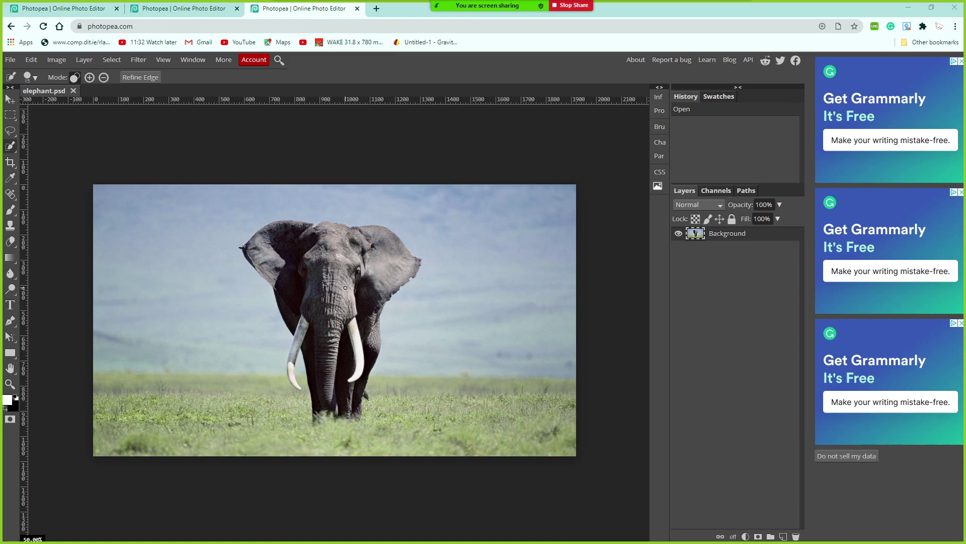
left_click(29, 77)
left_click(60, 107)
left_click_drag(60, 107, 74, 108)
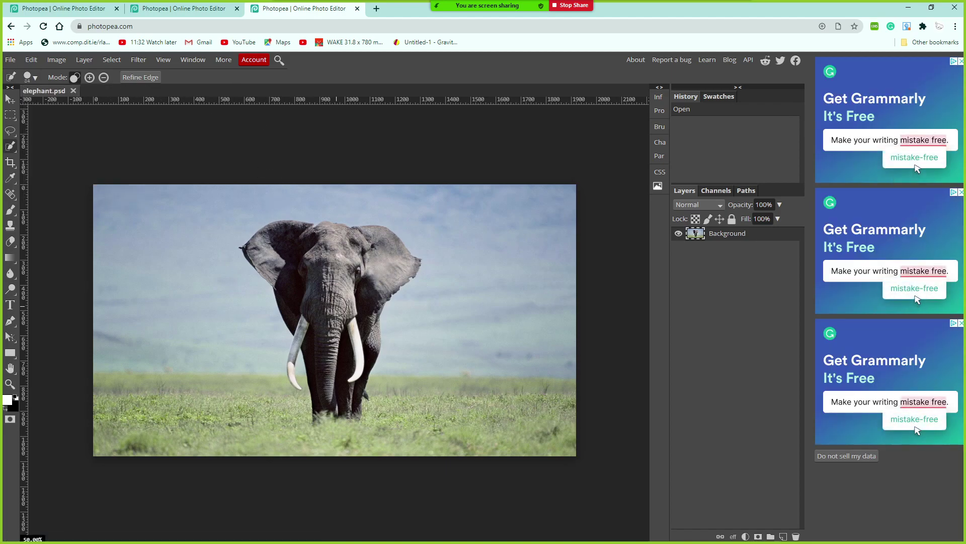
left_click(35, 78)
left_click_drag(73, 108, 71, 108)
left_click(333, 277)
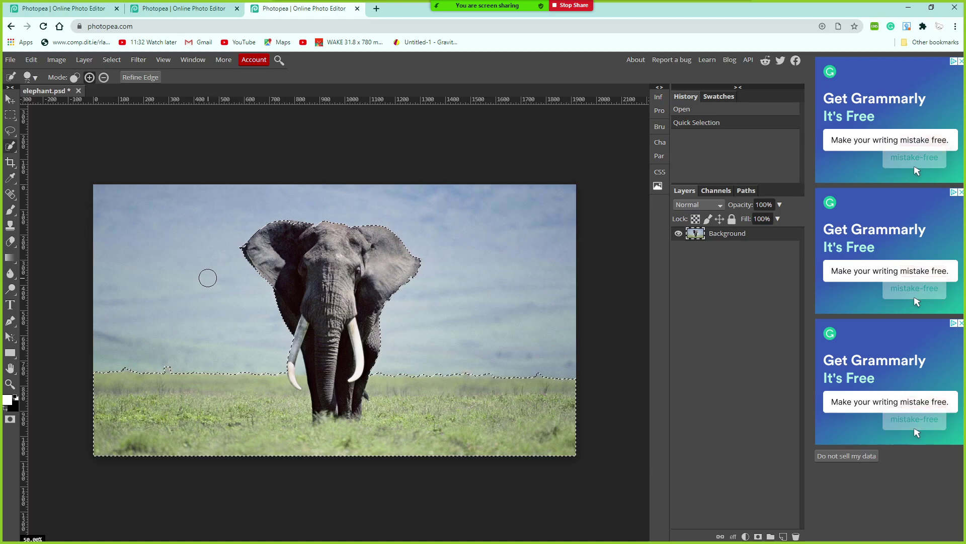
left_click(335, 247)
left_click(301, 243)
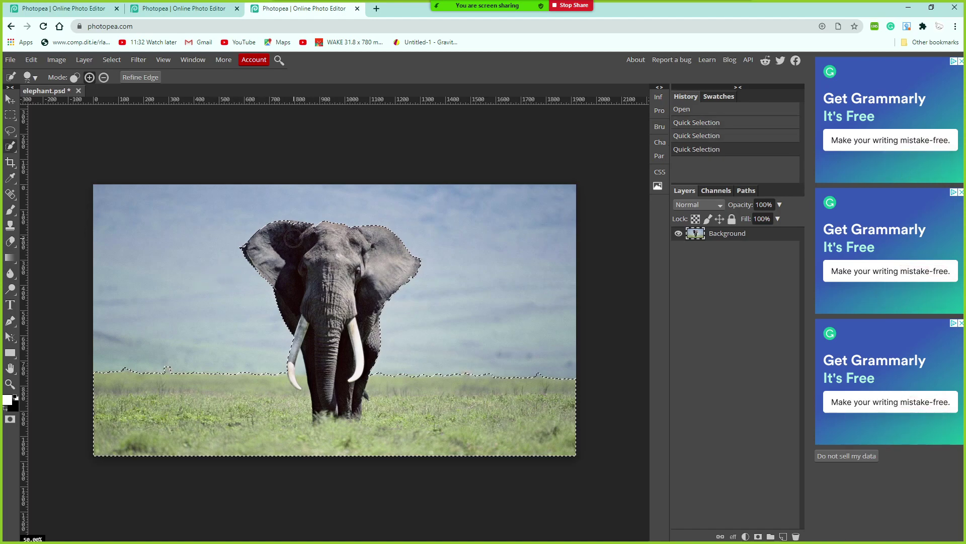
left_click(337, 297)
left_click(335, 324)
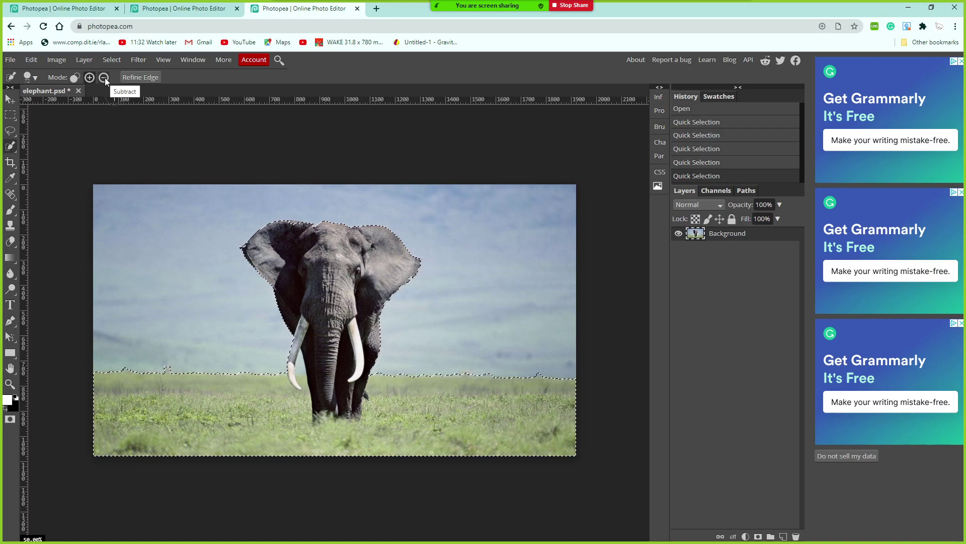
left_click(12, 146)
left_click(40, 147)
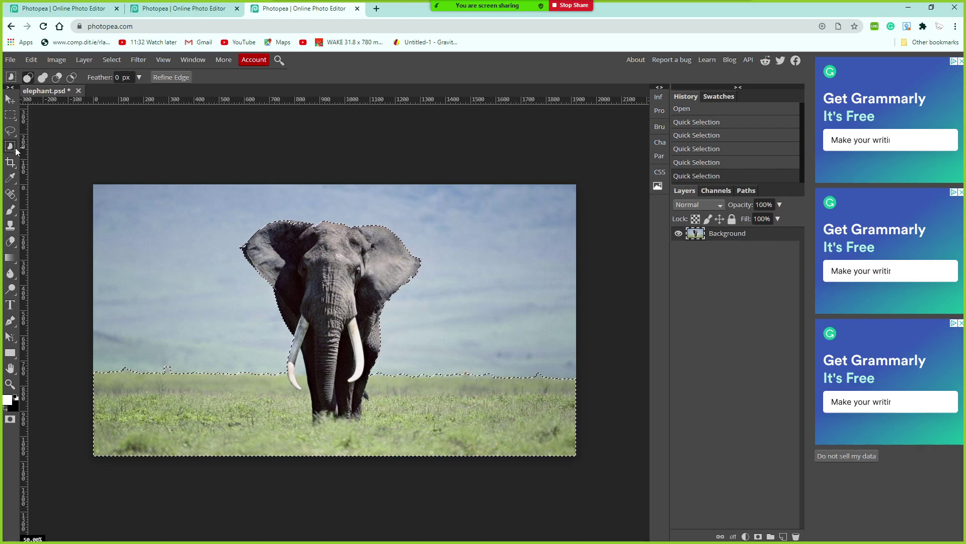
left_click(11, 147)
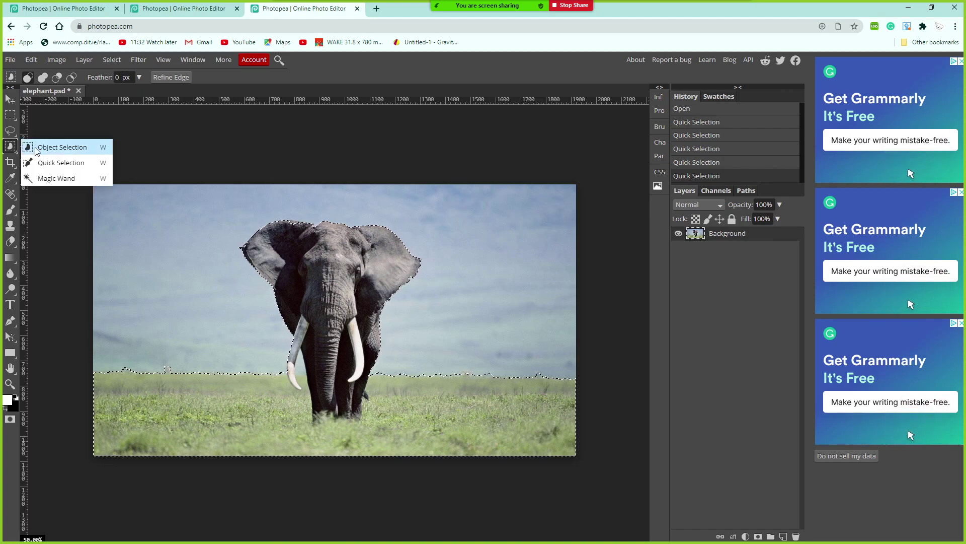
left_click(52, 166)
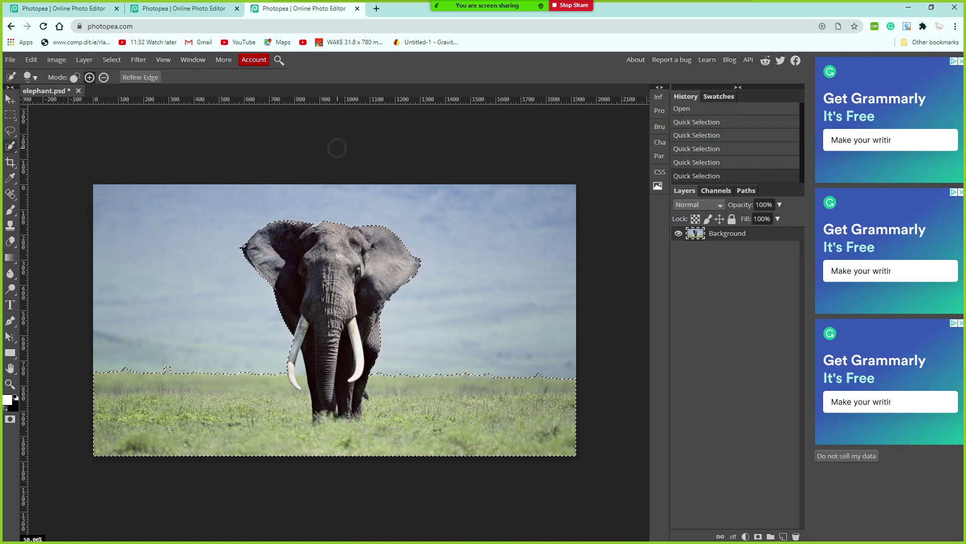
Step: Add the elephant's forehead to the selection again and subtract the grass field from it
left_click(333, 285)
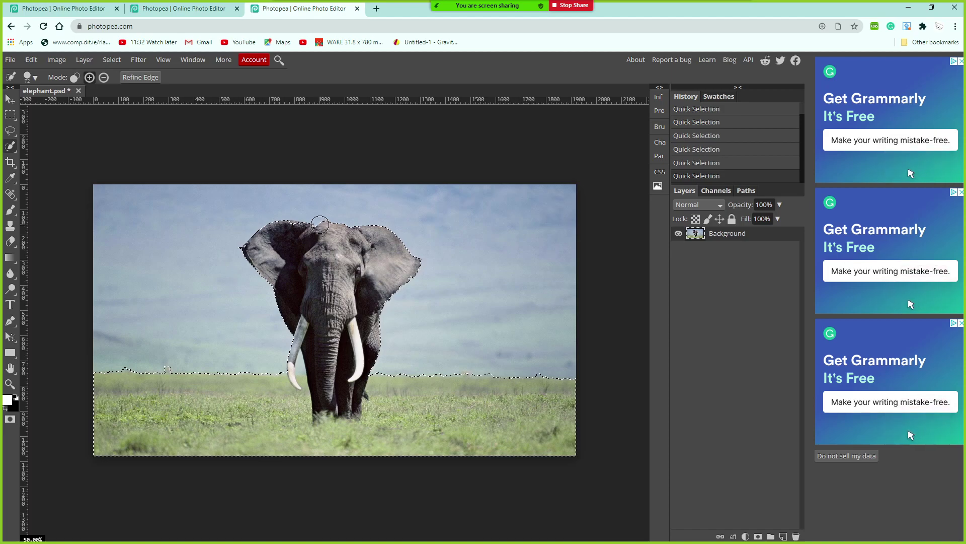
left_click(102, 78)
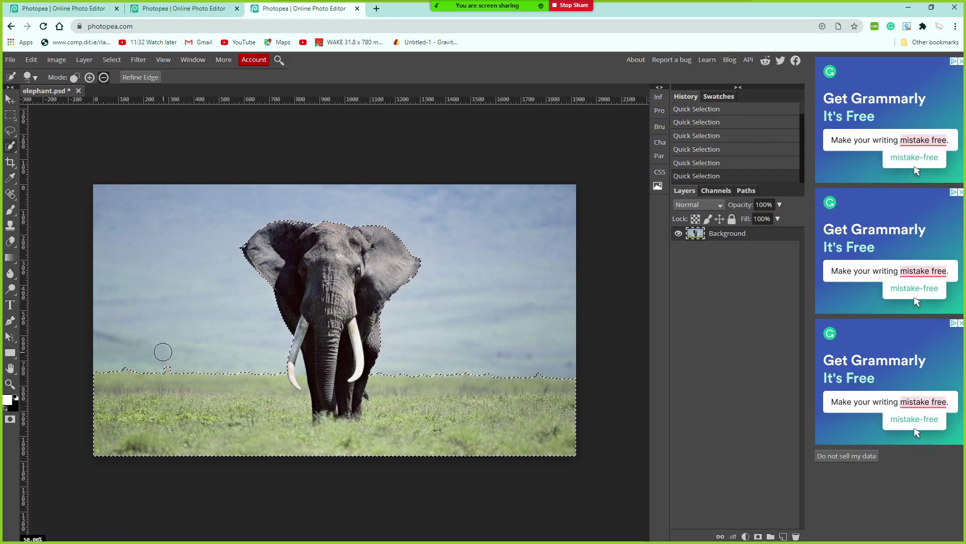
left_click_drag(164, 384, 171, 406)
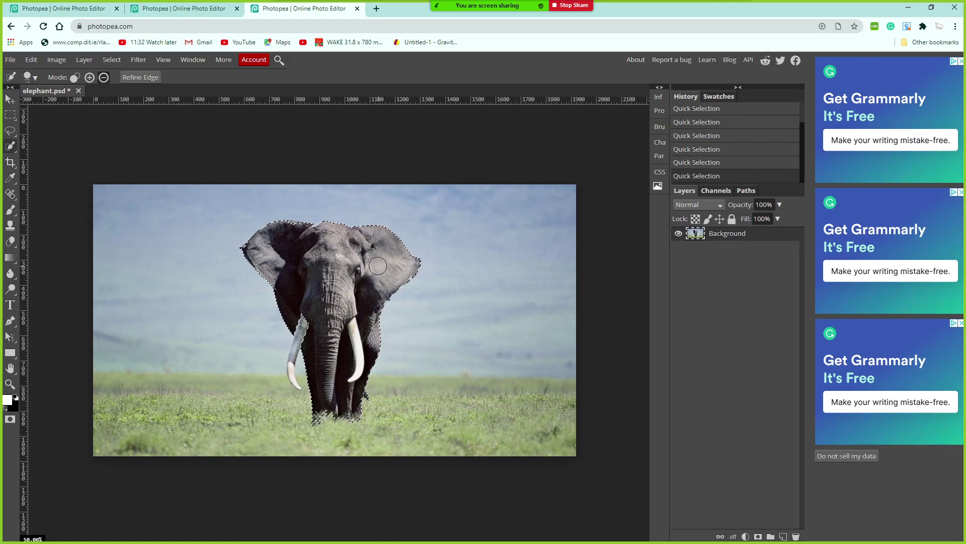
Step: Add the left tusk to the elephant selection
key("ctrl+plus")
key("ctrl+plus")
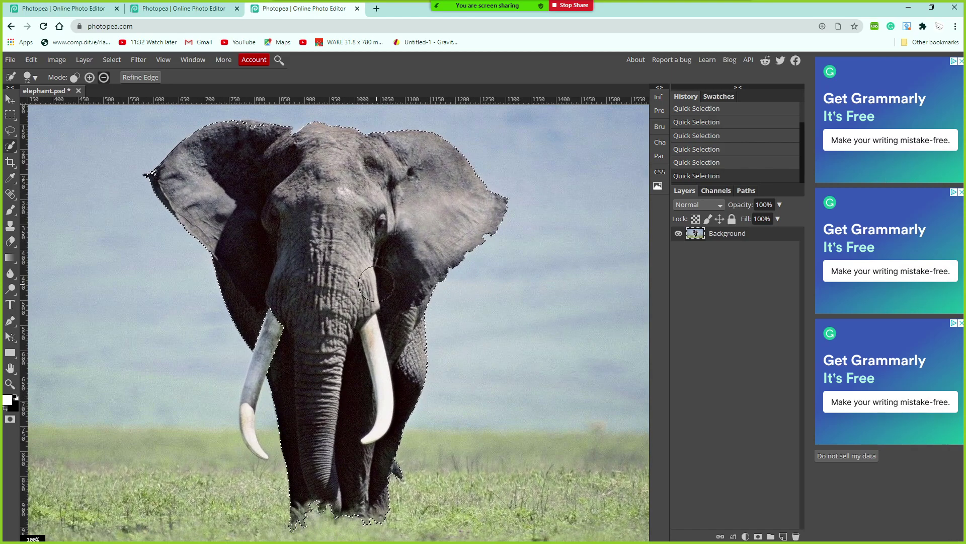
left_click_drag(281, 224, 326, 239)
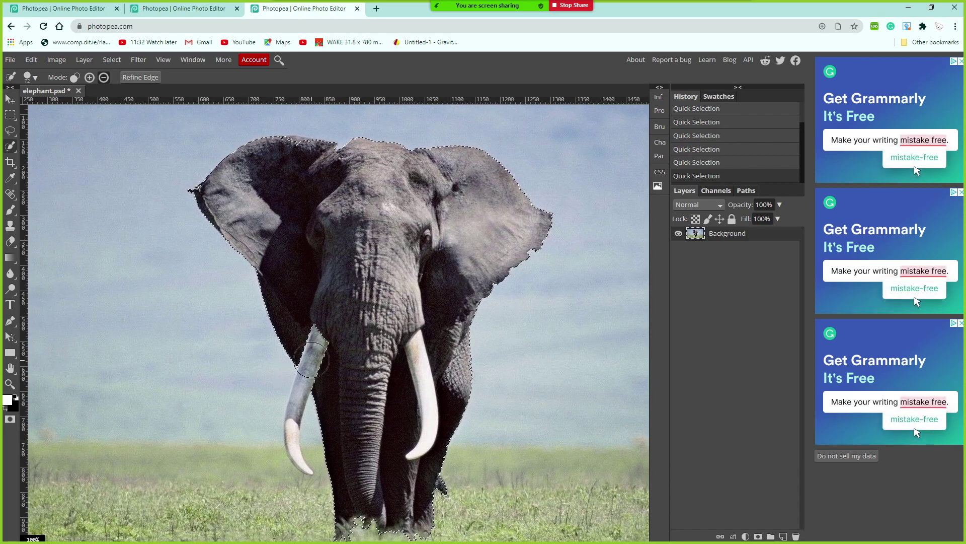
left_click(90, 78)
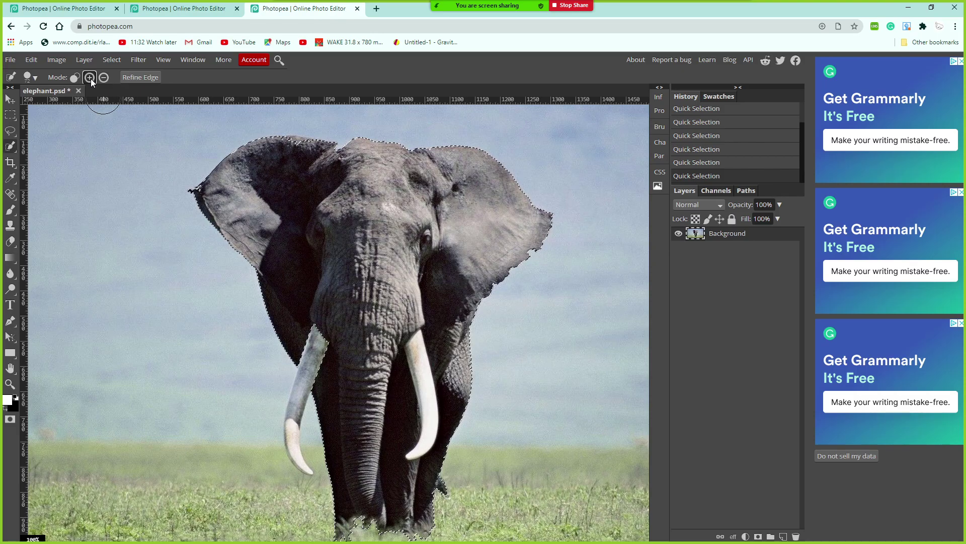
left_click_drag(317, 322, 322, 353)
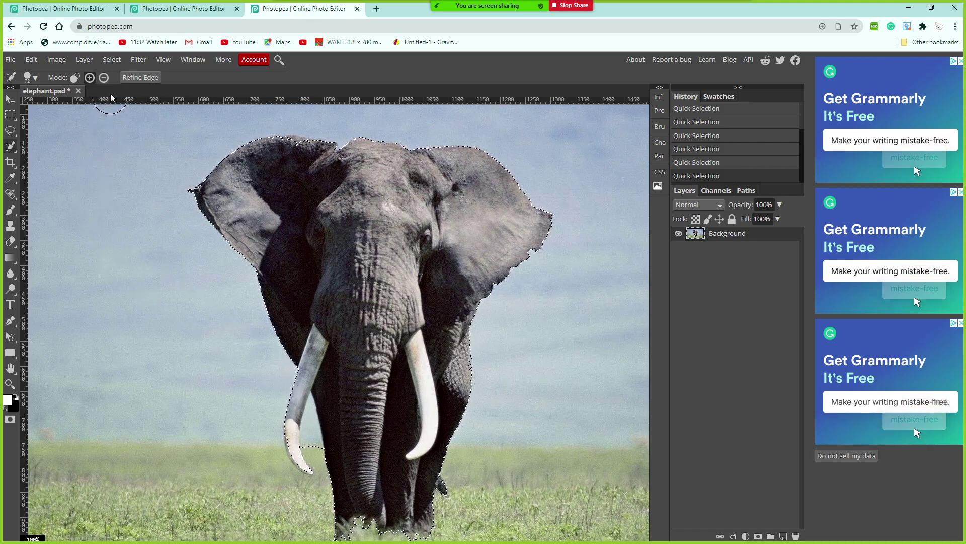
Step: Subtract the background between the left tusk and the leg from the selection with a 16 px brush
left_click(104, 77)
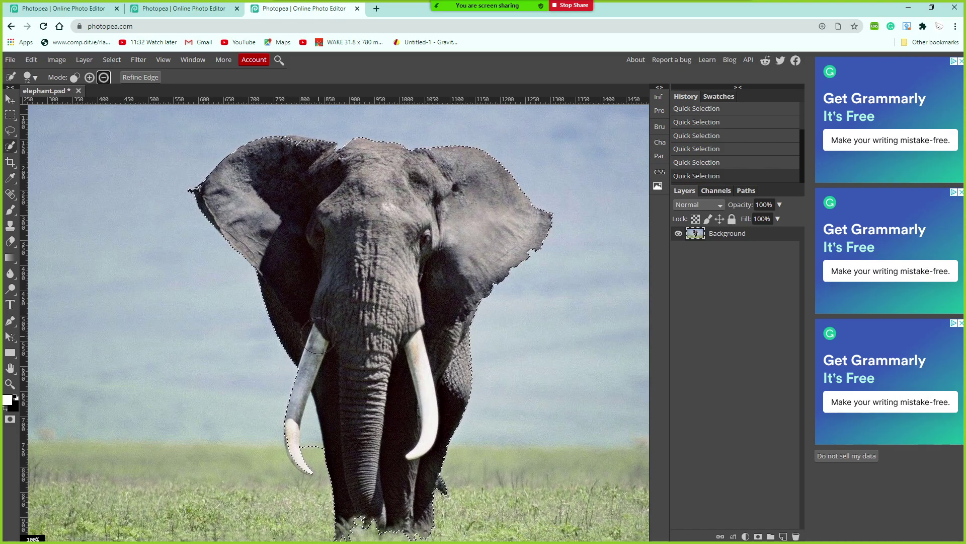
key("bracketleft")
key("bracketleft")
key("bracketleft")
key("bracketleft")
key("bracketleft")
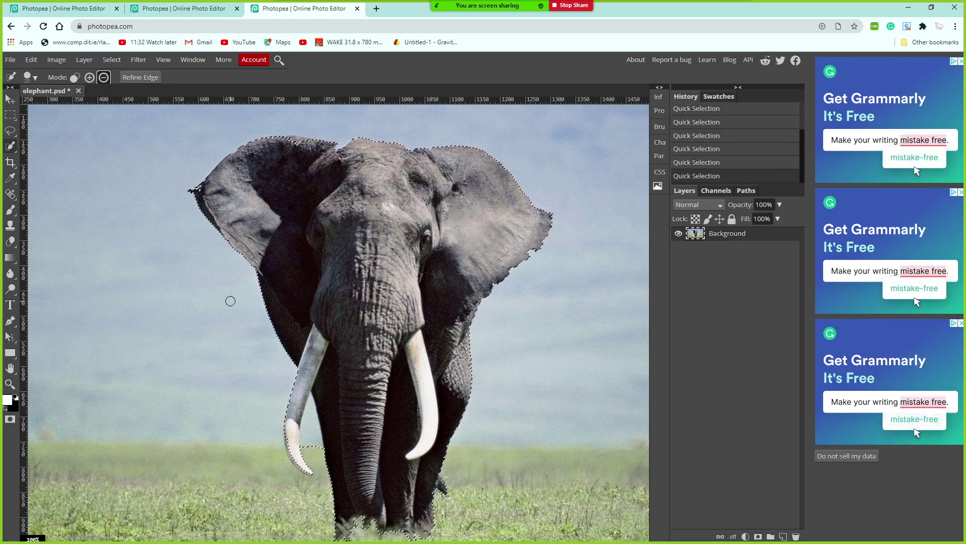
left_click(31, 76)
left_click_drag(55, 106, 54, 106)
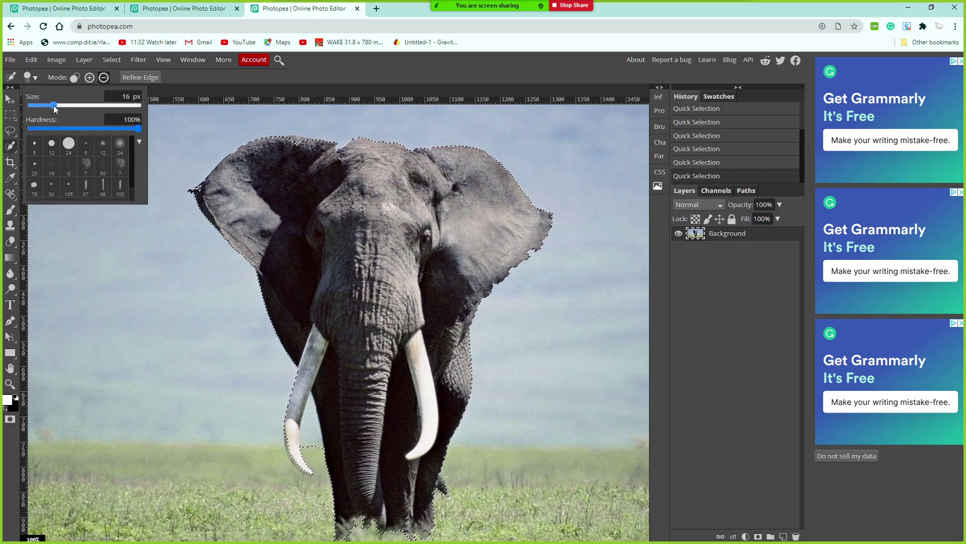
left_click(337, 88)
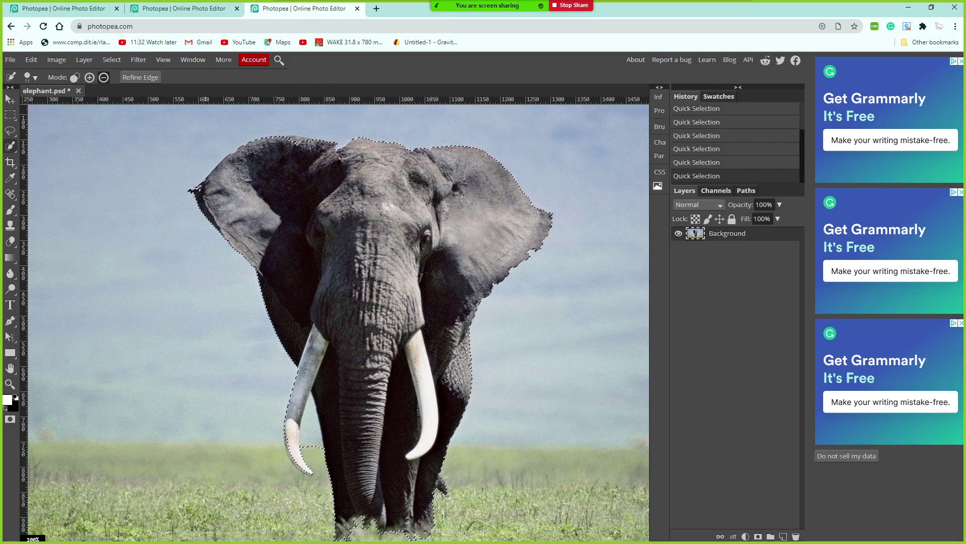
left_click_drag(312, 445, 311, 444)
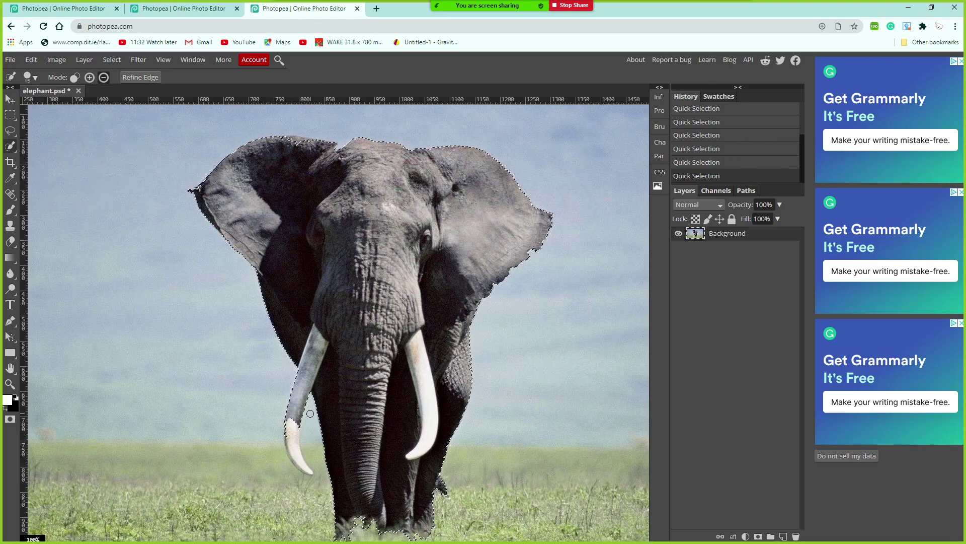
Step: Add the white lower part of the left tusk back to the selection
scroll(316, 401, "up", 3)
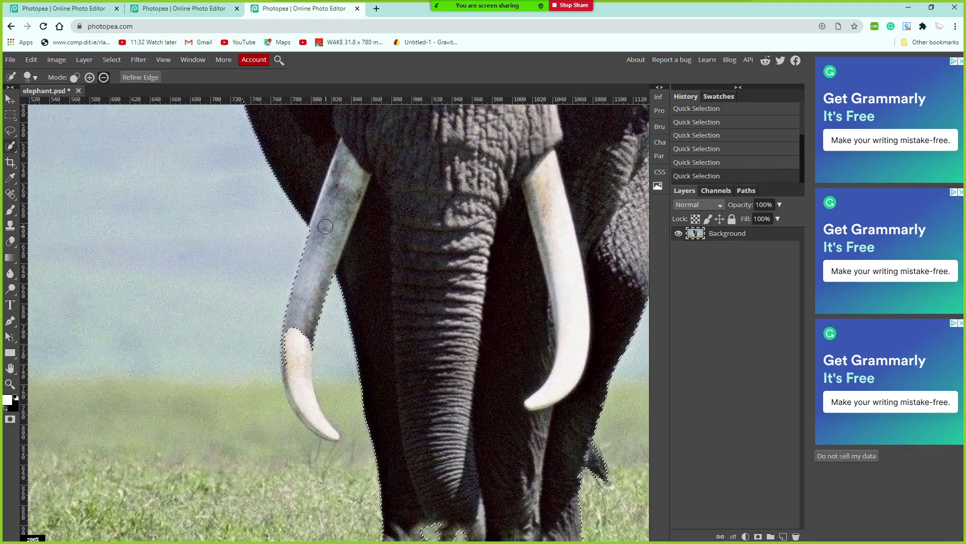
left_click(89, 77)
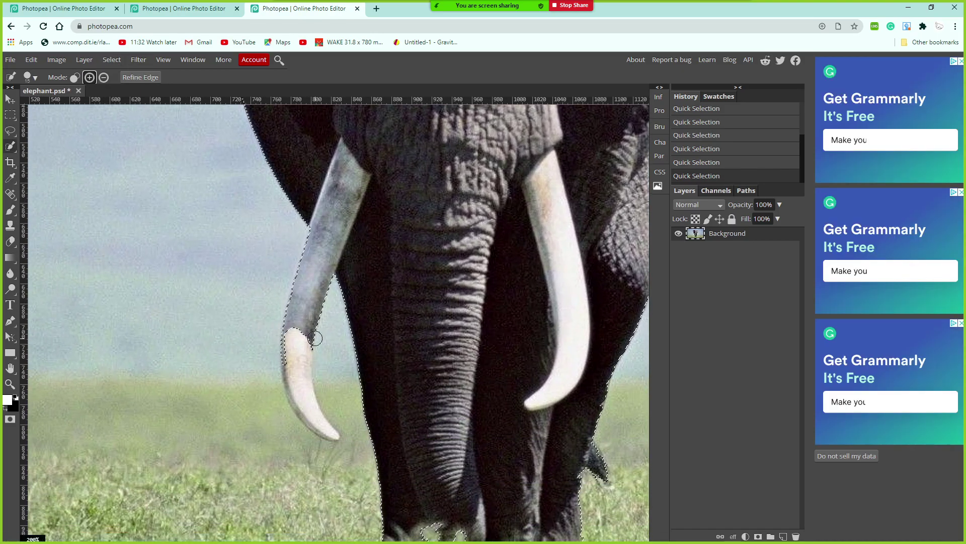
left_click_drag(297, 339, 298, 333)
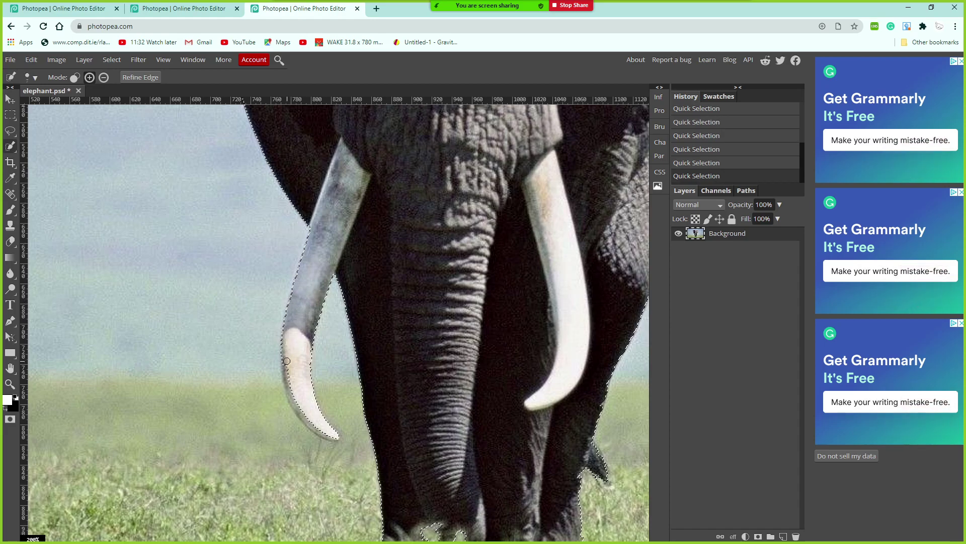
Step: Try to extend the selection along the outer edge of the left tusk, undoing the strokes
left_click_drag(287, 359, 287, 375)
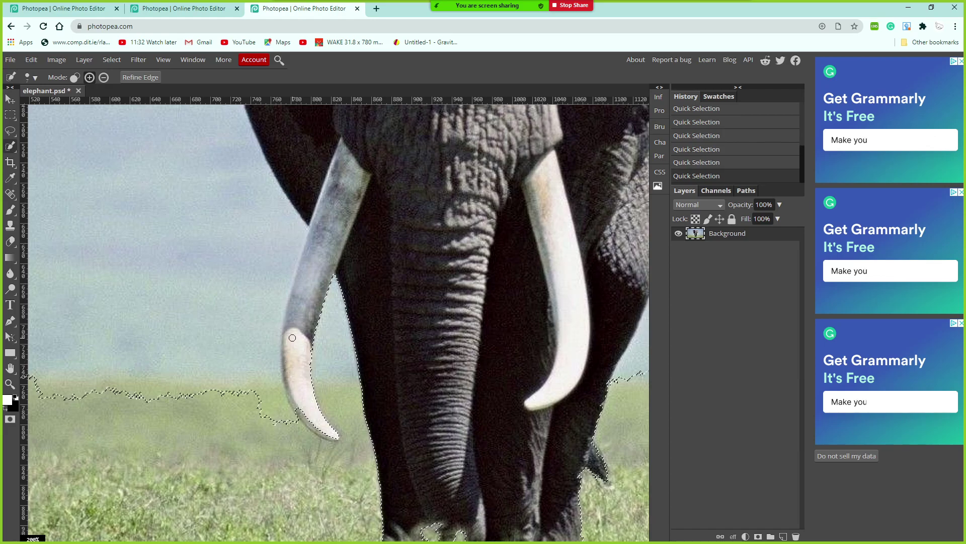
key("ctrl+z")
left_click_drag(290, 360, 294, 382)
key("ctrl+z")
key("ctrl+z")
key("ctrl+z")
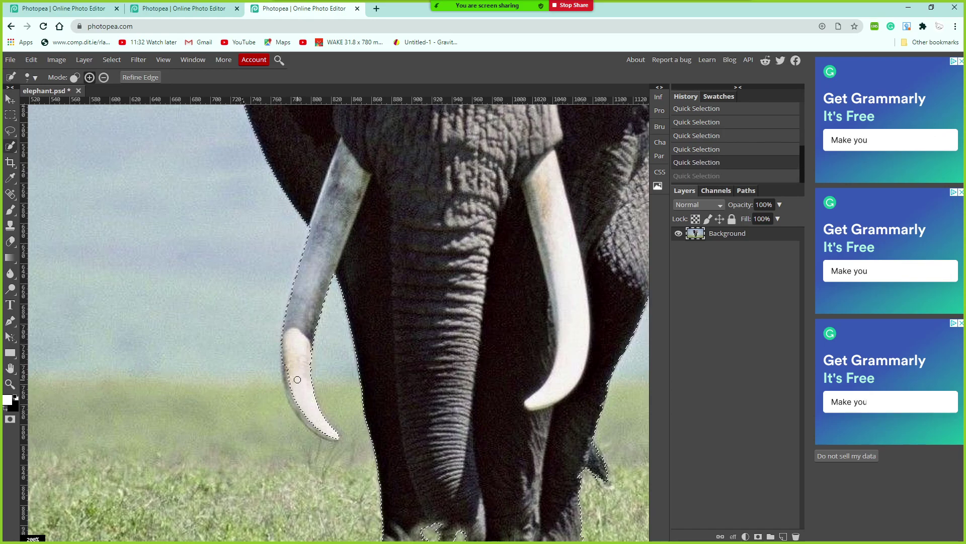
left_click_drag(295, 360, 298, 381)
key("ctrl+z")
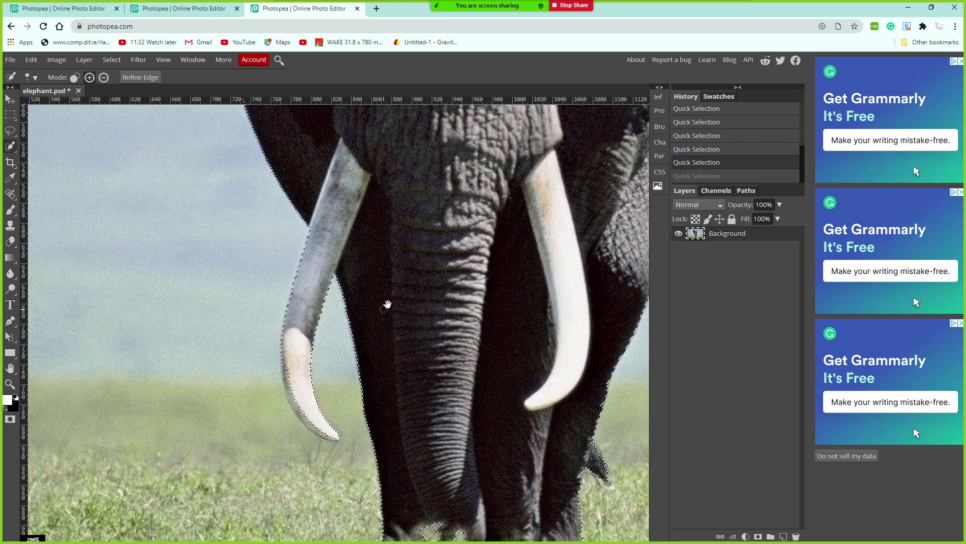
Step: Try to add the upper edge of the elephant's left ear to the selection with a very small brush, and undo it
left_click_drag(406, 274, 392, 386)
left_click_drag(518, 292, 418, 325)
left_click_drag(462, 275, 395, 423)
left_click_drag(401, 317, 452, 367)
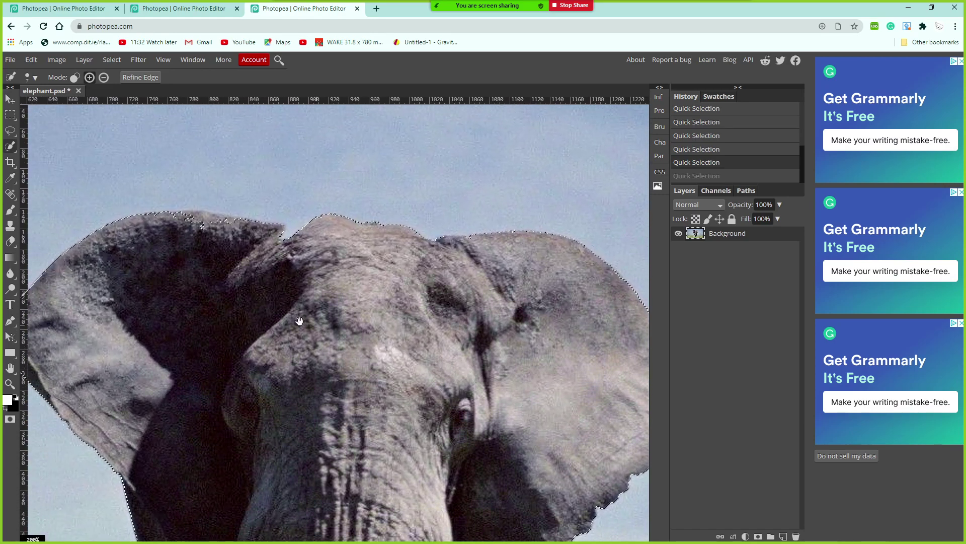
left_click_drag(306, 319, 367, 371)
left_click_drag(265, 350, 297, 355)
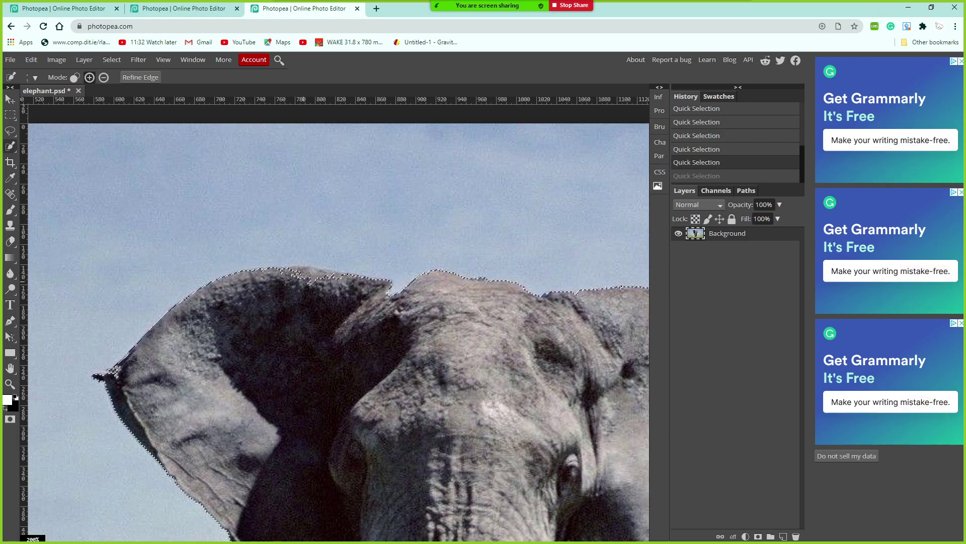
left_click_drag(302, 282, 318, 301)
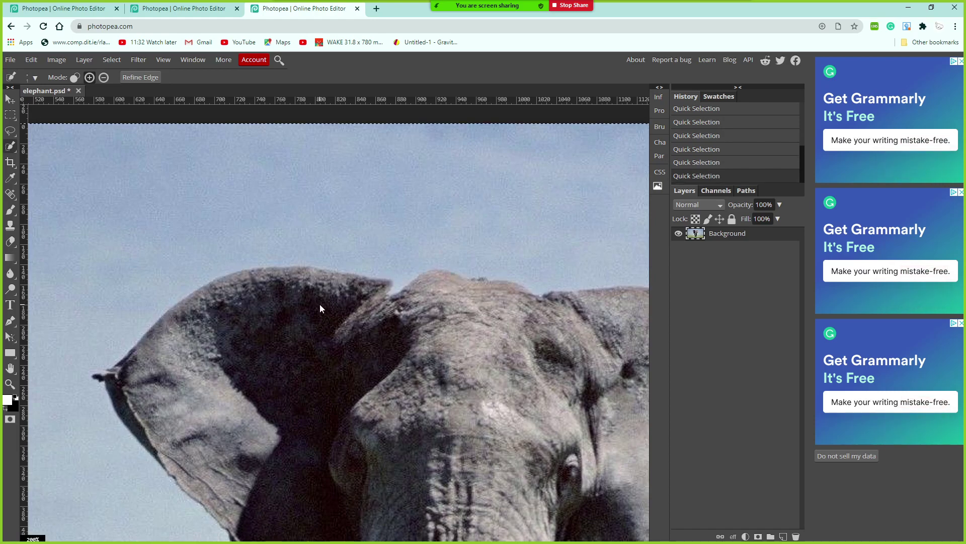
key("ctrl+z")
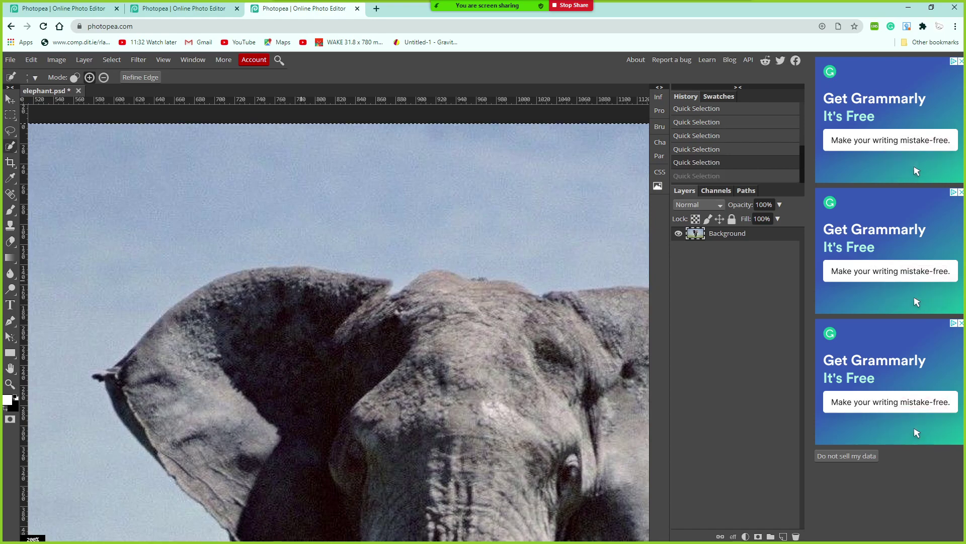
Step: Add the missed upper edge of the elephant's left ear to the selection with the Lasso tool
scroll(317, 286, "down", 3)
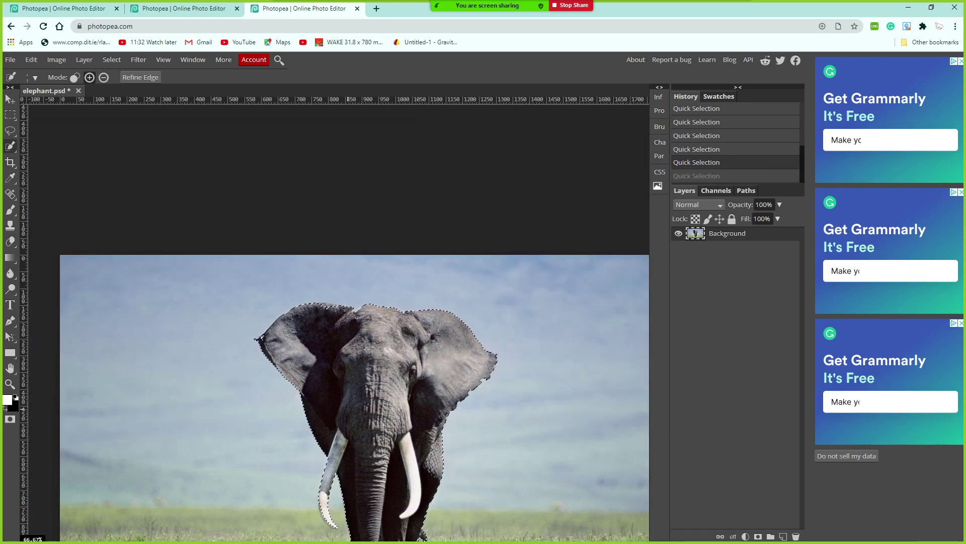
left_click_drag(367, 401, 370, 351)
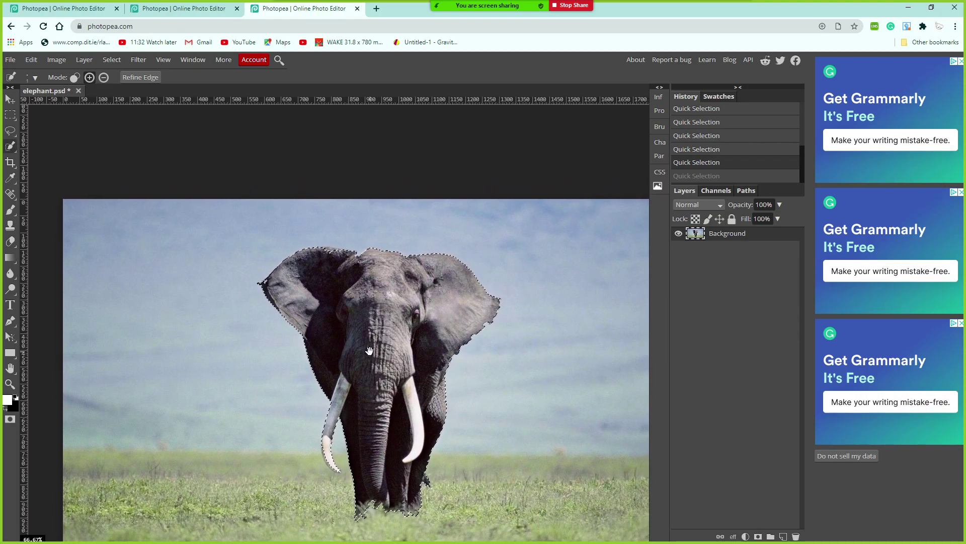
left_click(10, 131)
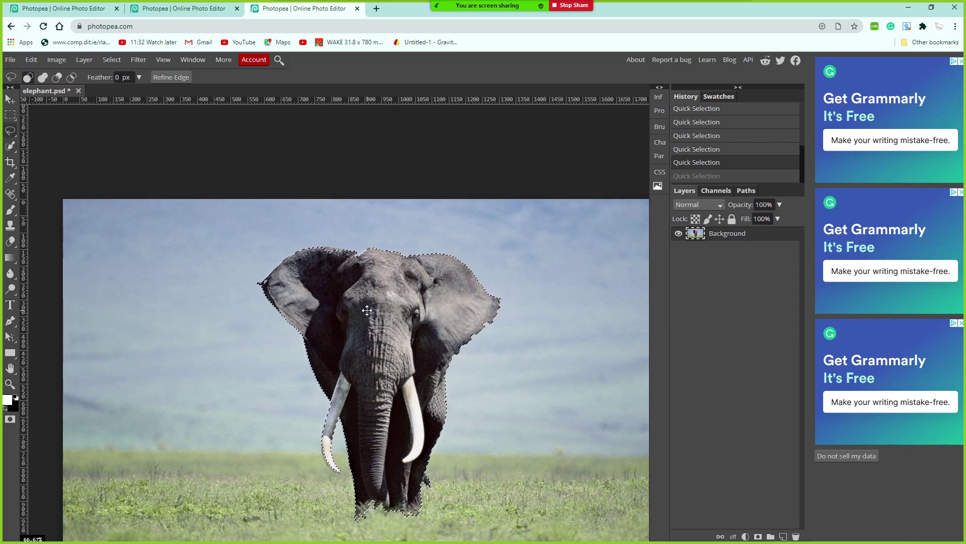
left_click_drag(357, 279, 364, 313)
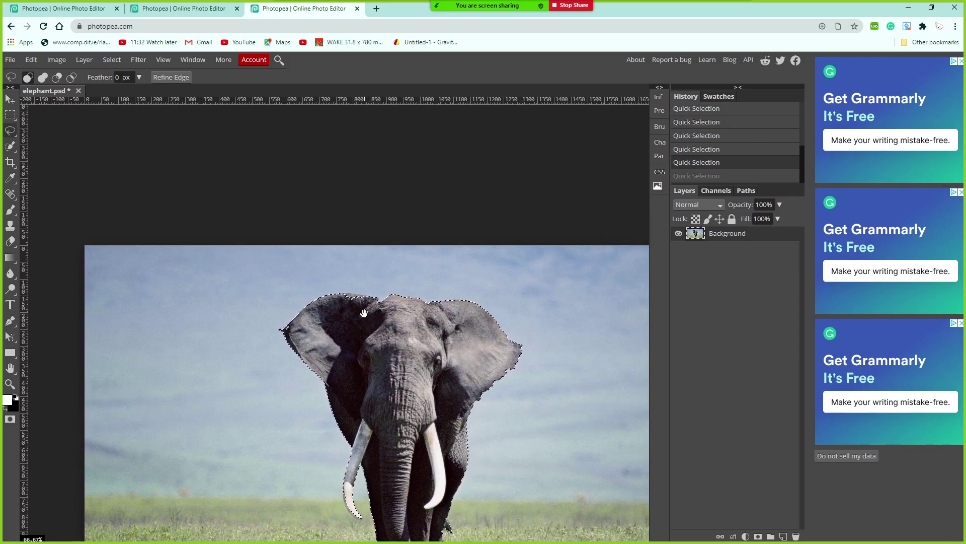
scroll(371, 309, "up", 5)
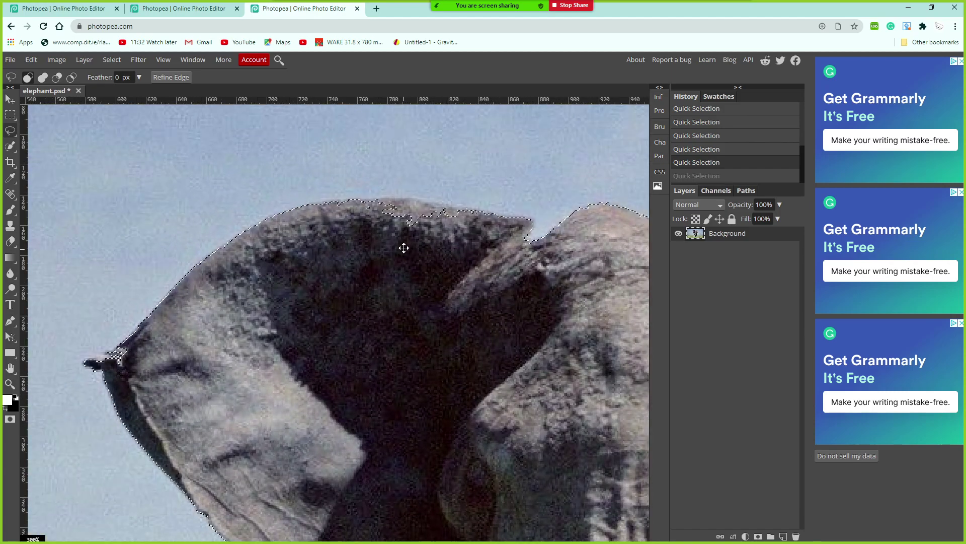
left_click_drag(374, 291, 361, 317)
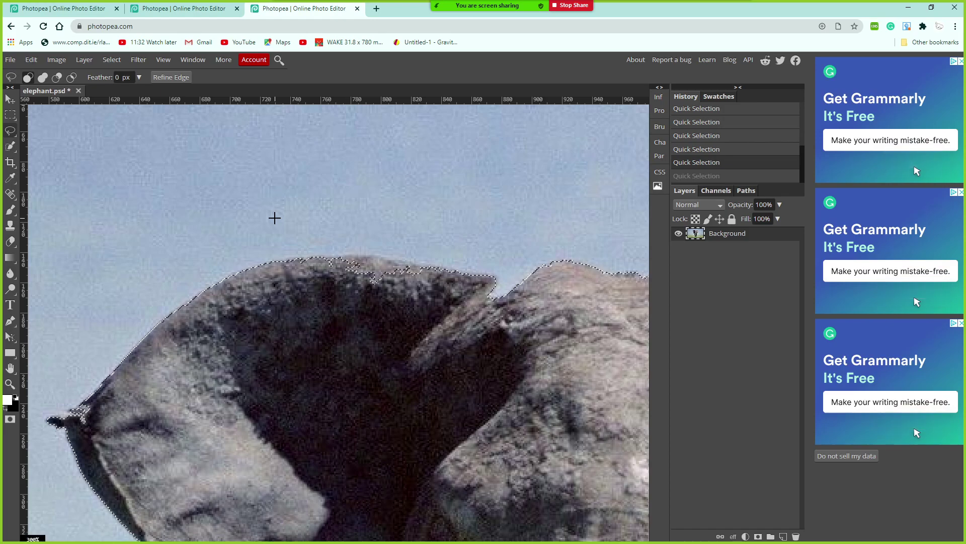
key("shift")
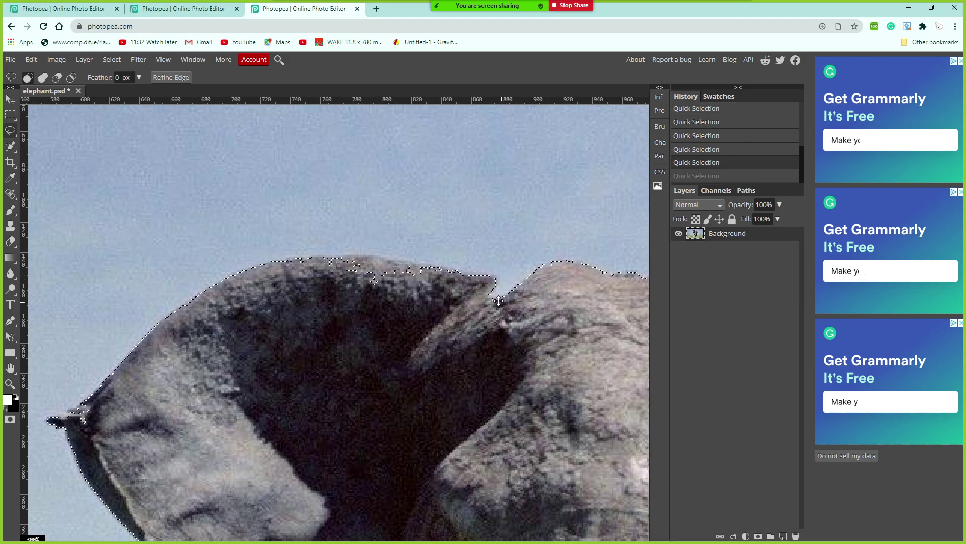
key("shift")
mouse_move(479, 282)
left_mouse_down()
mouse_move(448, 327)
mouse_move(402, 339)
mouse_move(335, 329)
mouse_move(314, 288)
left_mouse_up()
key("shift")
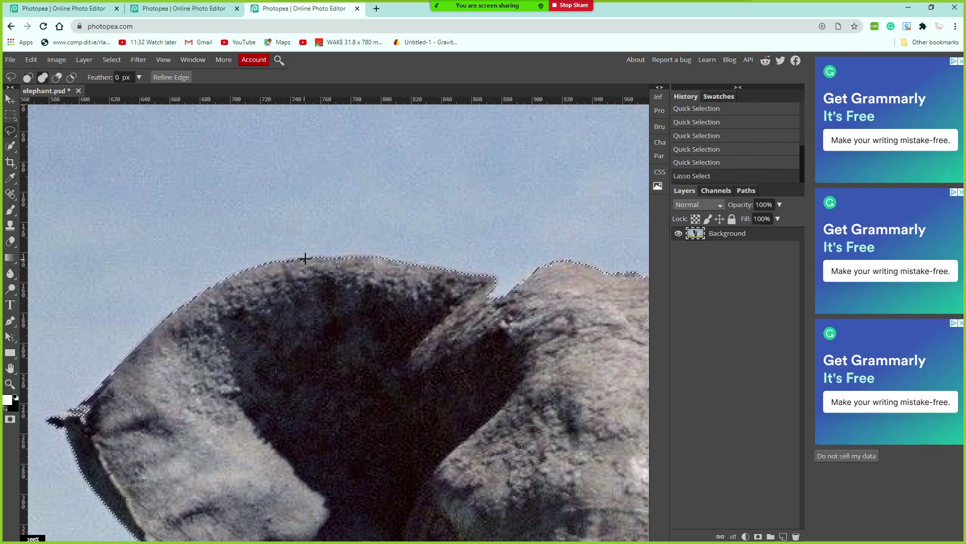
left_click_drag(282, 332, 277, 328)
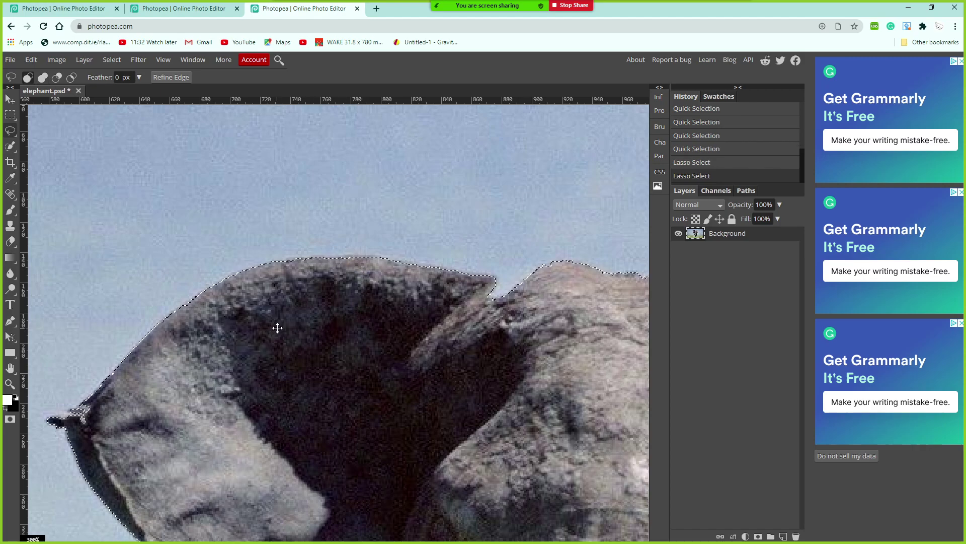
Step: Add the pointed outer tip of the left ear to the selection with the Lasso, redoing the first outline
left_click_drag(293, 363, 320, 232)
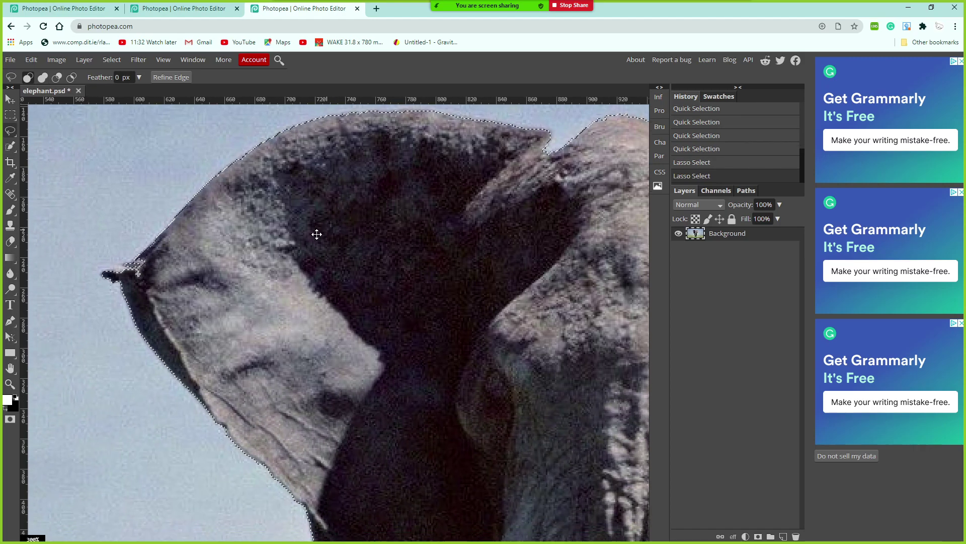
left_click_drag(301, 299, 412, 325)
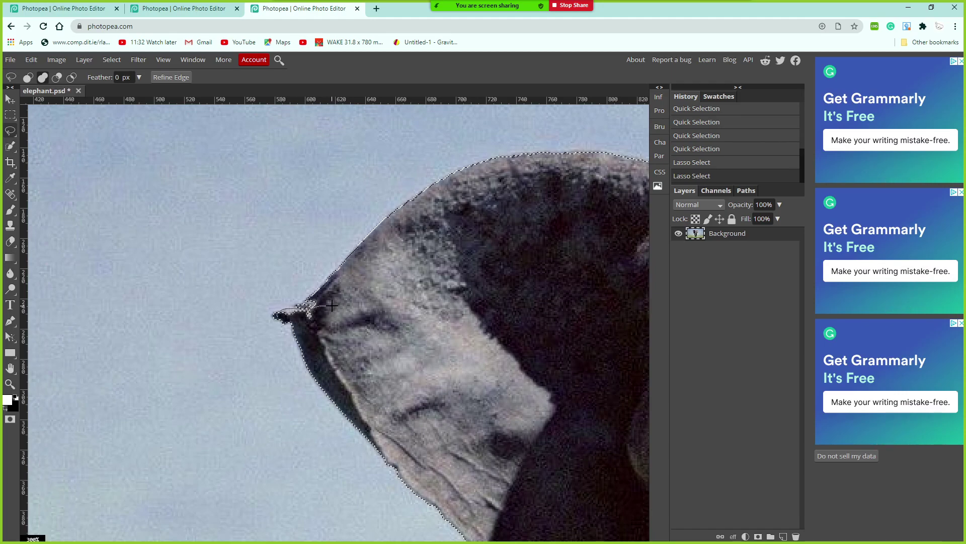
left_click_drag(328, 338, 330, 340)
key("ctrl+z")
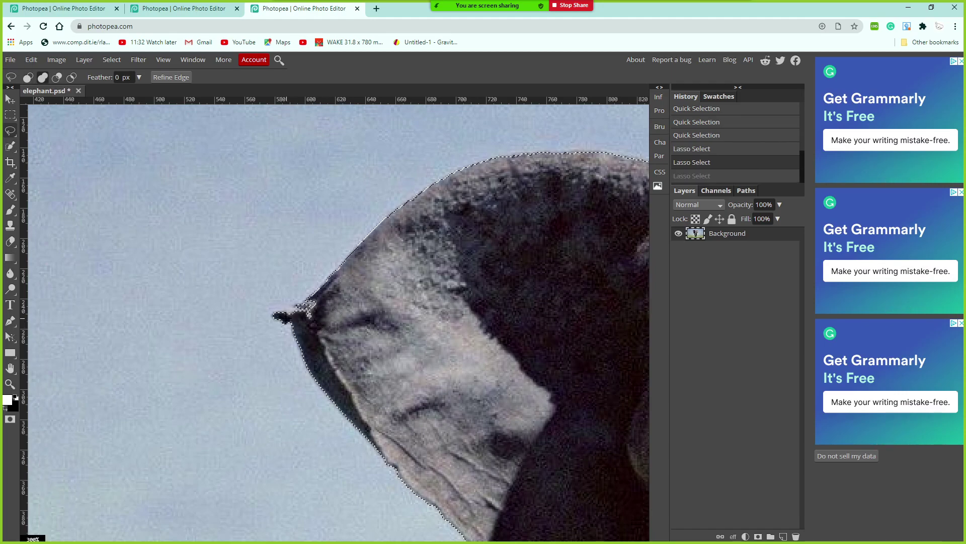
mouse_move(275, 316)
left_mouse_down()
mouse_move(332, 305)
mouse_move(314, 321)
left_mouse_up()
Step: Add the missed outer edge of the left tusk, down to its tip, to the selection with the Lasso
left_click_drag(480, 348, 280, 250)
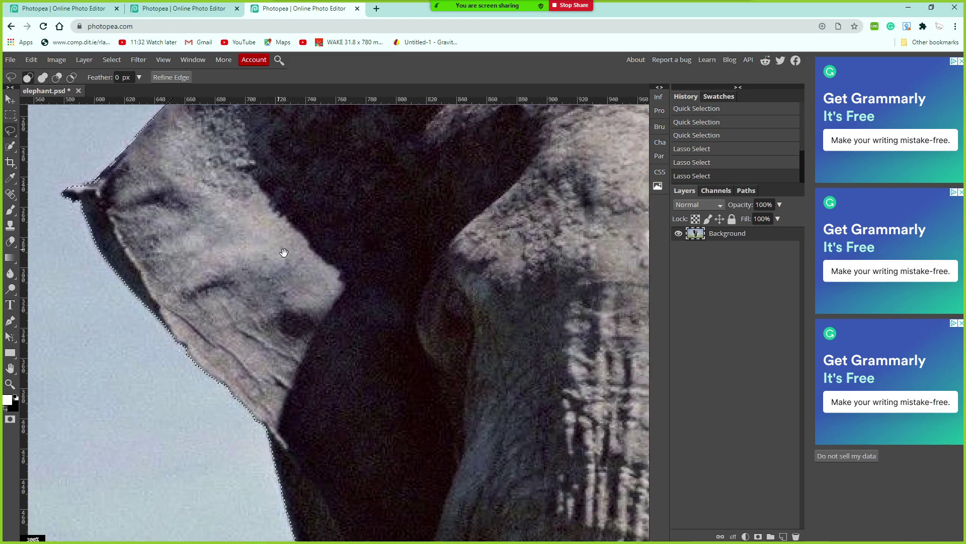
left_click_drag(439, 424, 356, 287)
left_click_drag(423, 421, 388, 307)
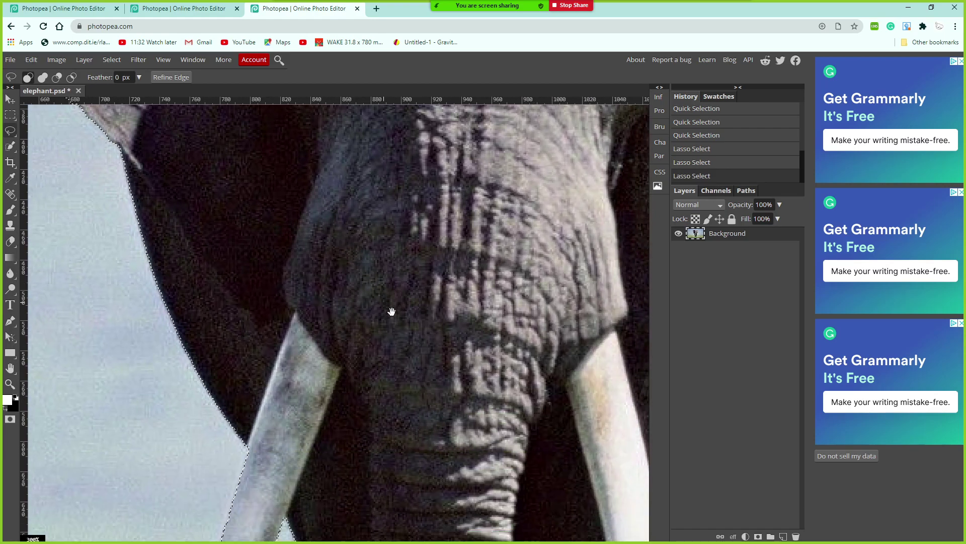
left_click_drag(362, 381, 388, 269)
left_click_drag(337, 372, 330, 263)
mouse_move(304, 348)
left_mouse_down()
mouse_move(306, 326)
mouse_move(281, 306)
left_mouse_up()
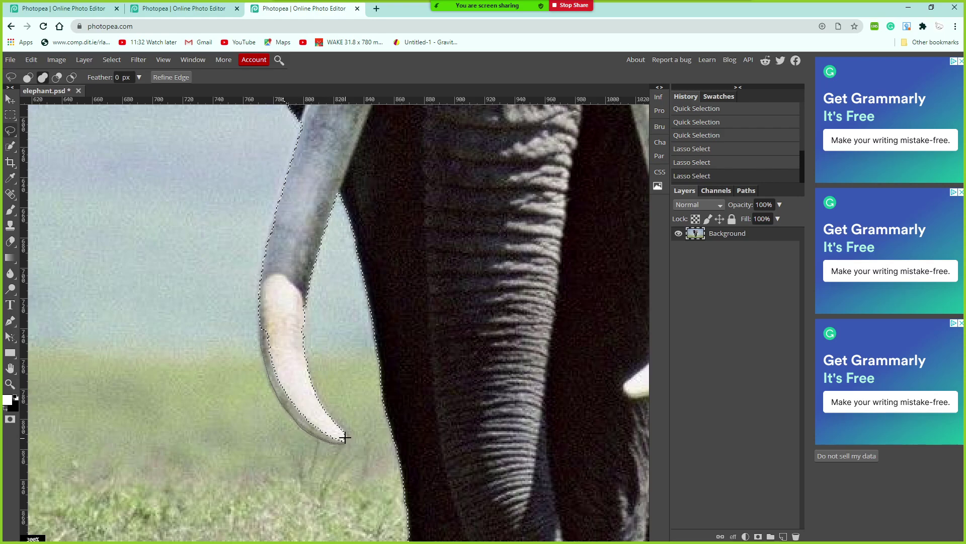
left_click_drag(283, 326, 276, 307)
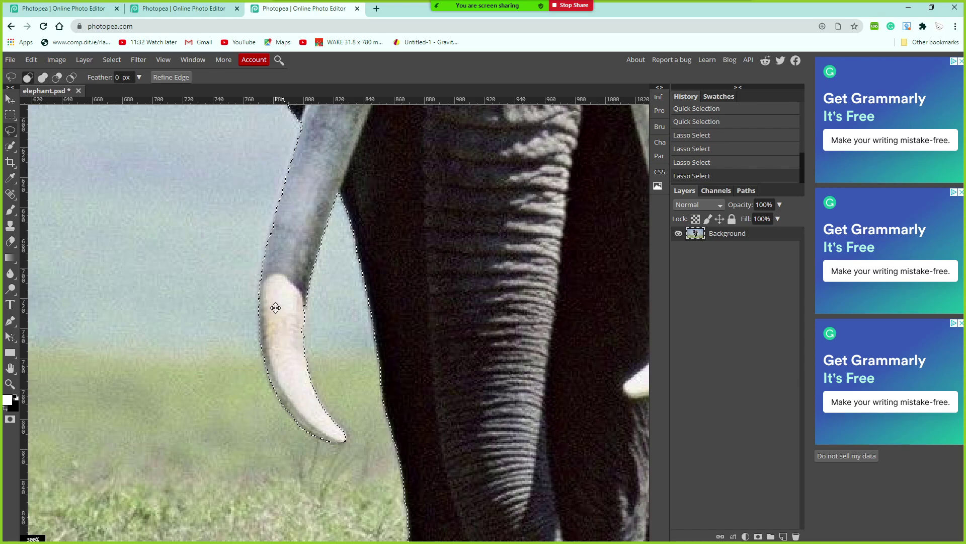
Step: Add the missed strips along the outer edge of the right leg, above the tail, to the selection
left_click_drag(335, 250, 331, 365)
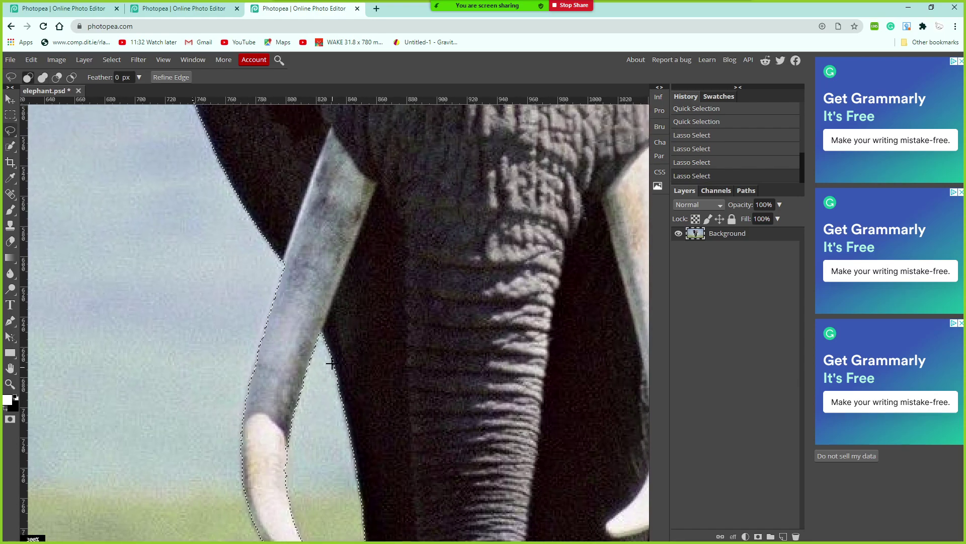
left_click_drag(408, 413, 356, 269)
left_click_drag(382, 332, 381, 303)
left_click_drag(442, 271, 320, 374)
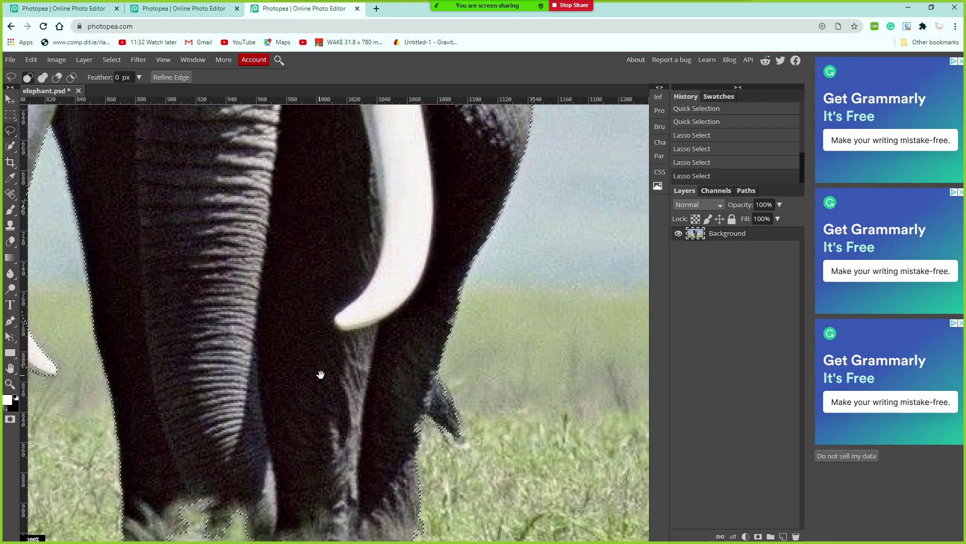
left_click_drag(381, 354, 348, 368)
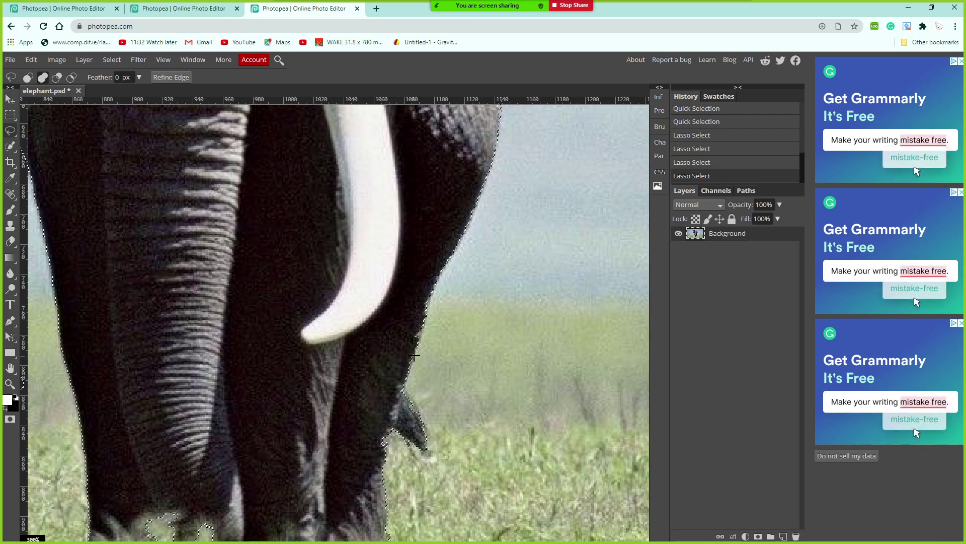
left_click_drag(432, 280, 409, 312)
left_click_drag(383, 383, 387, 400)
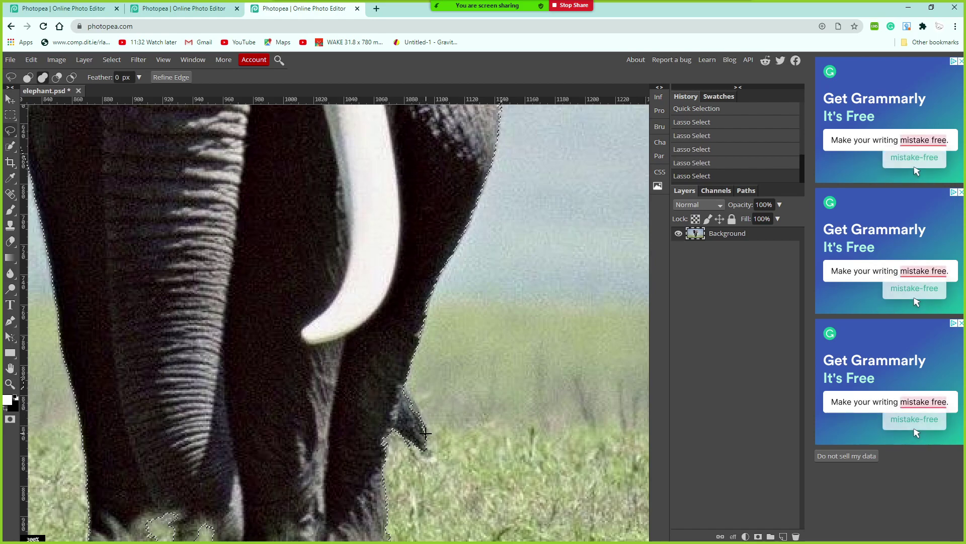
Step: Add the tail's outer edge and the leg edge just beneath it to the selection
left_click_drag(426, 431, 388, 386)
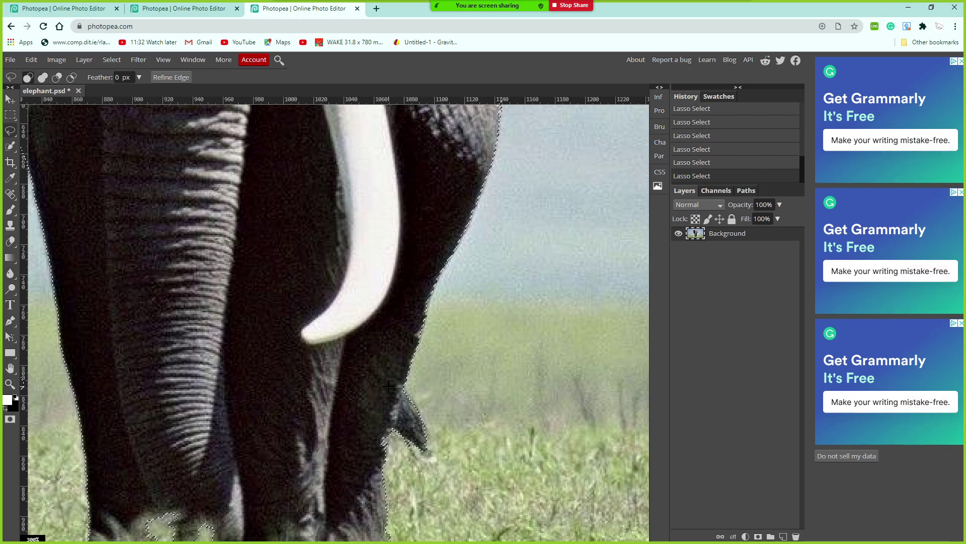
left_click_drag(390, 463, 401, 388)
key("shift")
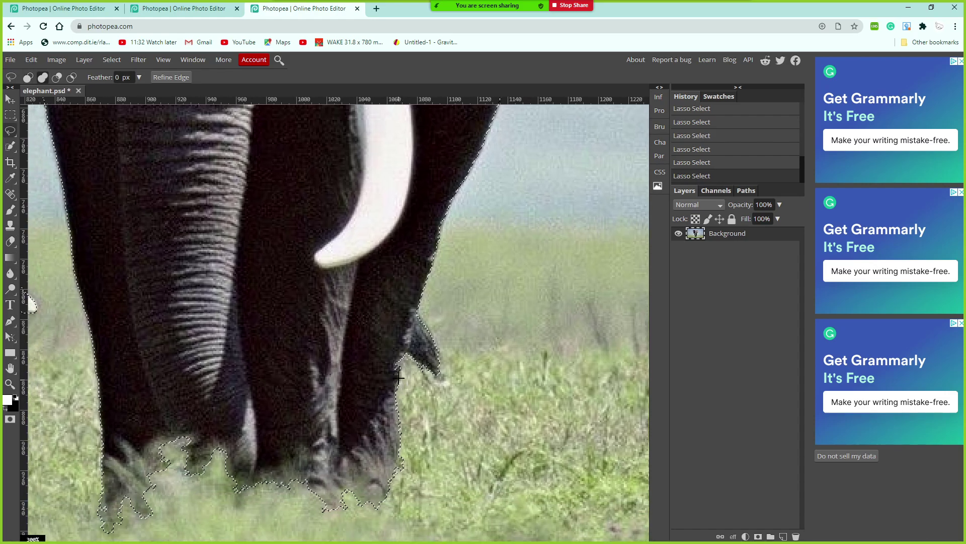
mouse_move(404, 335)
left_mouse_down()
mouse_move(389, 347)
mouse_move(376, 386)
mouse_move(431, 414)
left_mouse_up()
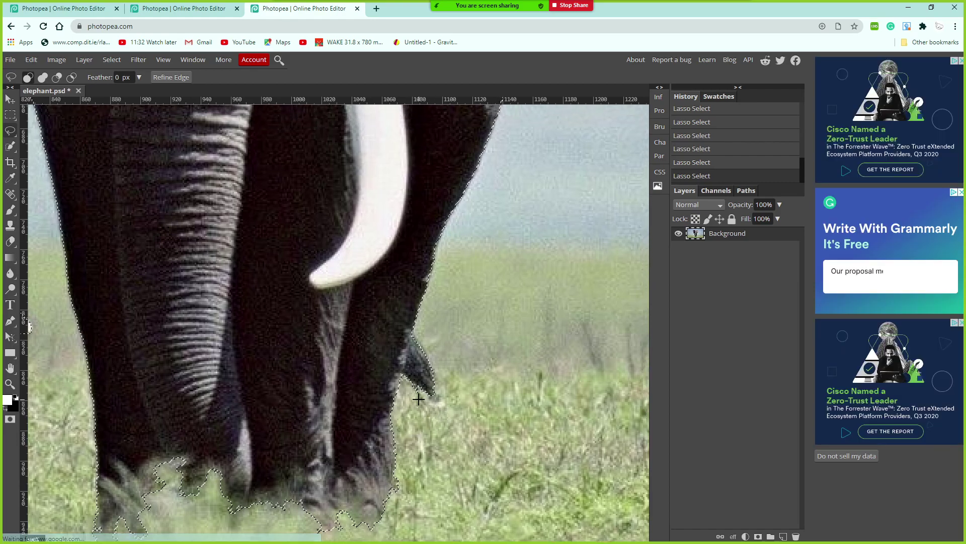
Step: Subtract the grass between the underside of the tail and the right leg from the selection with the Lasso
left_click_drag(469, 359, 436, 466)
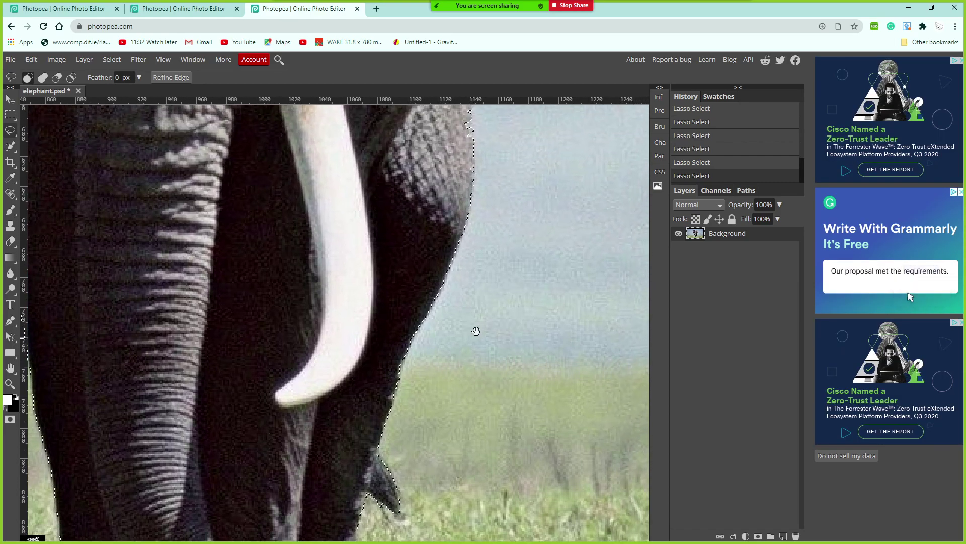
mouse_move(490, 287)
left_mouse_down()
mouse_move(446, 447)
mouse_move(472, 291)
left_mouse_up()
left_click_drag(428, 458, 455, 368)
left_click_drag(443, 400, 449, 372)
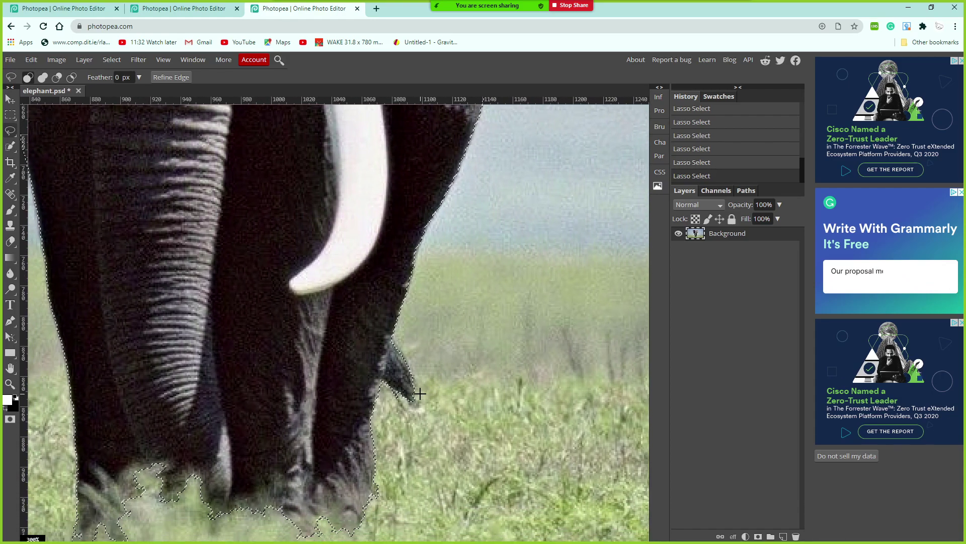
left_click_drag(425, 437, 430, 421)
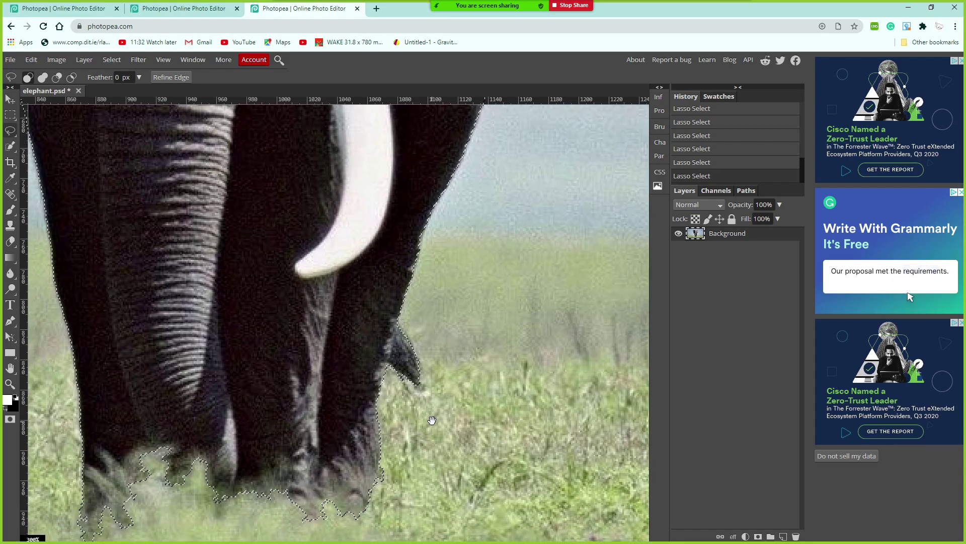
key("alt")
mouse_move(401, 379)
left_mouse_down()
mouse_move(413, 389)
mouse_move(401, 400)
left_mouse_up()
Step: Add a small patch of background beside the right leg to the selection and subtract it again
mouse_move(478, 342)
left_mouse_down()
mouse_move(464, 354)
mouse_move(457, 334)
mouse_move(480, 337)
left_mouse_up()
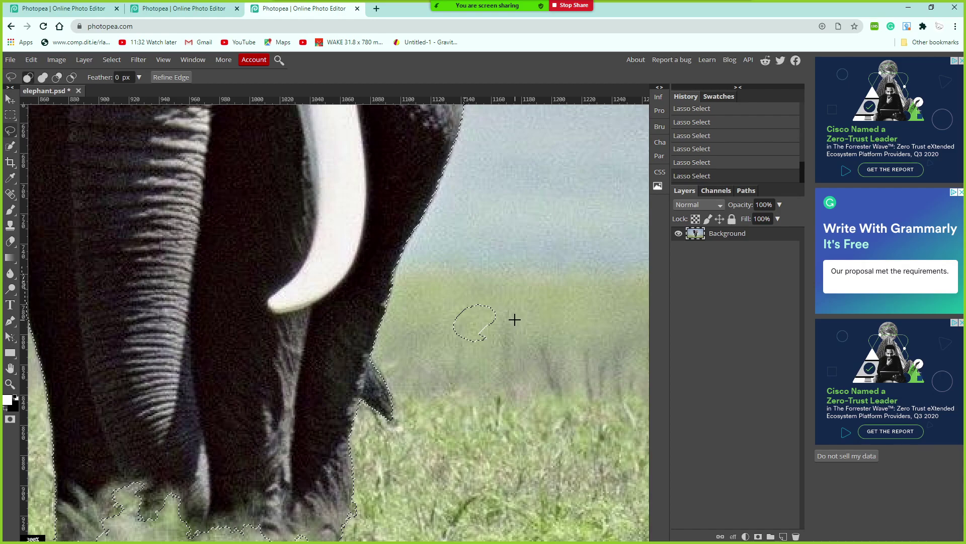
mouse_move(513, 317)
left_mouse_down()
mouse_move(478, 365)
mouse_move(436, 331)
mouse_move(456, 285)
mouse_move(515, 318)
left_mouse_up()
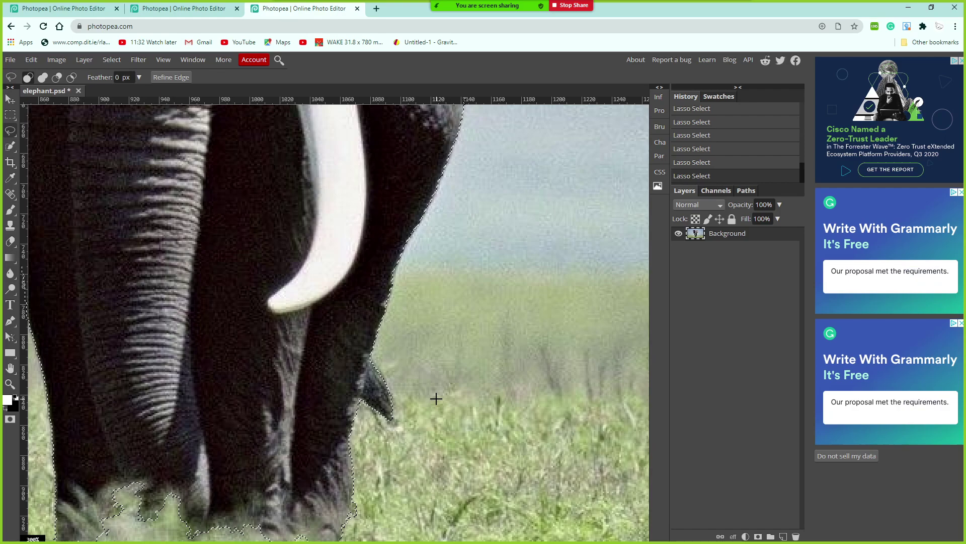
Step: Add the thin sliver on the right leg's outer edge near the horizon to the selection, undoing the first outline
left_click_drag(452, 318, 466, 371)
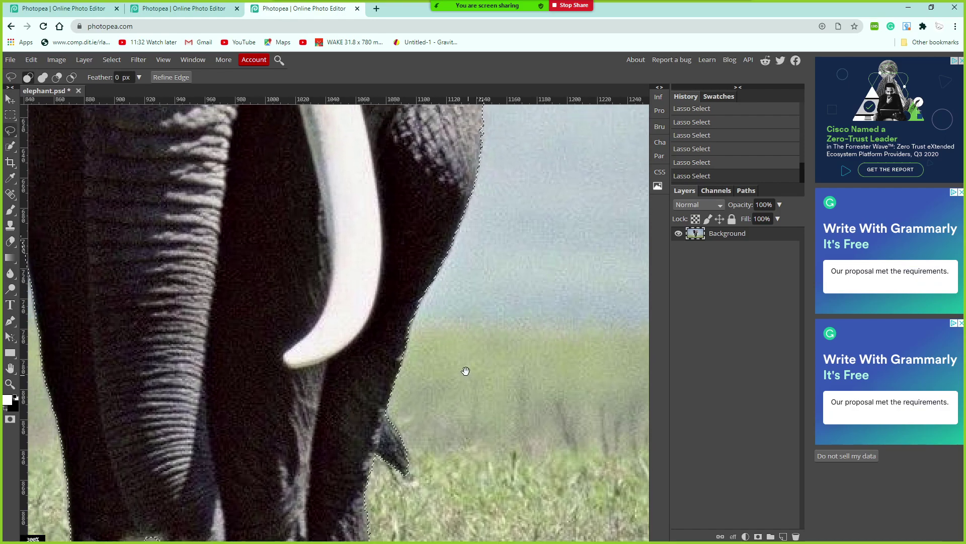
key("shift")
key("shift")
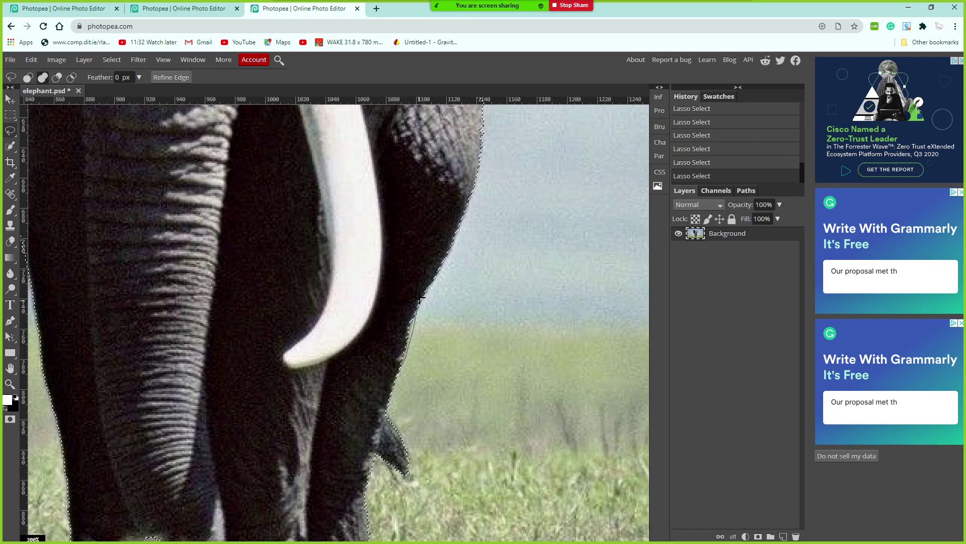
key("ctrl+z")
key("shift")
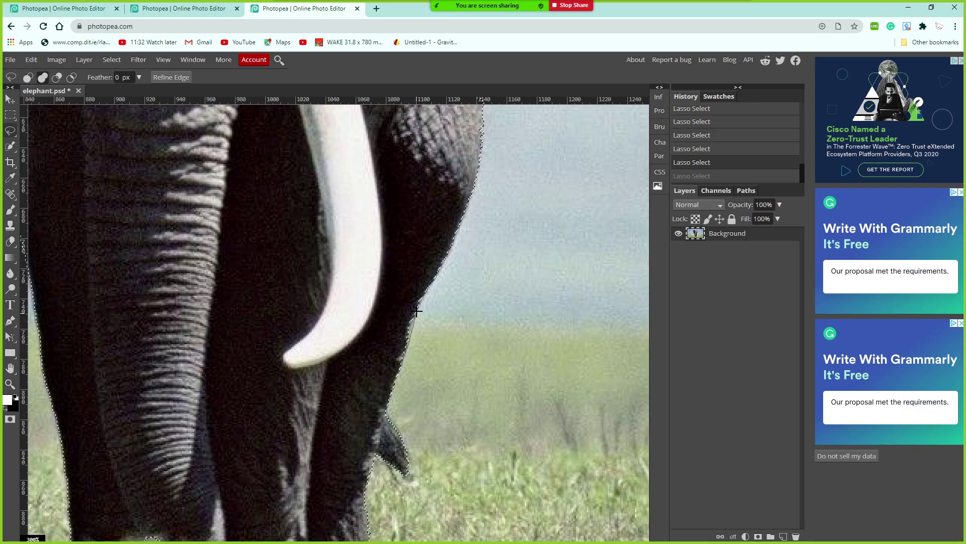
left_click_drag(407, 293, 399, 349)
Step: Add the jagged outer edge of the right shoulder below the ear to the selection with the Lasso
key("space")
mouse_move(467, 296)
left_mouse_down()
mouse_move(437, 432)
mouse_move(444, 363)
mouse_move(437, 394)
left_mouse_up()
key("shift")
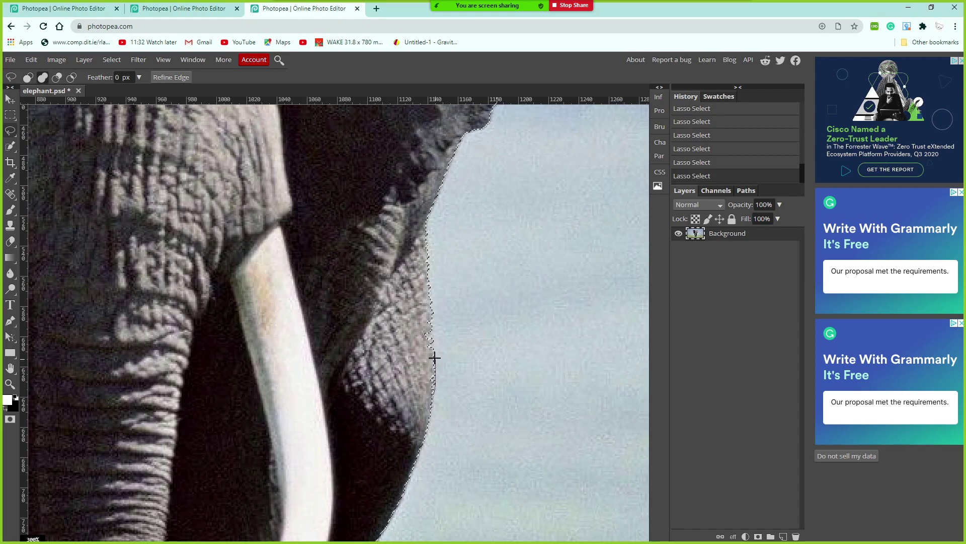
left_click_drag(428, 273, 425, 376)
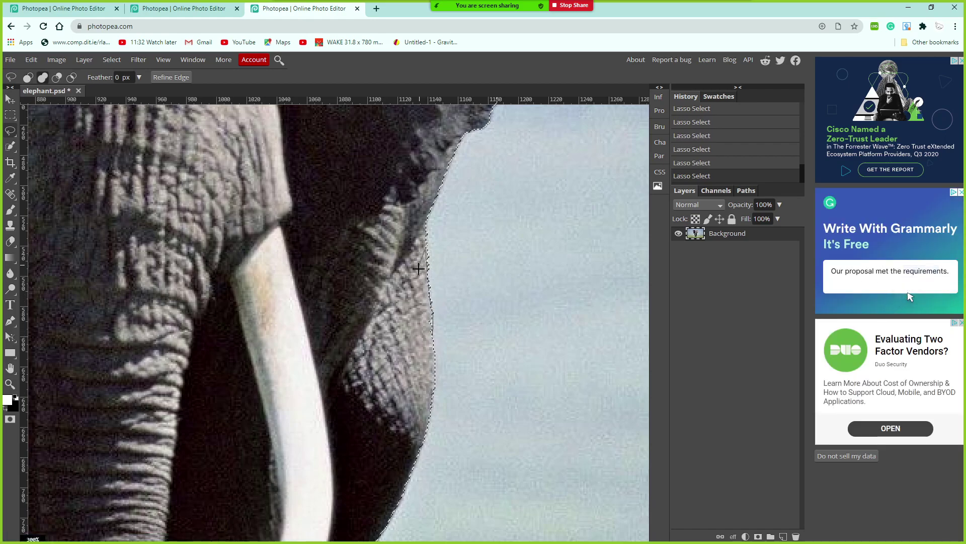
Step: Check the selection outline along the right ear and the top of the head
key("space")
left_click_drag(451, 265, 433, 395)
left_click_drag(457, 315, 457, 344)
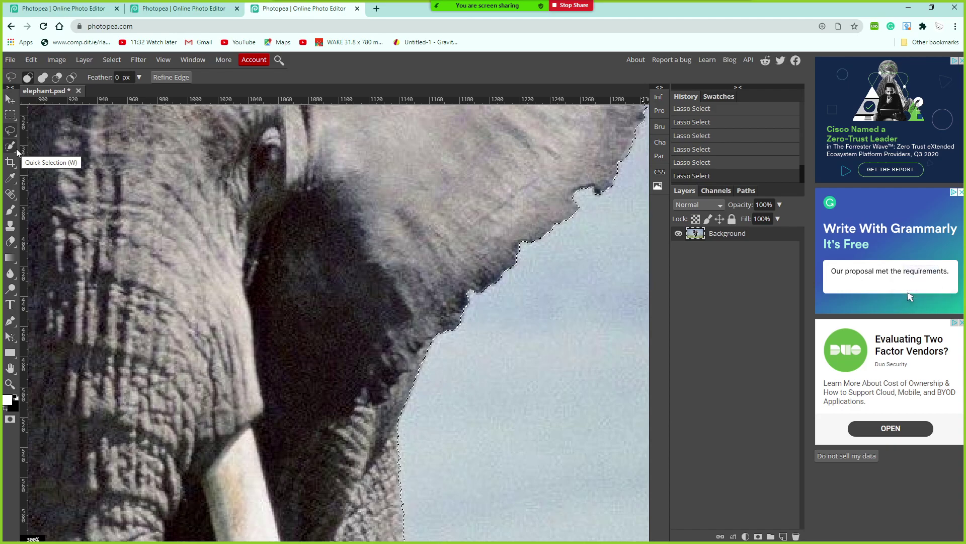
mouse_move(436, 254)
left_mouse_down()
mouse_move(348, 426)
mouse_move(334, 433)
left_mouse_up()
left_click_drag(280, 301, 427, 443)
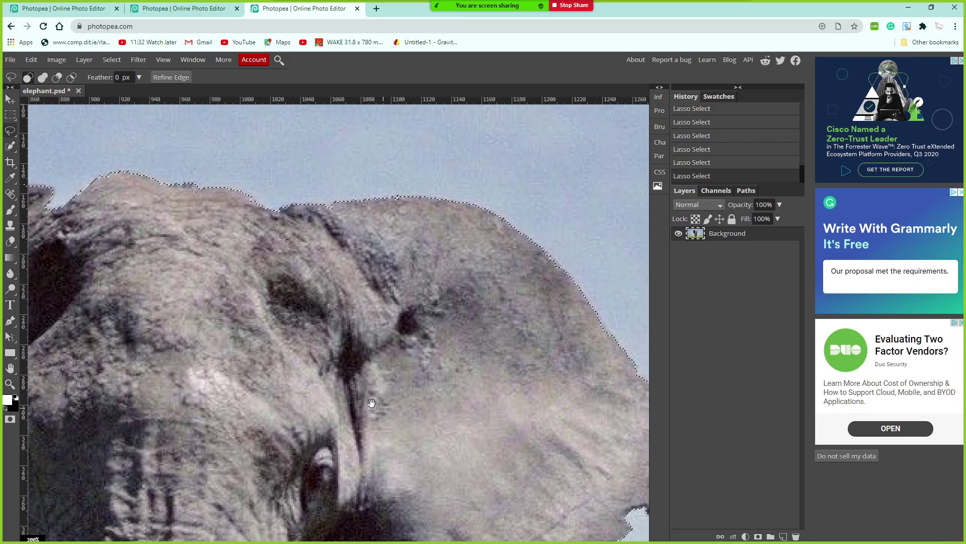
Step: Subtract the stray background along the outer edge of the right foot from the selection with the Lasso
left_click_drag(187, 377, 452, 396)
left_click_drag(257, 425, 388, 377)
mouse_move(280, 438)
left_mouse_down()
mouse_move(429, 361)
mouse_move(285, 334)
mouse_move(293, 360)
mouse_move(246, 276)
mouse_move(285, 449)
mouse_move(339, 250)
left_mouse_up()
left_click_drag(353, 411, 336, 281)
mouse_move(366, 391)
left_mouse_down()
mouse_move(334, 295)
mouse_move(291, 242)
mouse_move(322, 336)
mouse_move(278, 346)
left_mouse_up()
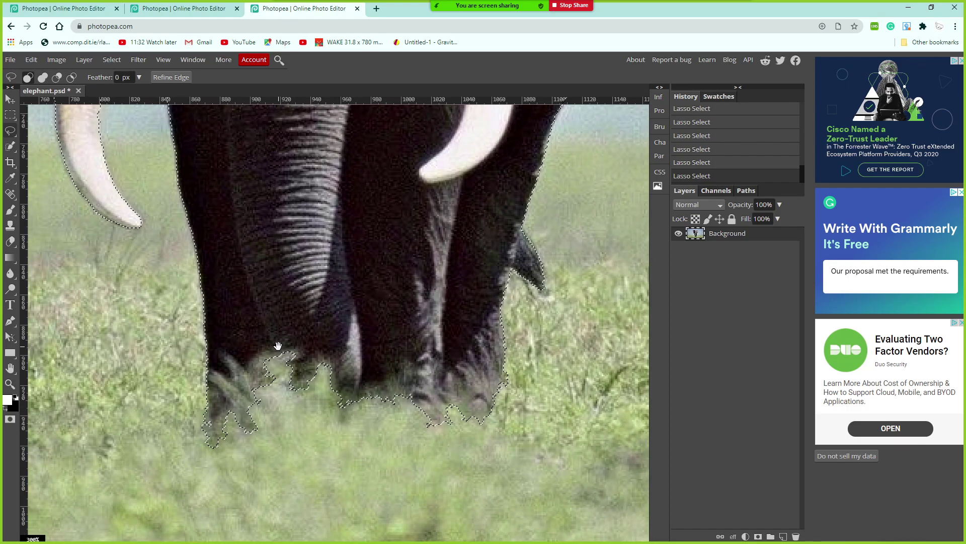
key("alt")
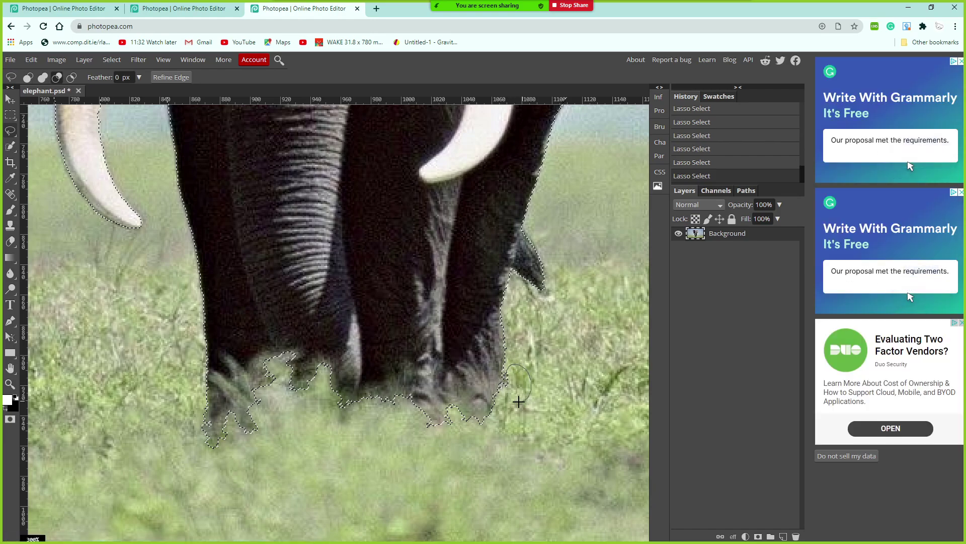
left_click_drag(520, 365, 505, 399)
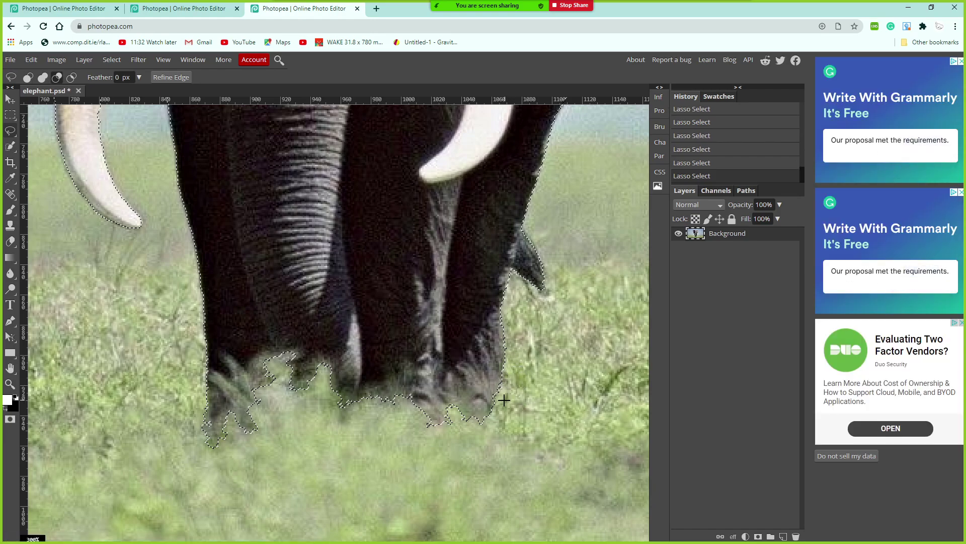
Step: Trim the selection around the grass-covered left foot with the Lasso, undoing the first outline
key("shift")
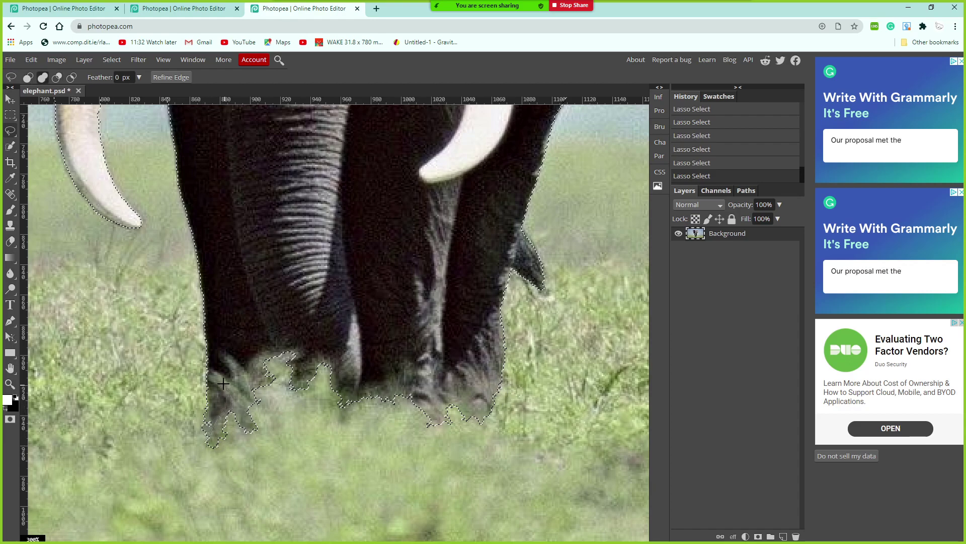
mouse_move(227, 361)
left_mouse_down()
mouse_move(249, 375)
mouse_move(267, 354)
mouse_move(290, 359)
mouse_move(282, 424)
mouse_move(242, 457)
left_mouse_up()
key("ctrl+z")
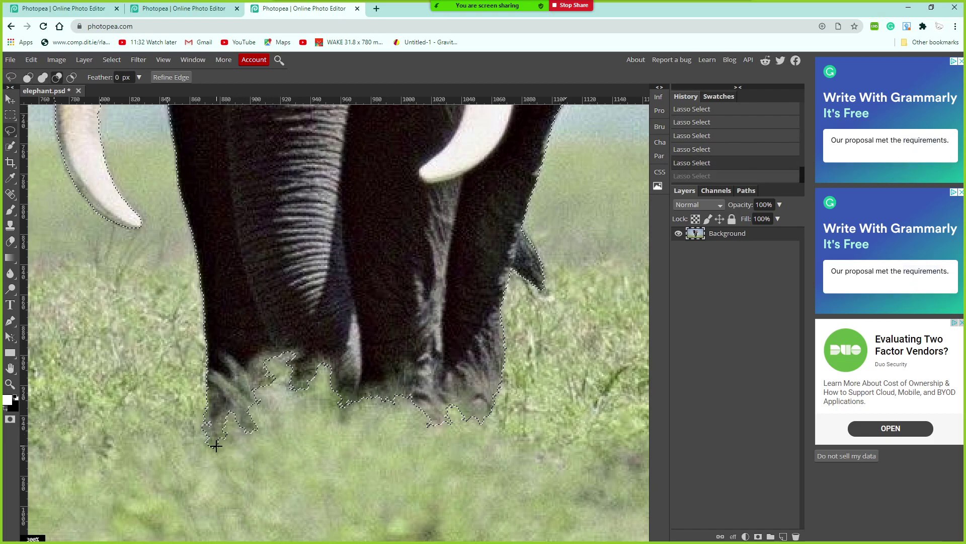
mouse_move(232, 400)
left_mouse_down()
mouse_move(211, 373)
mouse_move(238, 382)
mouse_move(227, 356)
mouse_move(249, 376)
mouse_move(269, 352)
mouse_move(293, 353)
mouse_move(284, 446)
mouse_move(241, 466)
mouse_move(217, 457)
left_mouse_up()
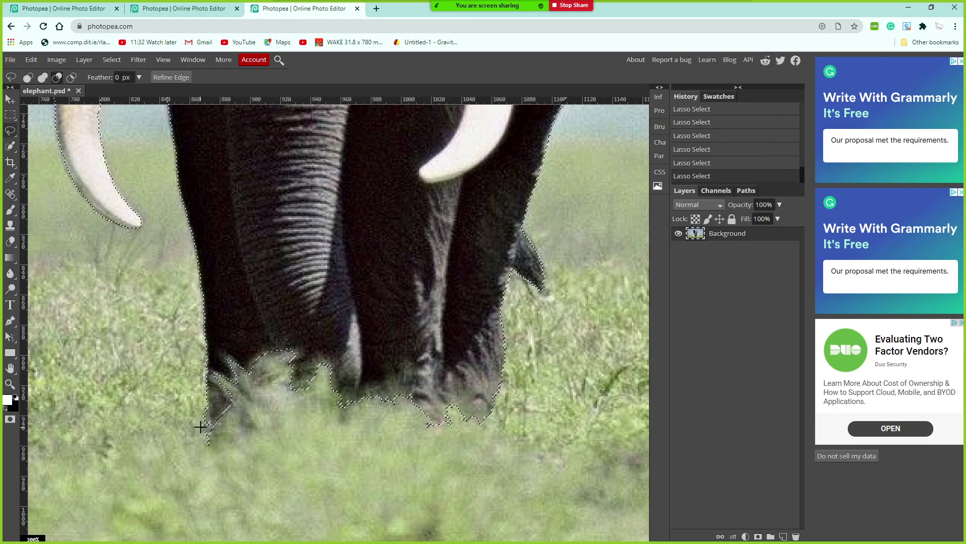
mouse_move(236, 398)
left_mouse_down()
mouse_move(216, 469)
mouse_move(199, 445)
left_mouse_up()
mouse_move(207, 396)
left_mouse_down()
mouse_move(210, 411)
mouse_move(194, 437)
mouse_move(200, 377)
left_mouse_up()
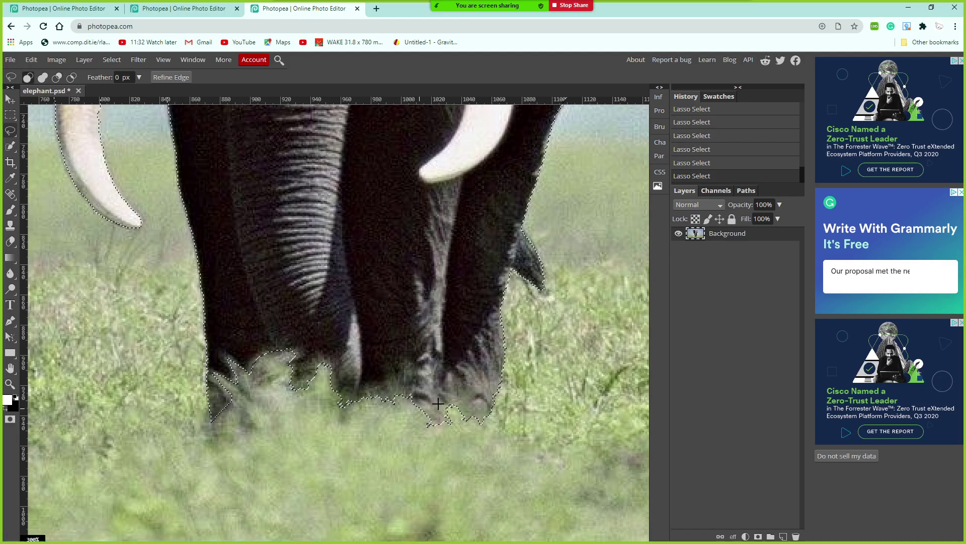
Step: Copy the selected elephant to a new layer and hide the Background layer
left_click_drag(565, 232, 555, 404)
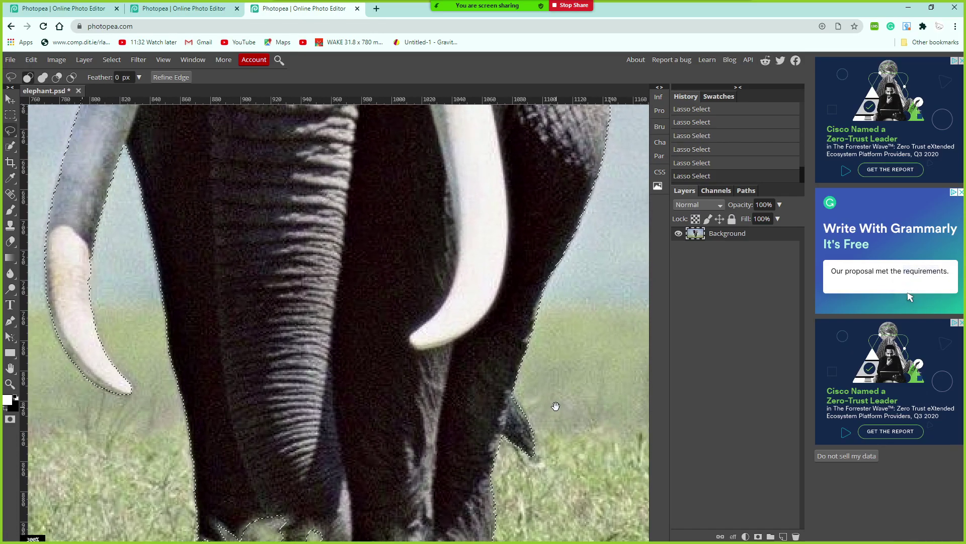
key("ctrl+0")
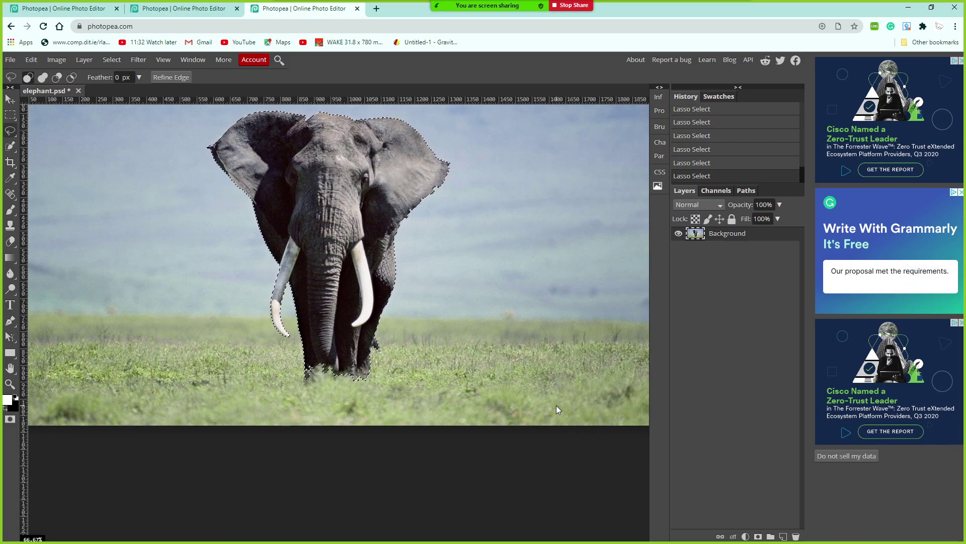
key("ctrl+minus")
key("ctrl+plus")
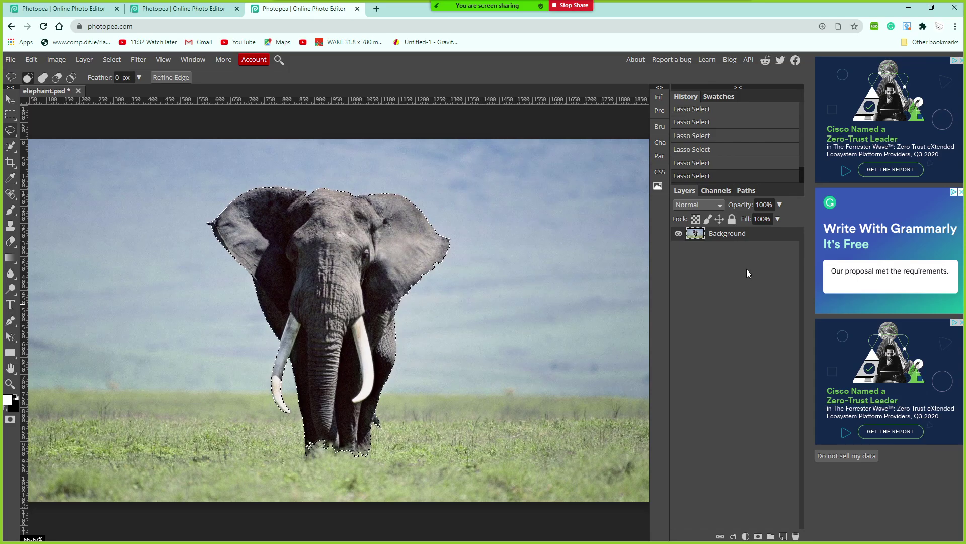
key("ctrl+j")
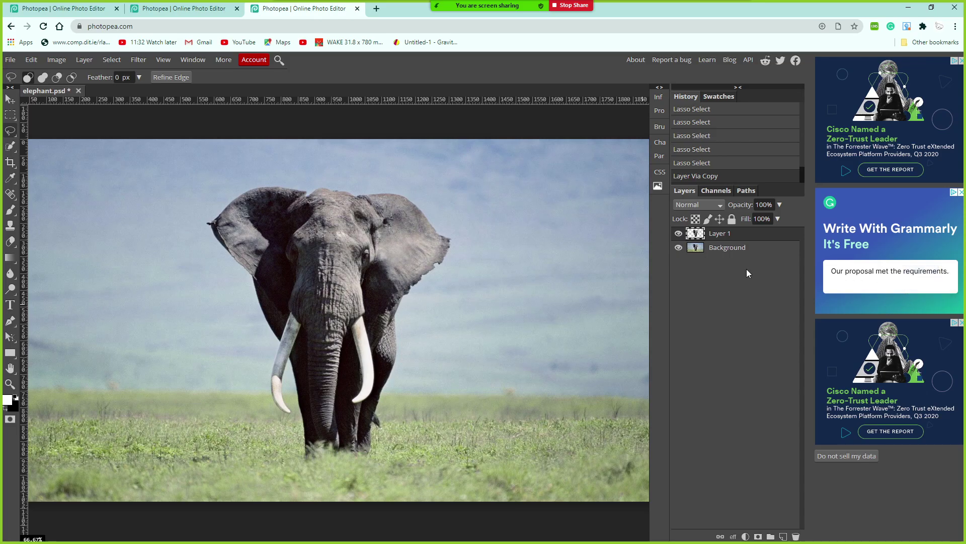
left_click(760, 253)
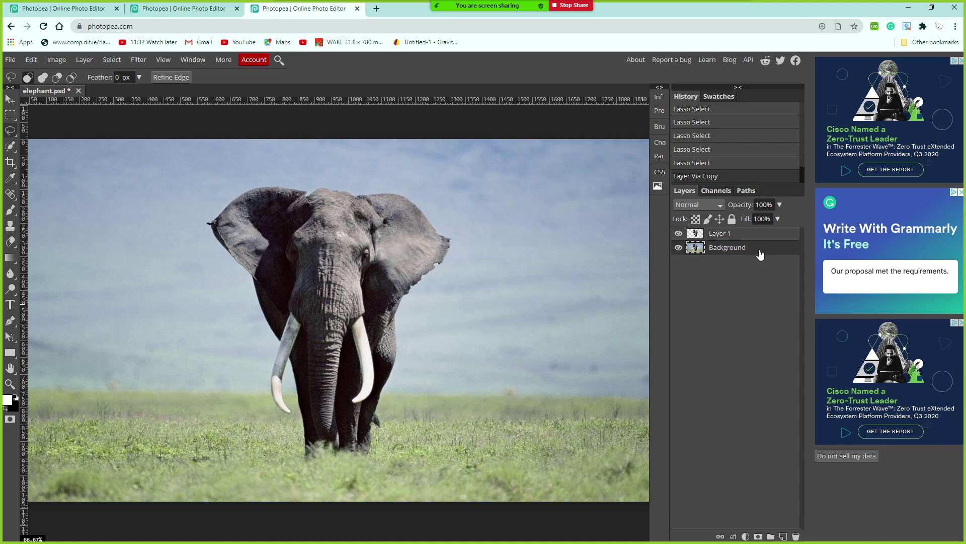
left_click(678, 247)
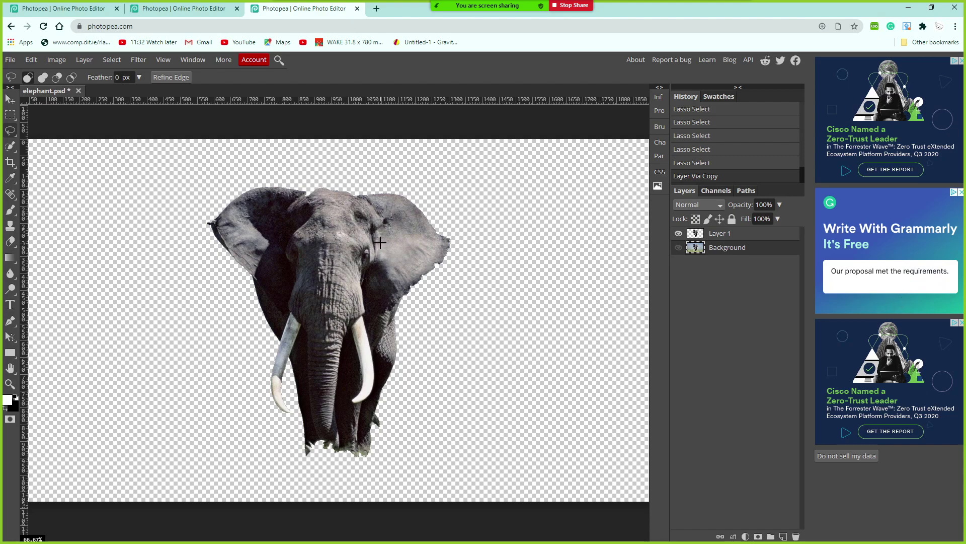
Step: Hide Layer 1, show the Background and set the Quick Selection tool to add to the selection
left_click(679, 233)
left_click(679, 247)
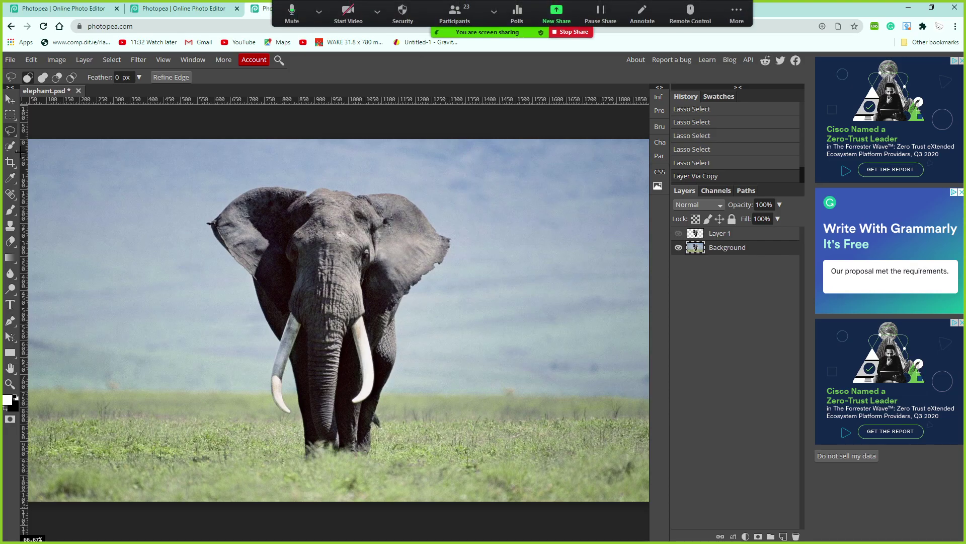
left_click(11, 147)
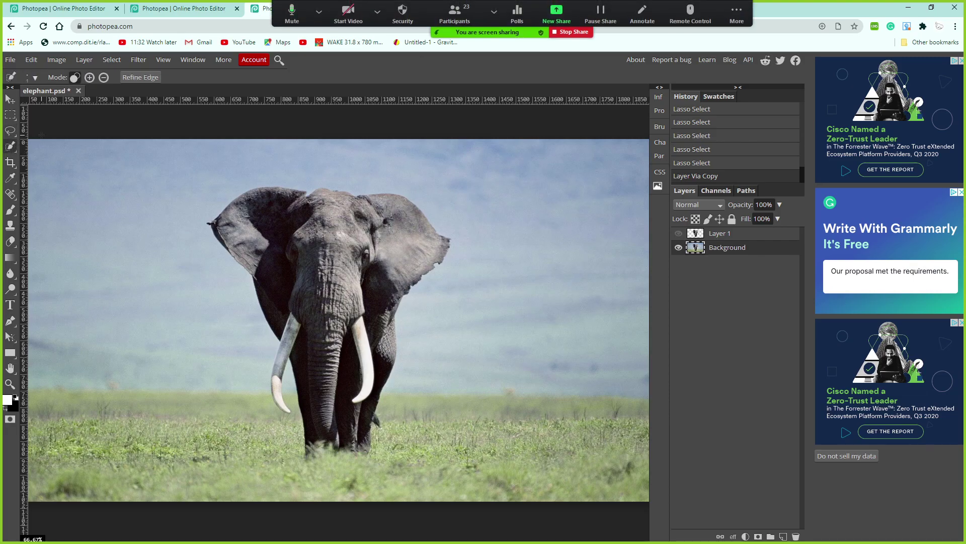
left_click(90, 78)
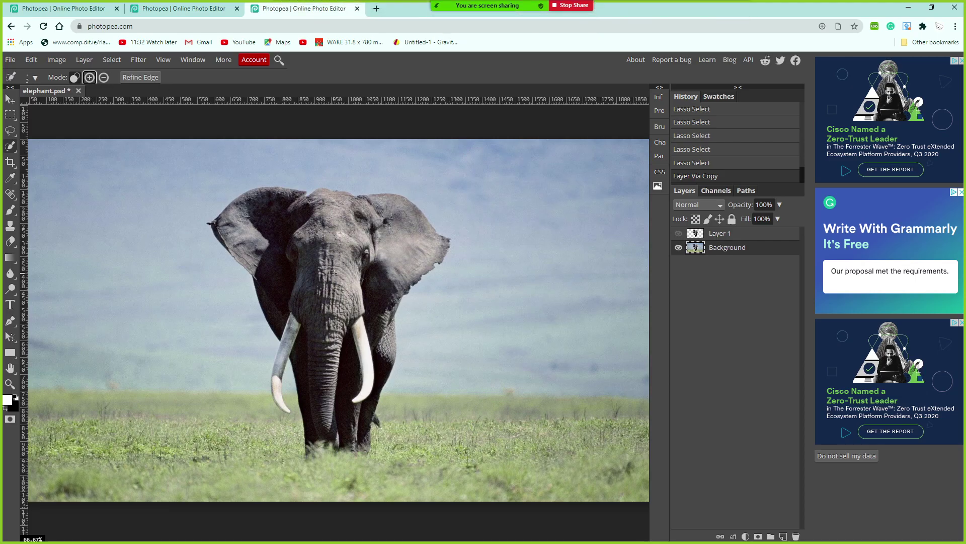
Step: Select the elephant's body with an enlarged Quick Selection brush and subtract the grass from the selection
key("bracketright")
key("bracketright")
key("bracketright")
key("bracketright")
key("bracketright")
key("bracketright")
key("bracketright")
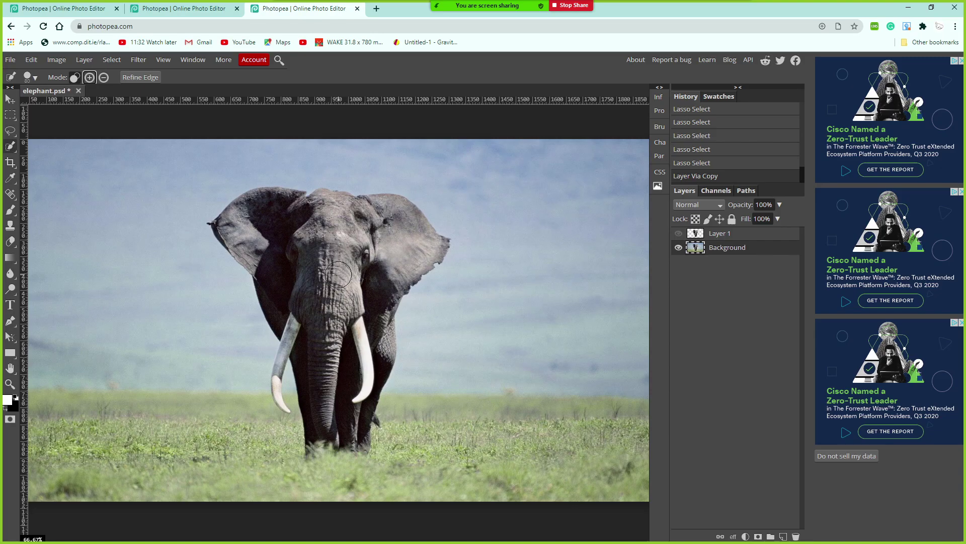
left_click(338, 274)
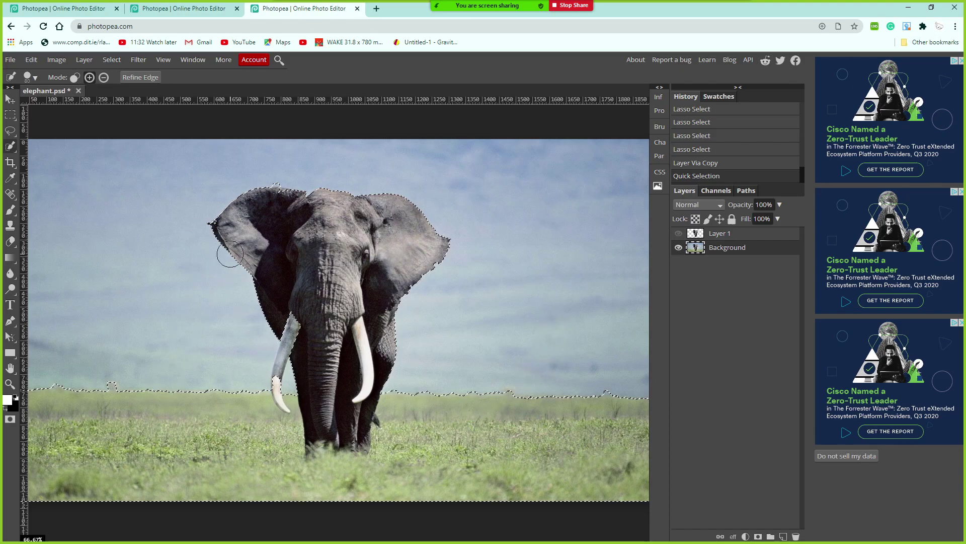
left_click(104, 77)
left_click_drag(153, 445, 151, 446)
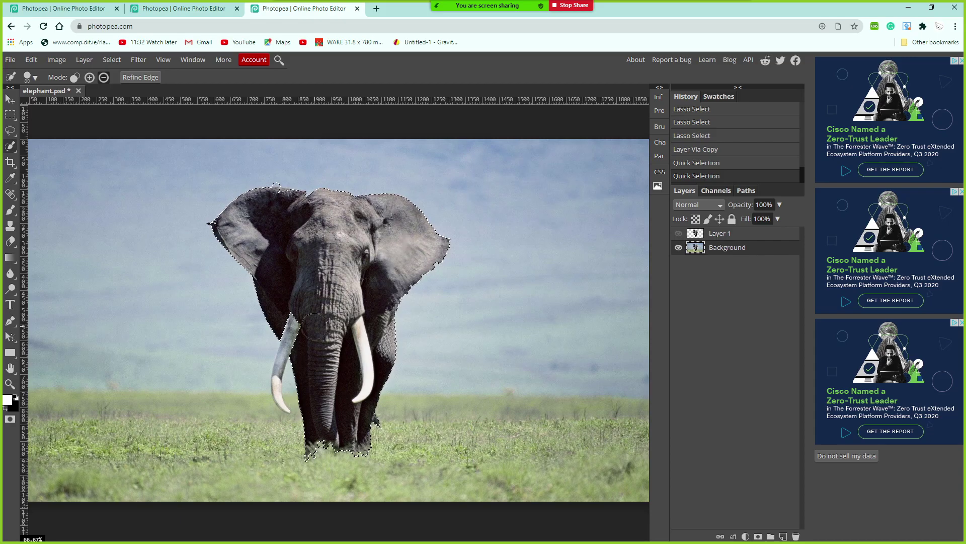
Step: Try to add the left tusk to the selection with the large Quick Selection brush and undo the stroke
left_click(91, 78)
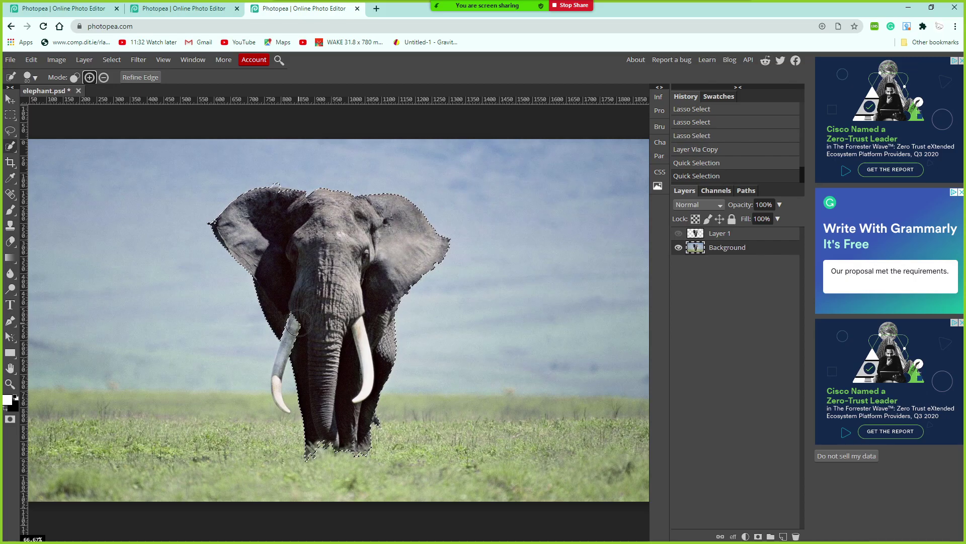
mouse_move(299, 323)
left_mouse_down()
mouse_move(286, 313)
mouse_move(291, 329)
mouse_move(295, 322)
left_mouse_up()
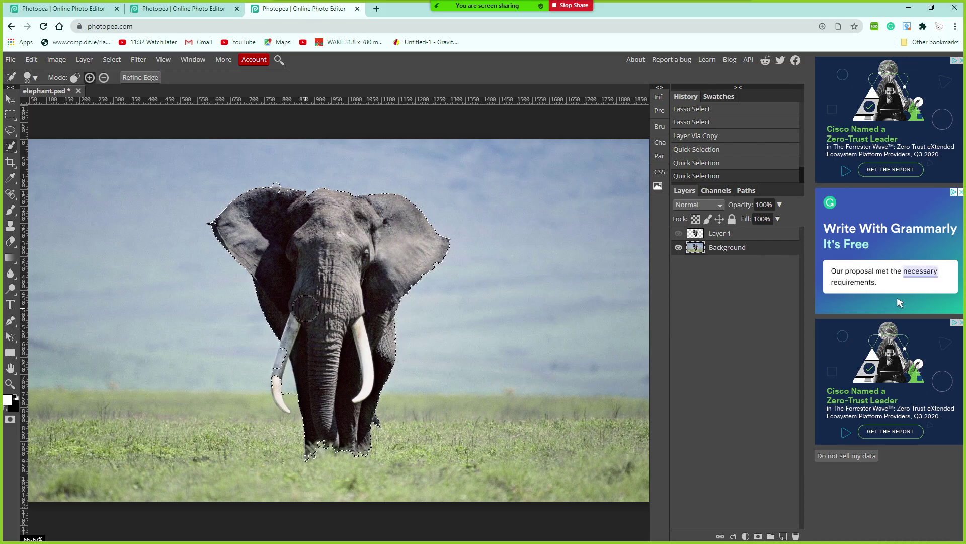
key("ctrl+z")
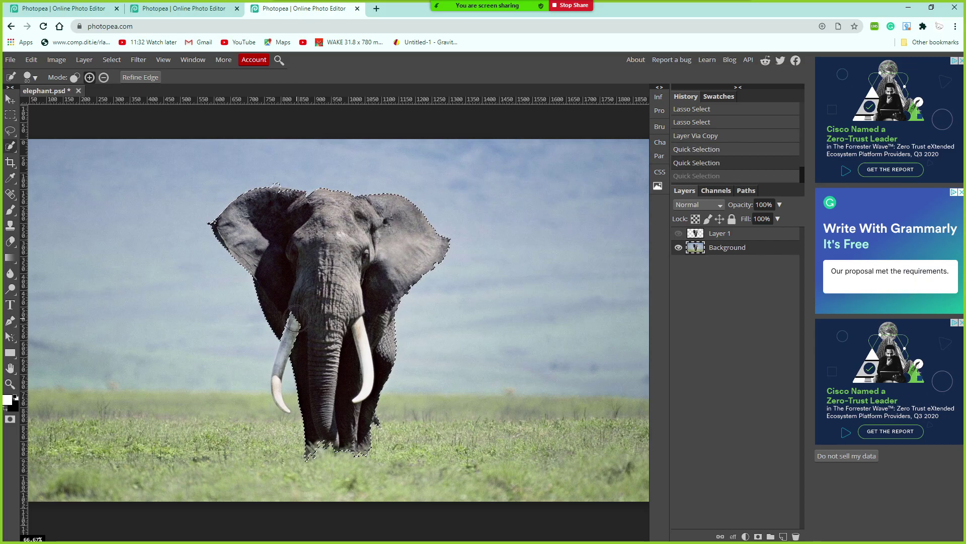
Step: Add the left tusk to the selection with a smaller Quick Selection brush, undoing strokes and retrying along the tusk
key("bracketleft")
key("bracketleft")
key("bracketleft")
key("bracketleft")
key("bracketleft")
key("bracketleft")
left_click(292, 329)
left_click(285, 354)
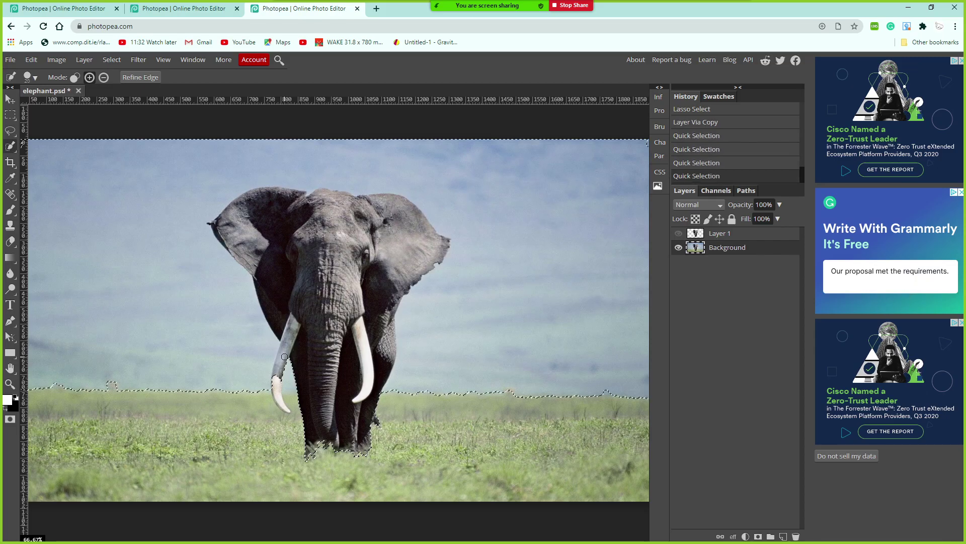
key("ctrl+z")
left_click(288, 351)
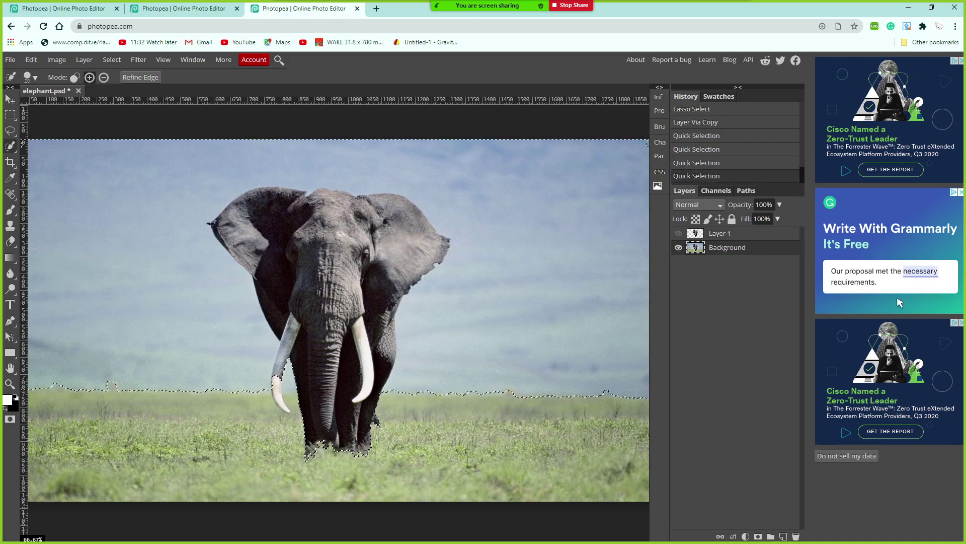
key("ctrl+z")
left_click(281, 361)
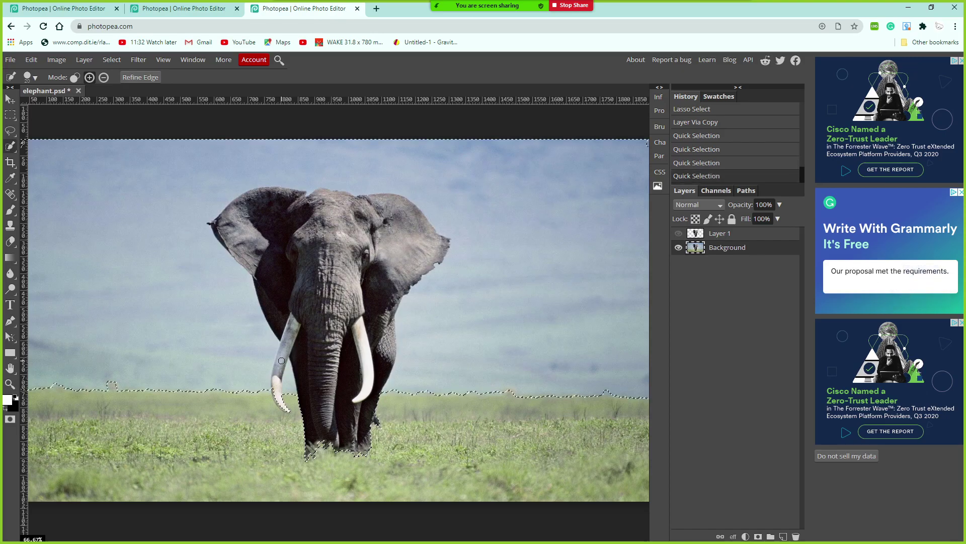
Step: Undo the last tusk stroke and subtract the sky beside the elephant from the selection
left_click(104, 77)
key("ctrl+z")
left_click(186, 330)
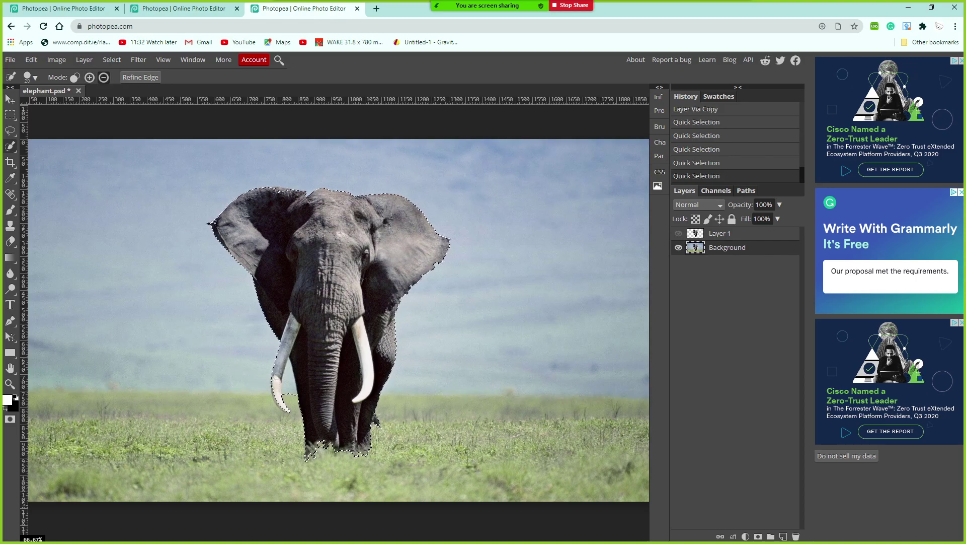
Step: Add the lower part of the left tusk to the selection, undoing one stroke and shrinking the brush further
left_click(91, 78)
left_click(287, 382)
key("ctrl+z")
left_click(289, 377)
left_click(89, 77)
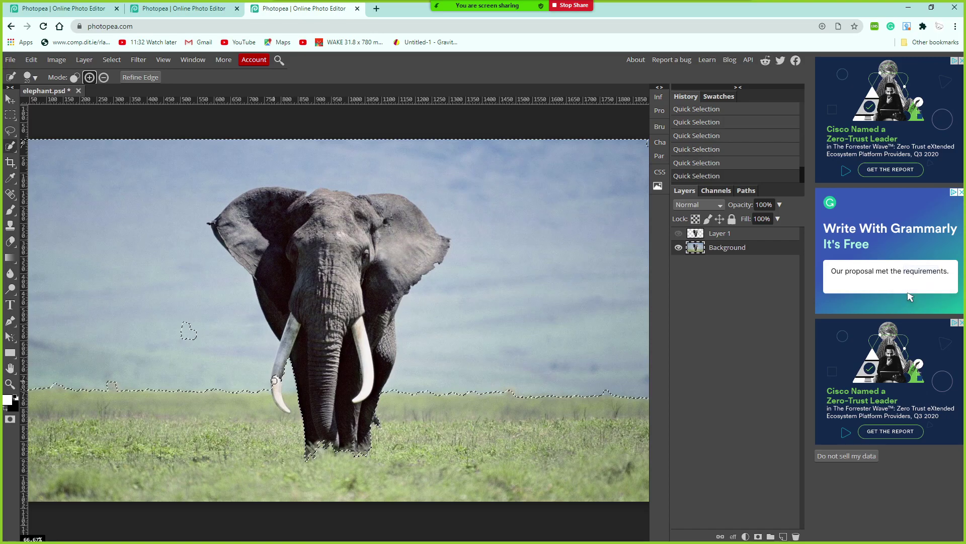
key("[")
left_click(278, 385)
Step: Subtract the sky around the elephant from the selection with an enlarged Quick Selection brush
left_click(103, 77)
key("]")
key("]")
key("]")
key("]")
key("]")
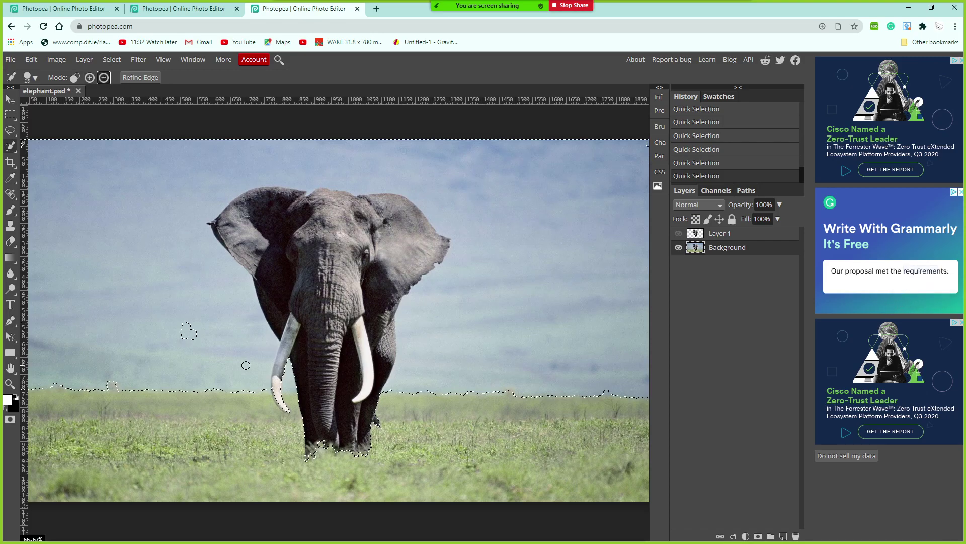
left_click(211, 360)
key("]")
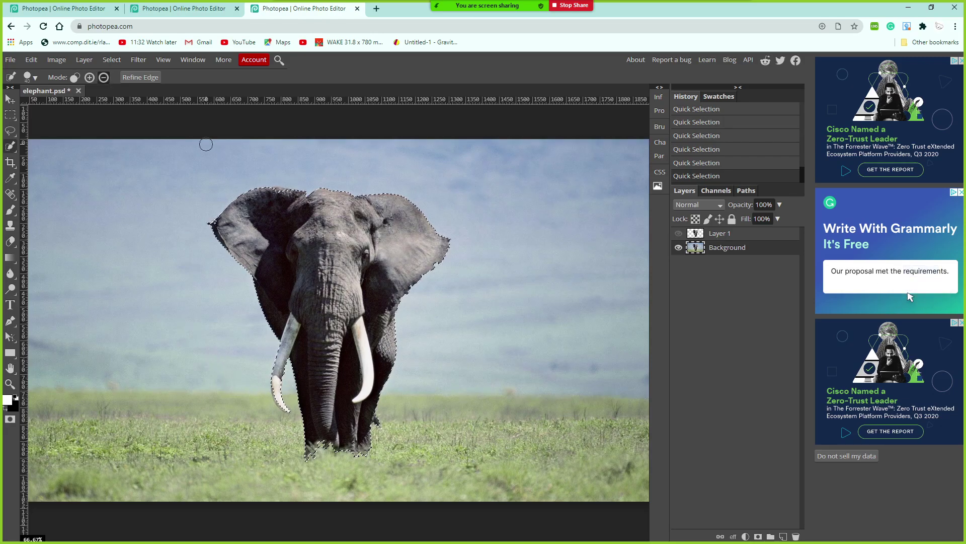
Step: Add the upper edge of the left ear with a smaller brush and copy the selected elephant to a new layer
left_click(90, 77)
key("[")
key("[")
key("[")
left_click_drag(270, 191, 281, 192)
key("ctrl+j")
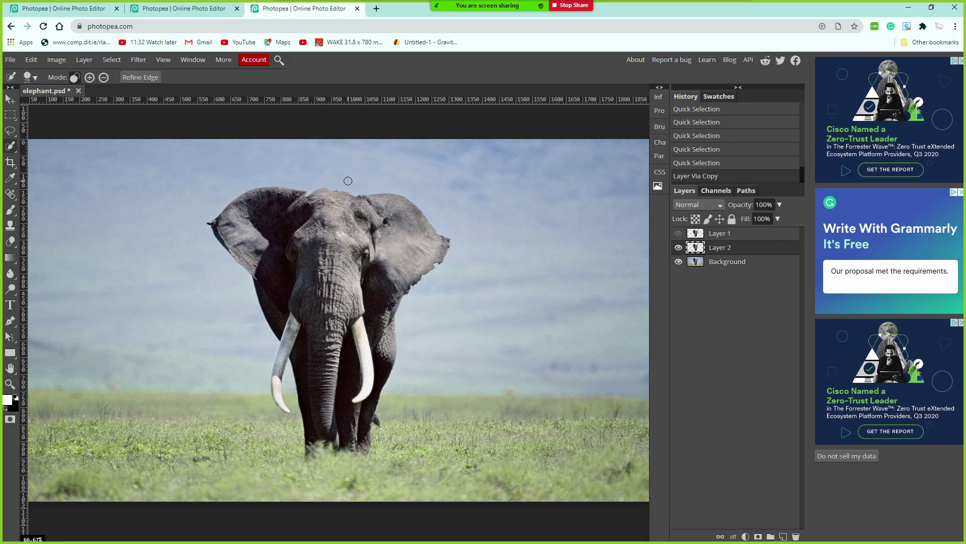
Step: Hide the Background to inspect the quick-selected cutout, show it again and delete Layer 2
left_click(686, 262)
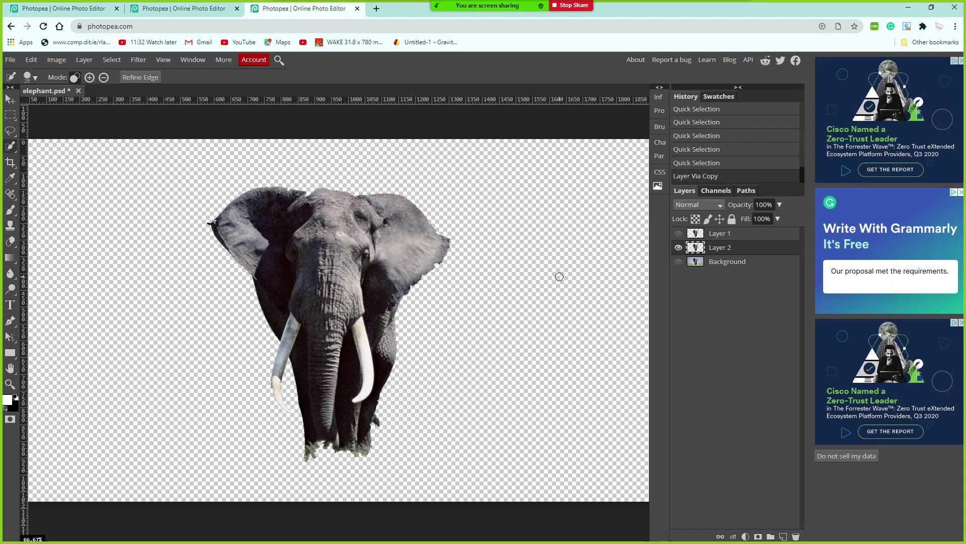
left_click(679, 261)
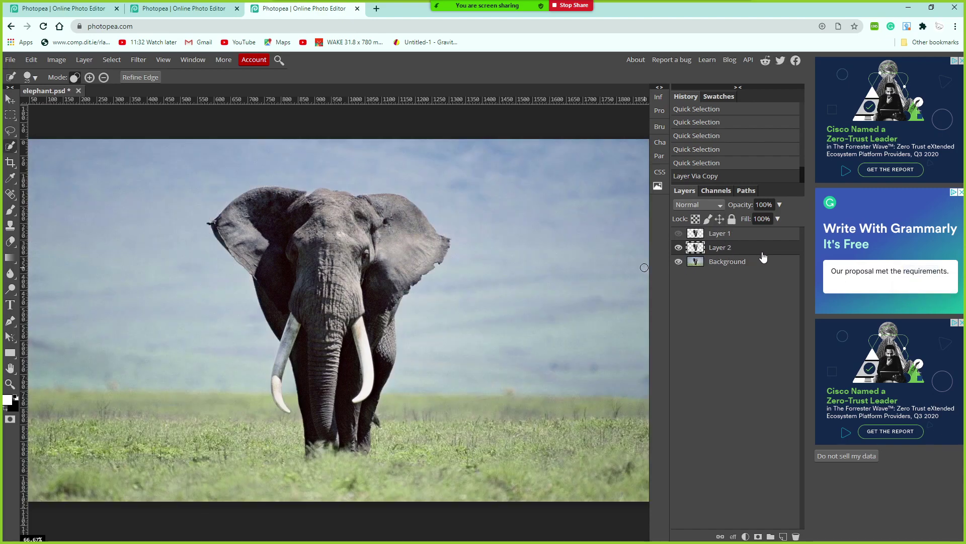
left_click(796, 536)
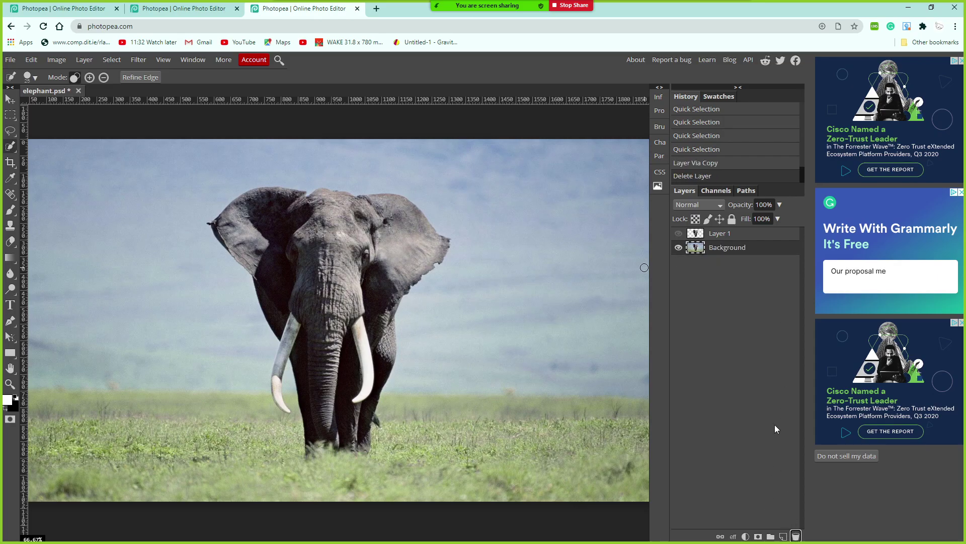
Step: Hide the Background and show Layer 1, switching Layer 1 off and on again to check the cutout
left_click(679, 247)
left_click(678, 234)
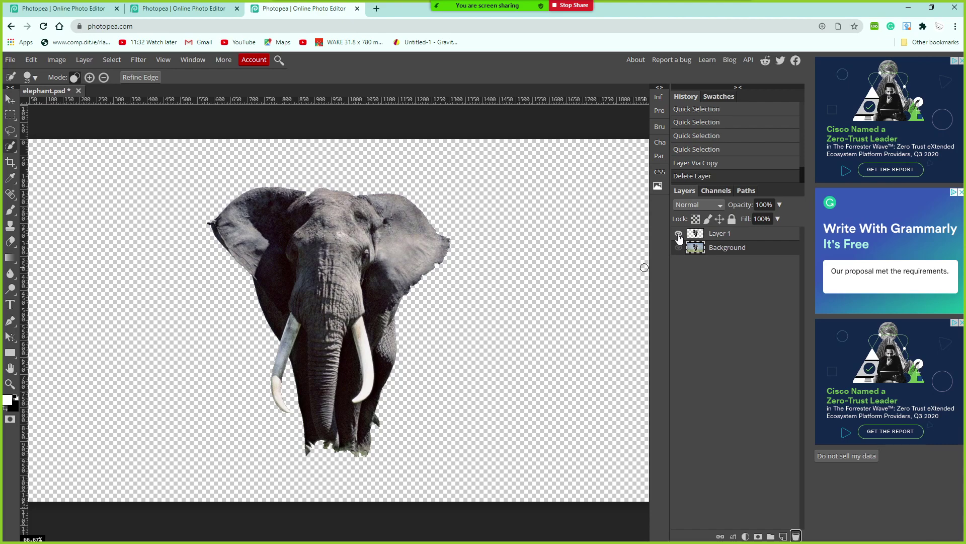
left_click(678, 234)
left_click(678, 233)
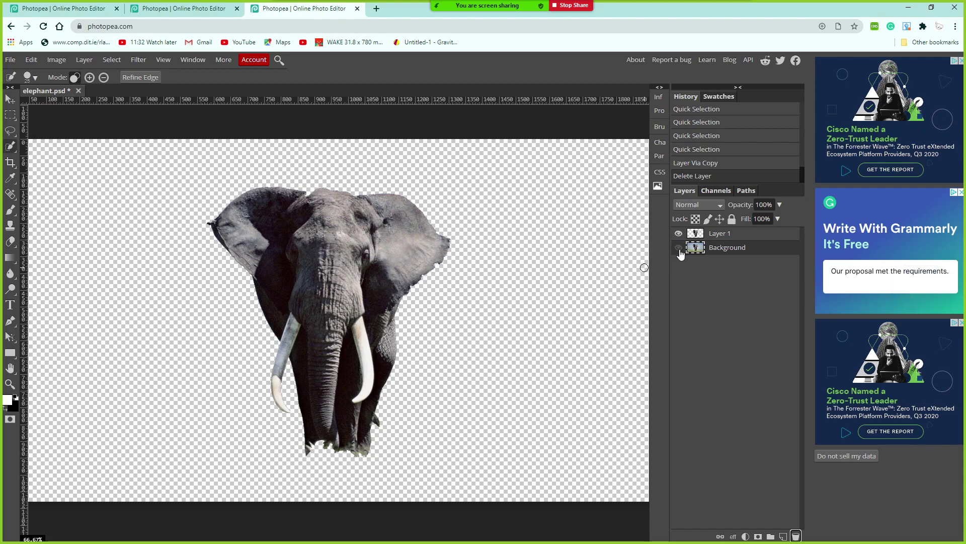
Step: Show and hide the Background again, switching Layer 1 off and on to compare the elephant cutout with the original
left_click(679, 248)
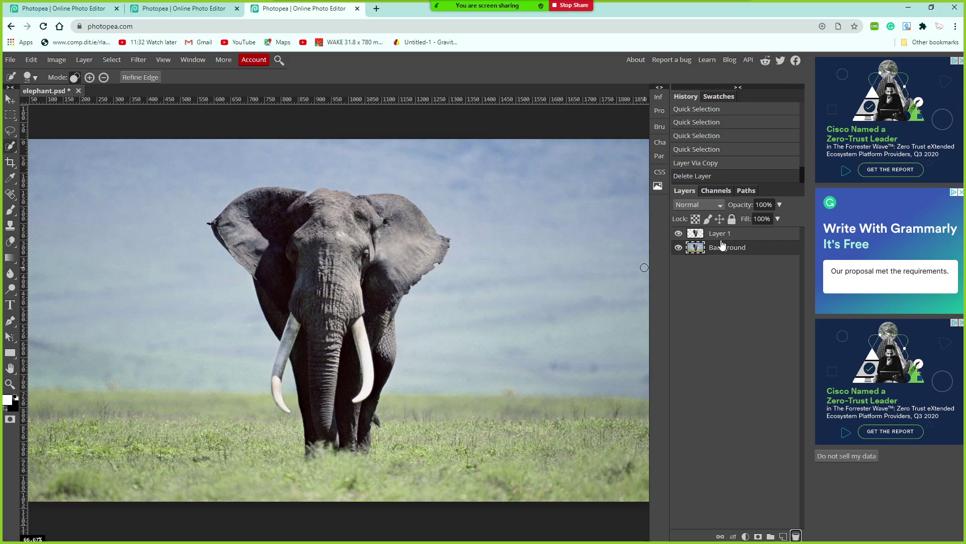
left_click(678, 247)
left_click(679, 233)
left_click(678, 233)
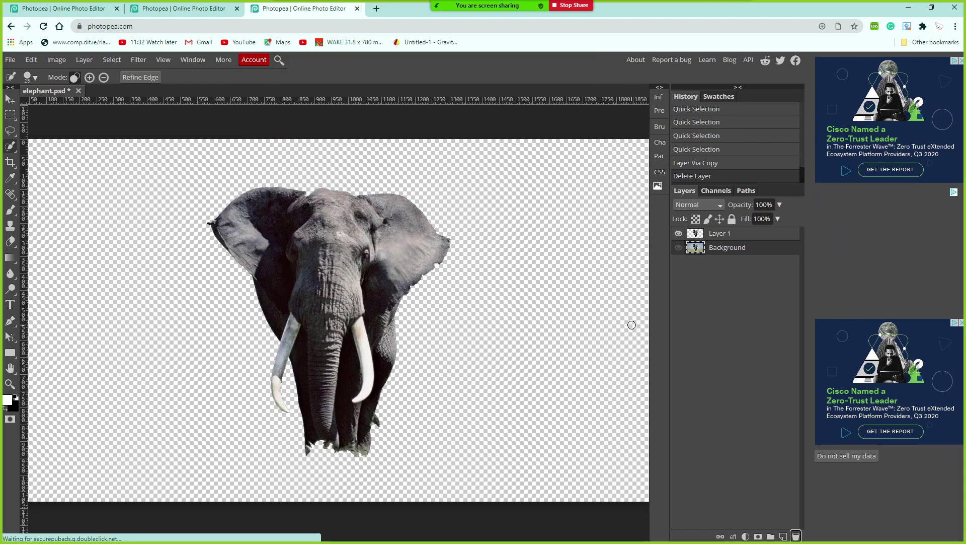
Step: Place the "furry cat for assignment" image as a smart object above Layer 1 at its full size
left_click(744, 239)
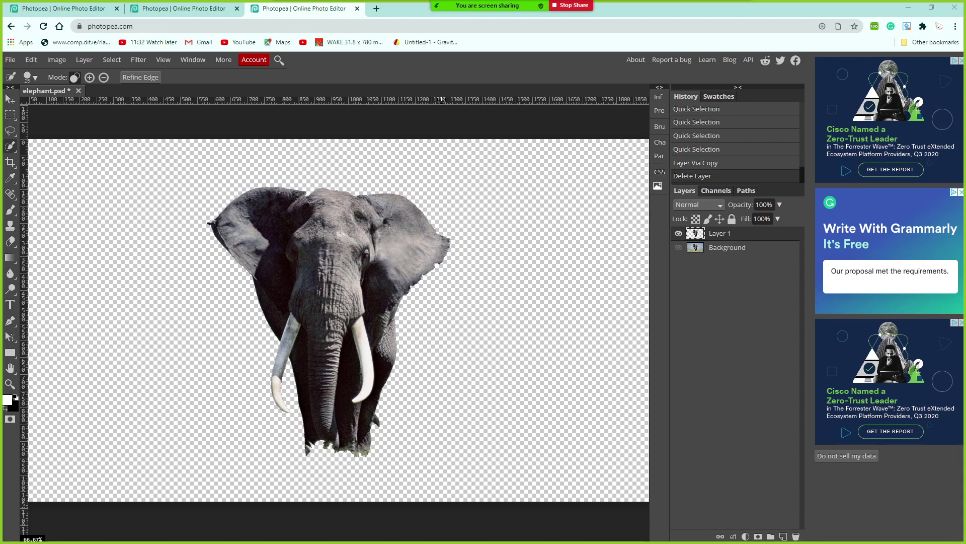
left_click_drag(441, 100, 461, 289)
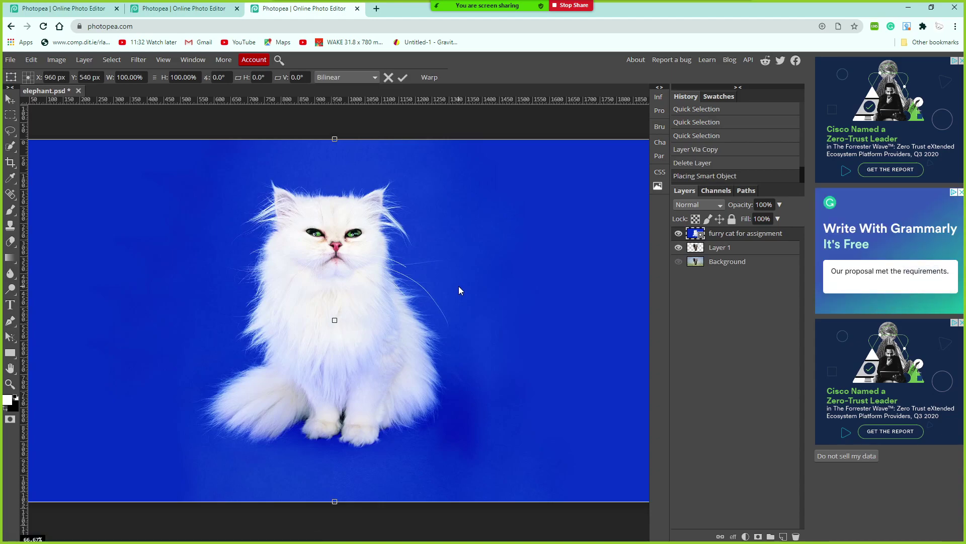
key("Return")
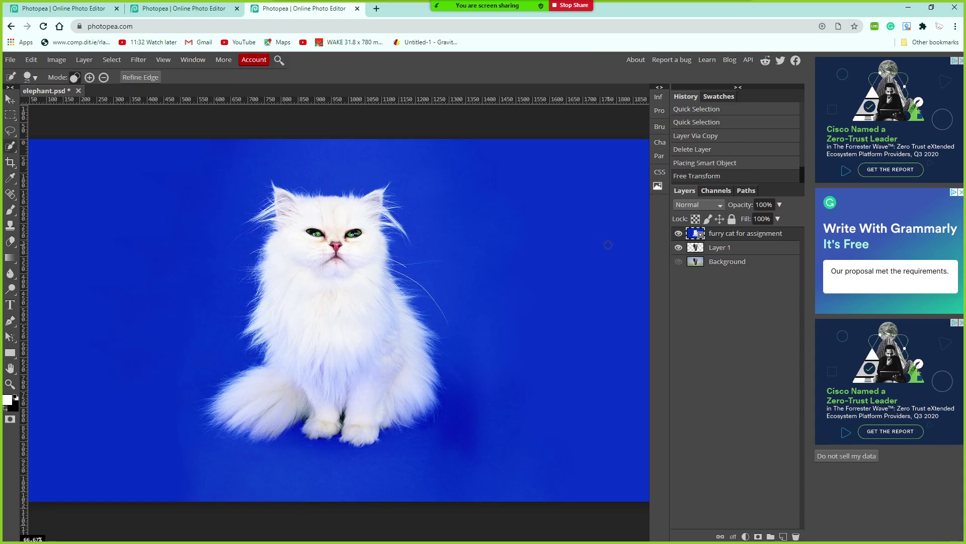
key("ctrl+s")
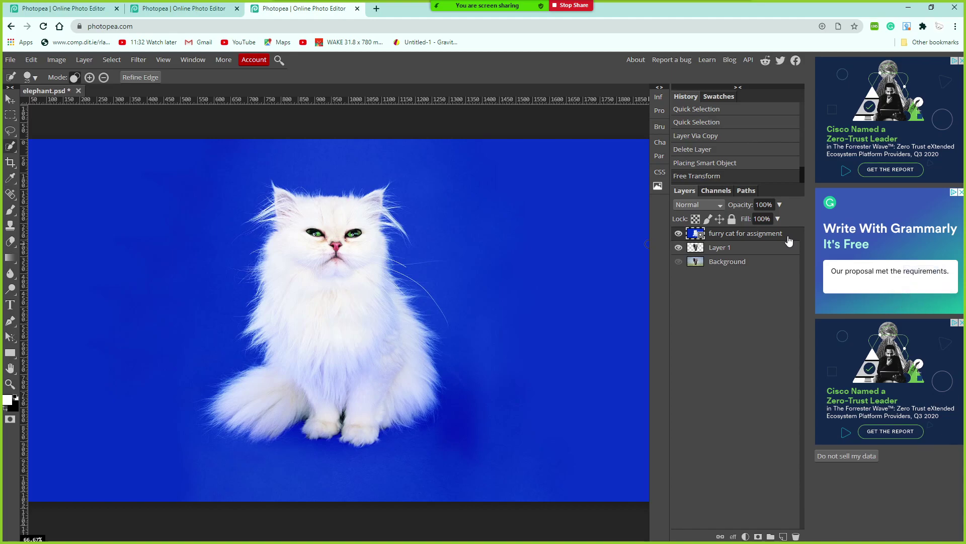
Step: Rasterize the "furry cat for assignment" layer
right_click(790, 240)
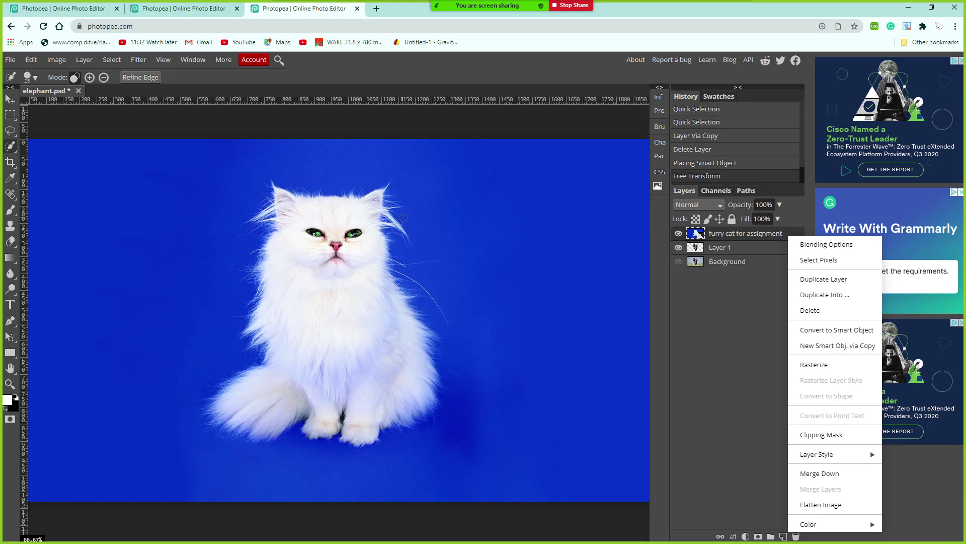
left_click(664, 316)
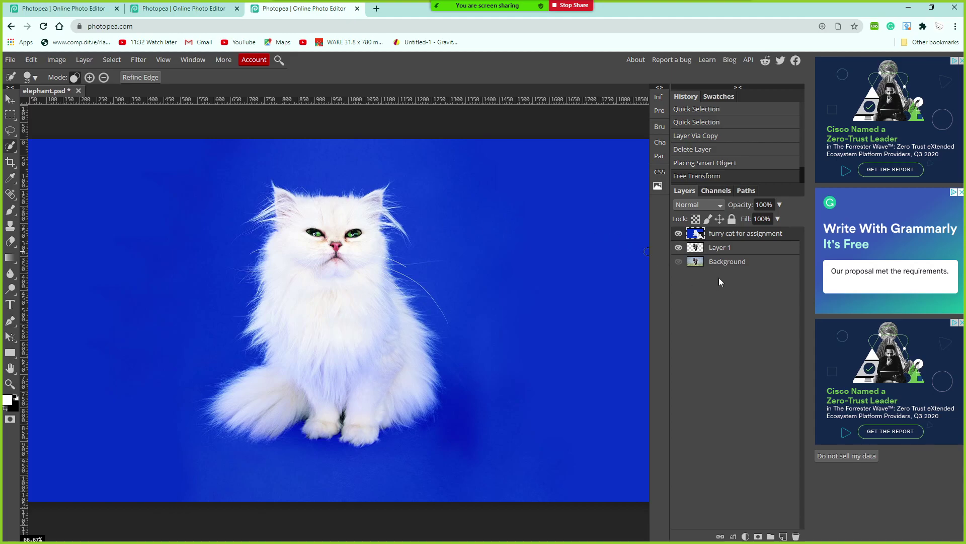
right_click(788, 238)
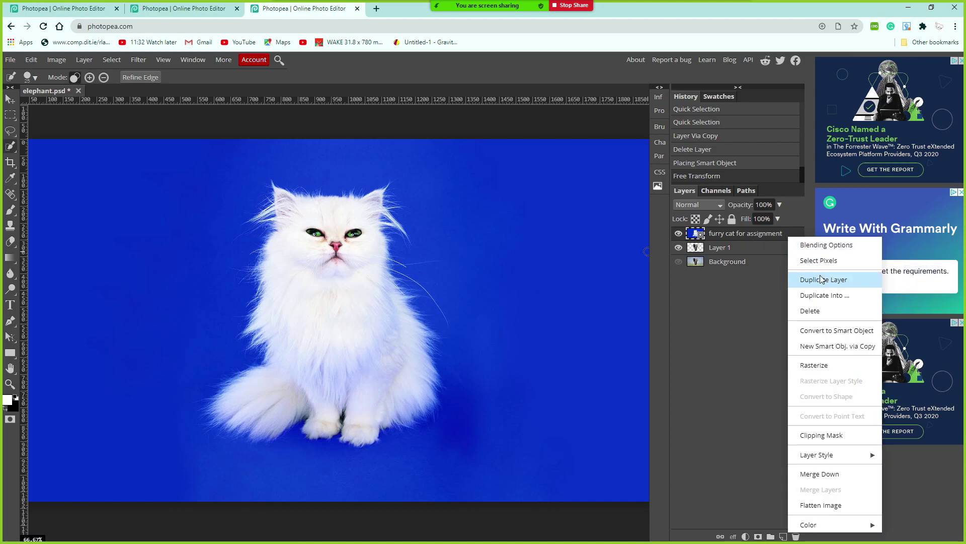
left_click(821, 370)
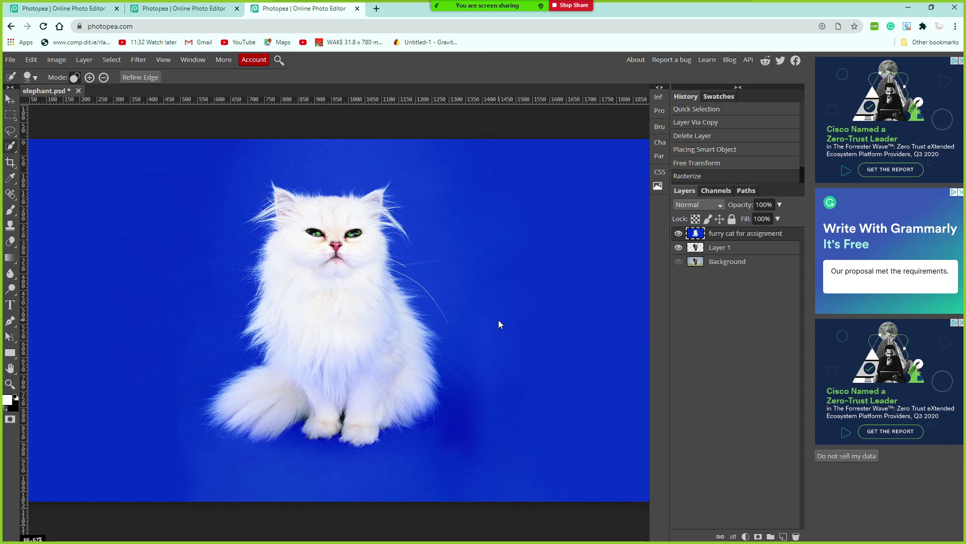
Step: Shrink the rasterized cat to a thumbnail about its centre, and in a second transform enlarge it about 1487% to fill the canvas
key("ctrl+t")
key("ctrl+minus")
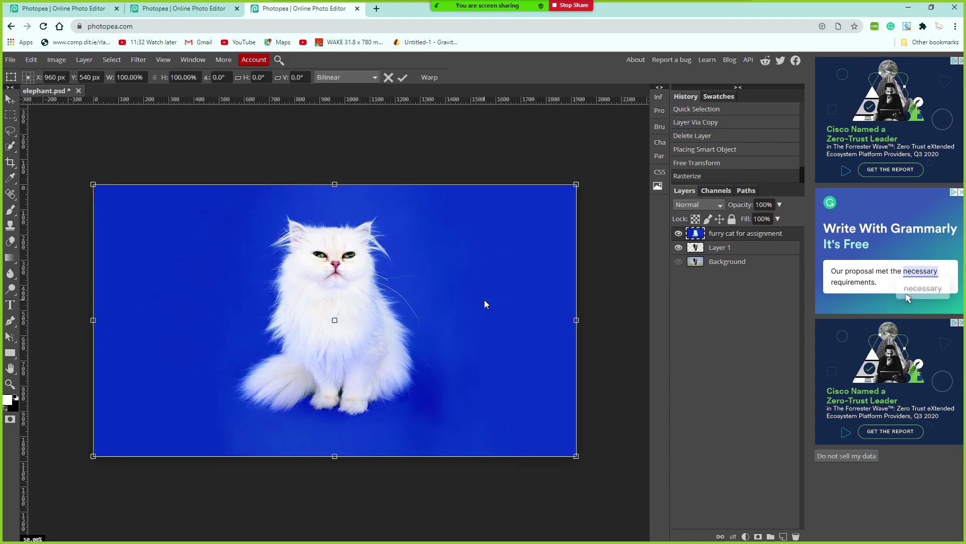
left_click_drag(94, 185, 283, 330)
key("Return")
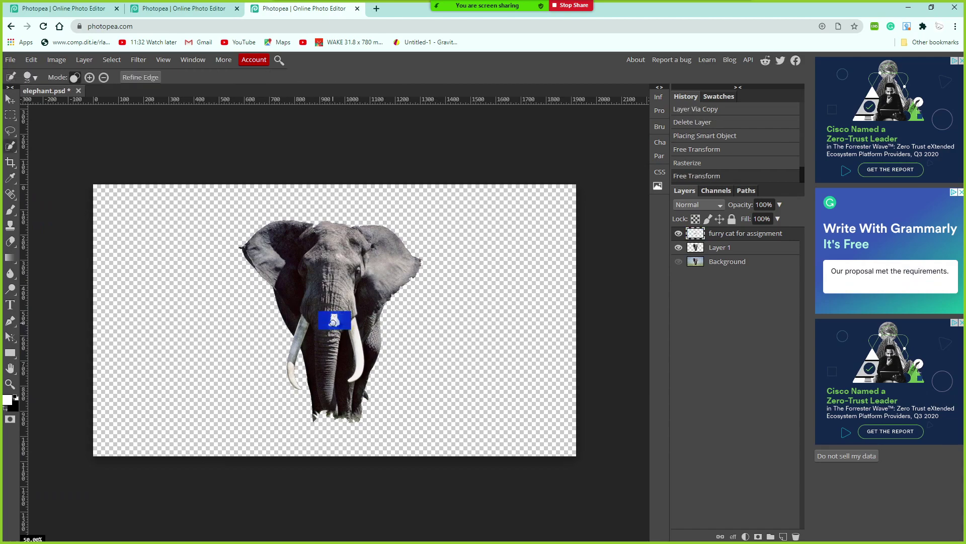
key("ctrl+alt+t")
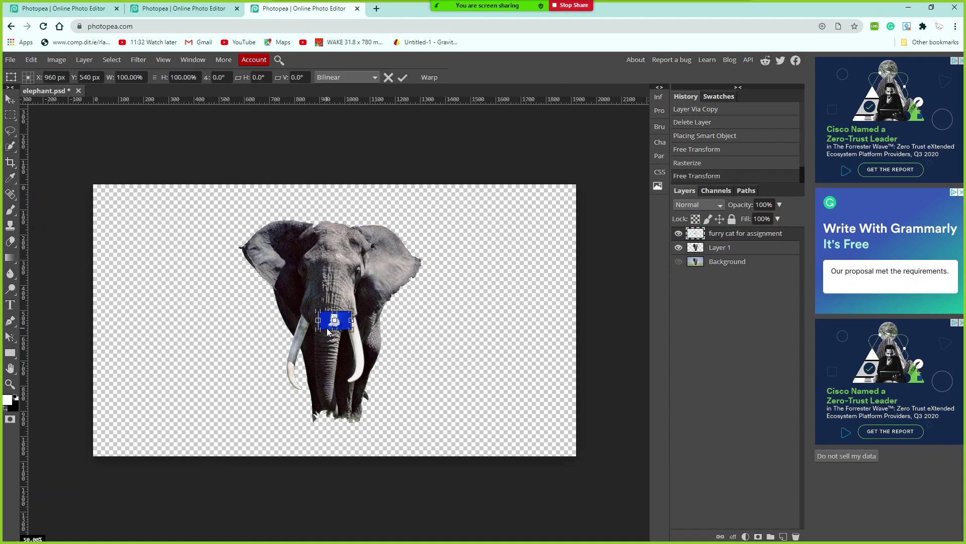
left_click_drag(318, 311, 54, 201)
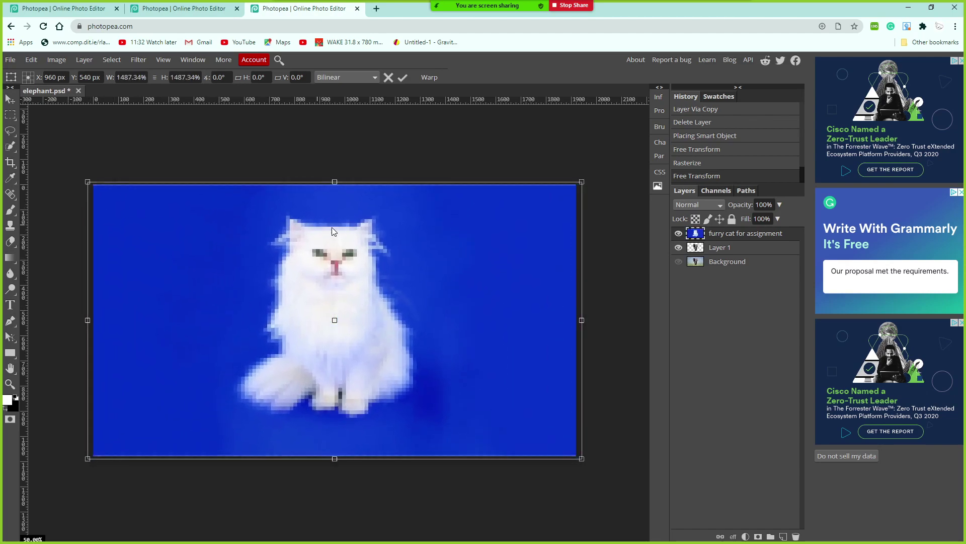
key("Return")
key("w")
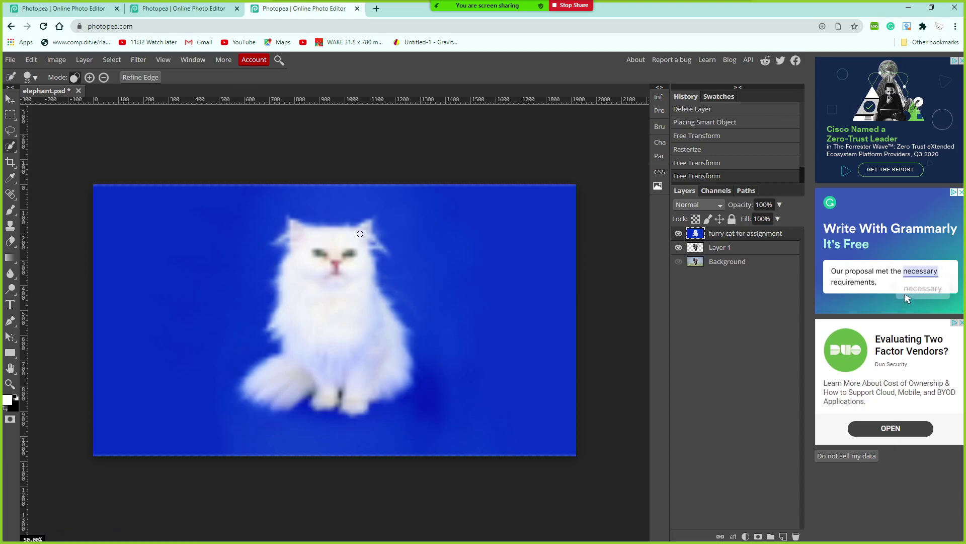
Step: Place the "furry cat for assignment" image again as a smart object and hide the rasterized cat layer beneath it
left_click(372, 225)
mouse_move(463, 15)
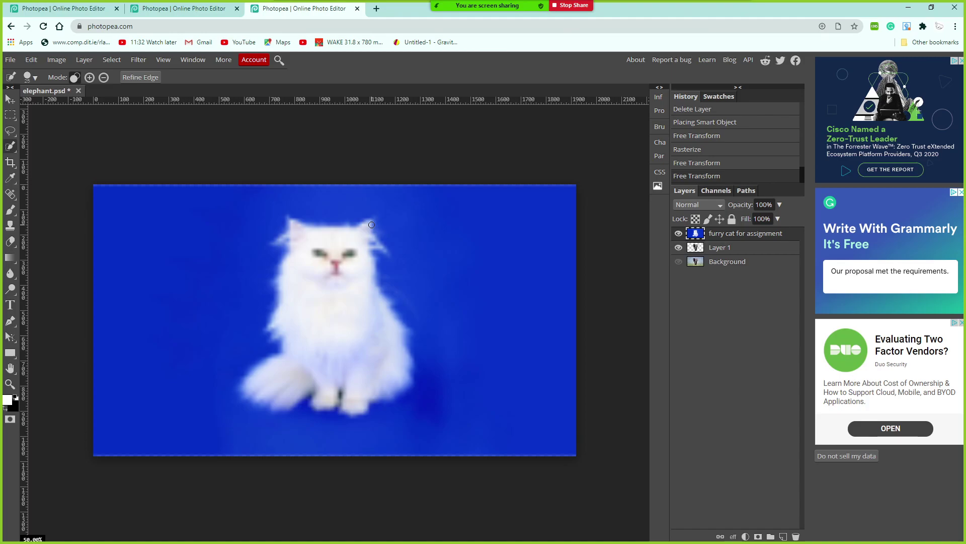
left_click_drag(372, 225, 391, 287)
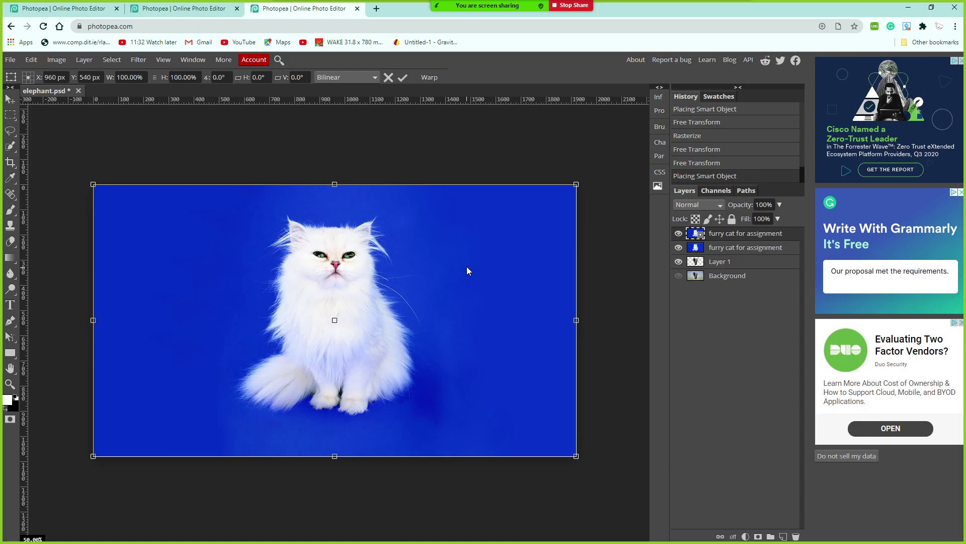
key("w")
left_click(678, 248)
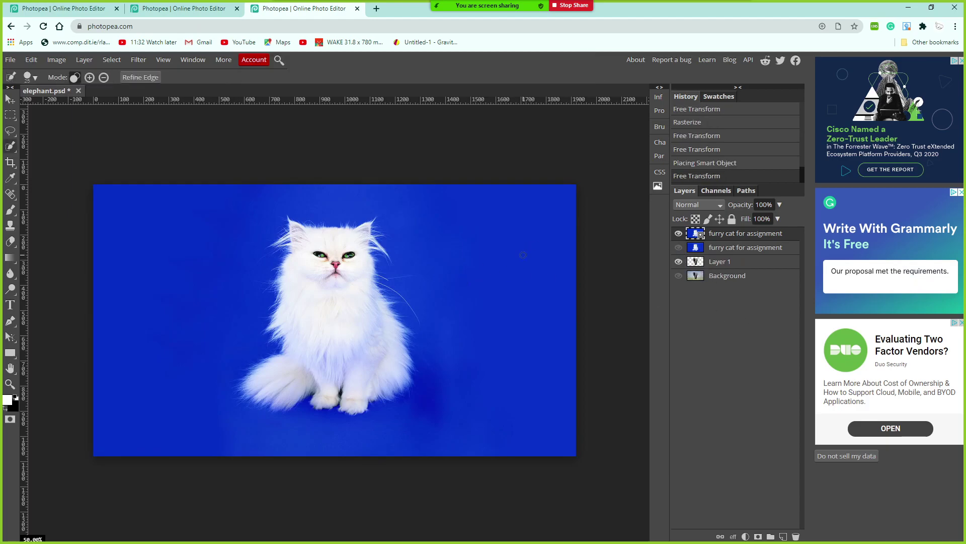
Step: Shrink the cat smart object to a thumbnail about its centre, and in a second transform enlarge it to slightly overfill the canvas
key("alt+ctrl+t")
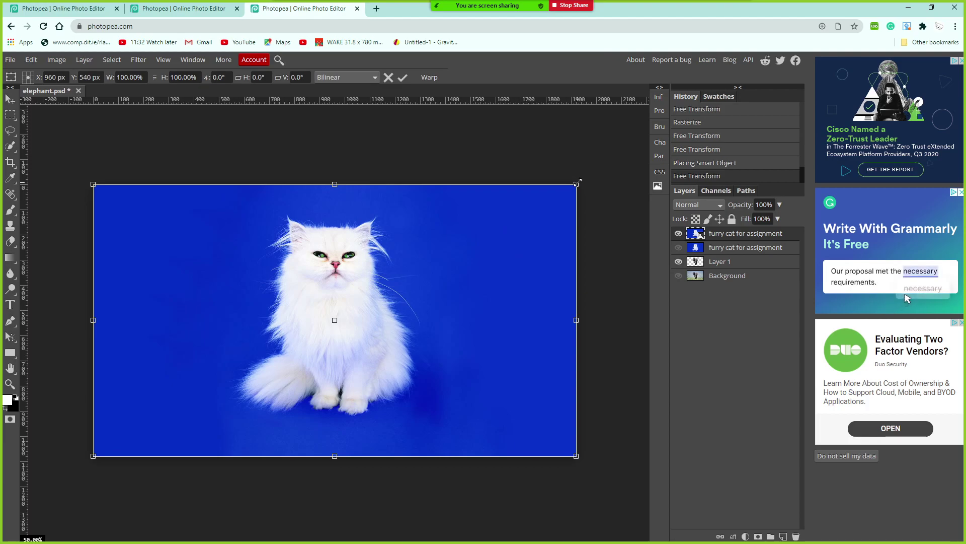
mouse_move(577, 183)
left_mouse_down()
mouse_move(579, 206)
mouse_move(446, 296)
mouse_move(375, 329)
mouse_move(371, 298)
mouse_move(586, 173)
mouse_move(376, 320)
left_mouse_up()
key("Return")
key("w")
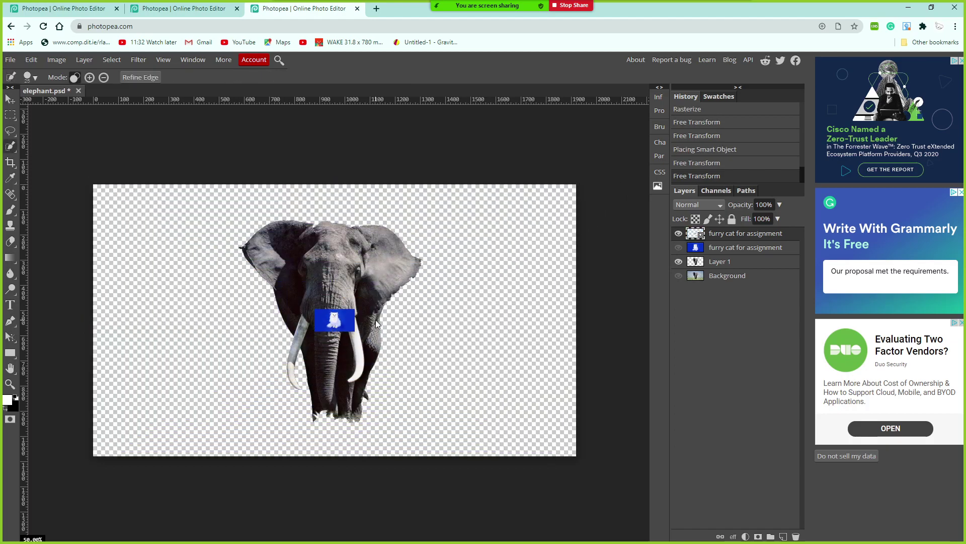
key("ctrl+t")
mouse_move(355, 308)
left_mouse_down()
mouse_move(361, 294)
mouse_move(620, 179)
mouse_move(603, 188)
left_mouse_up()
key("Return")
key("w")
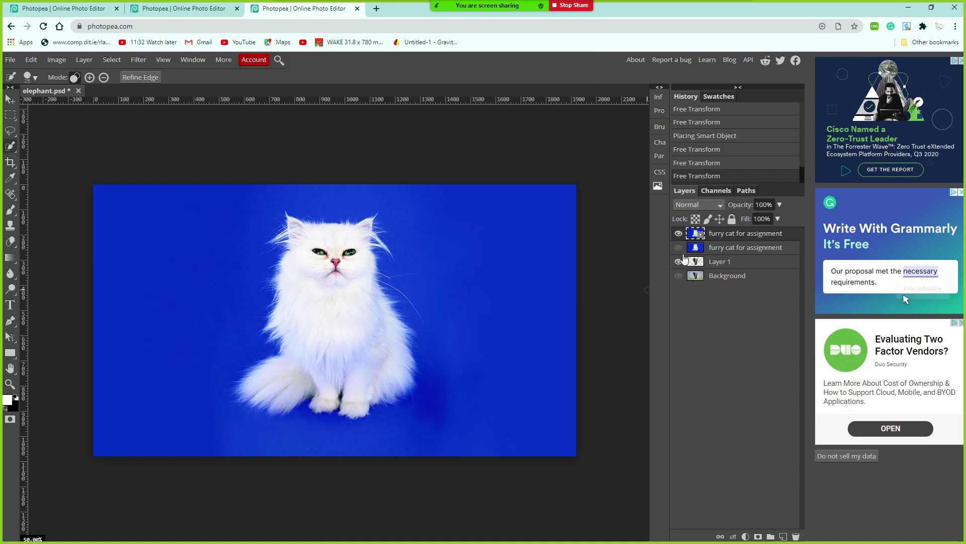
Step: View the rasterized cat layer on its own, delete it, and leave the smart-object cat layer selected and visible
left_click(679, 234)
left_click(678, 248)
left_click(679, 247)
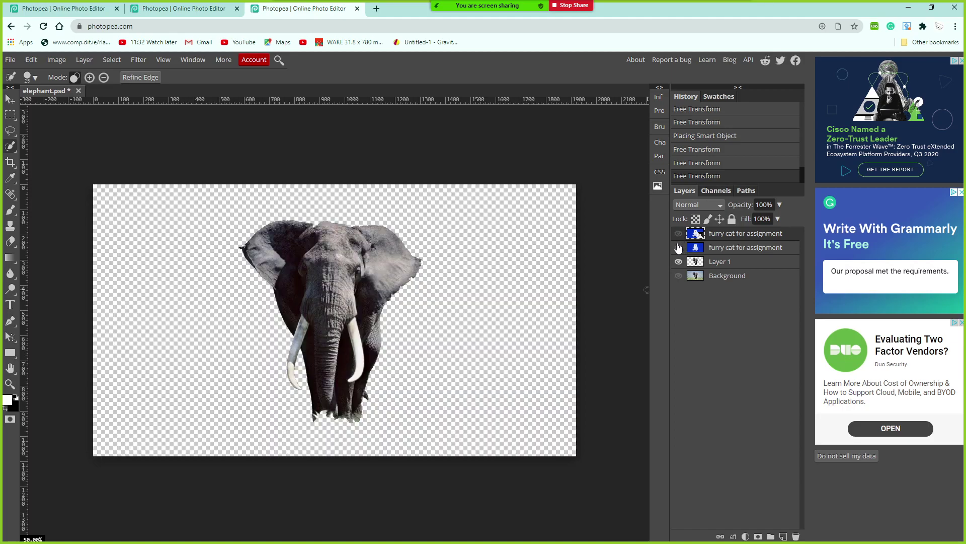
left_click(800, 251)
left_click(796, 536)
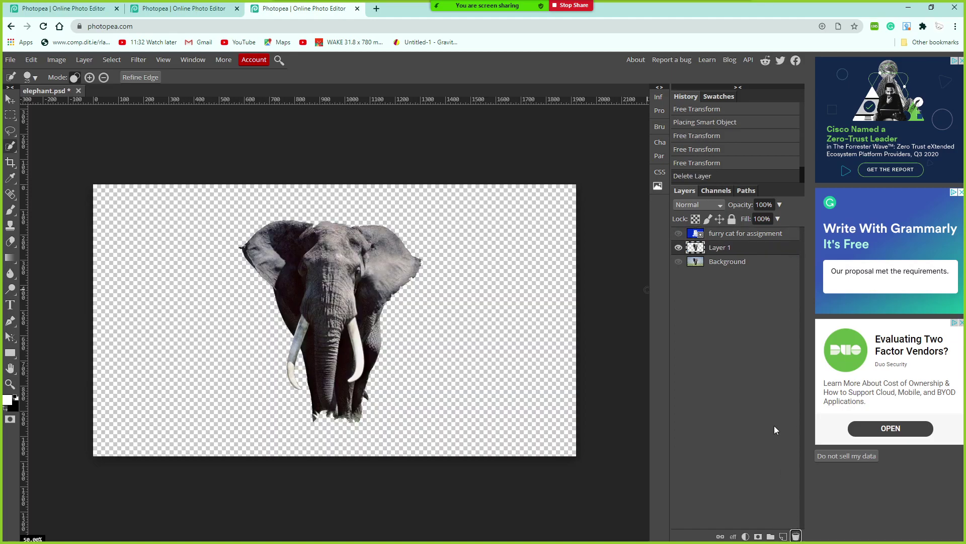
left_click(786, 235)
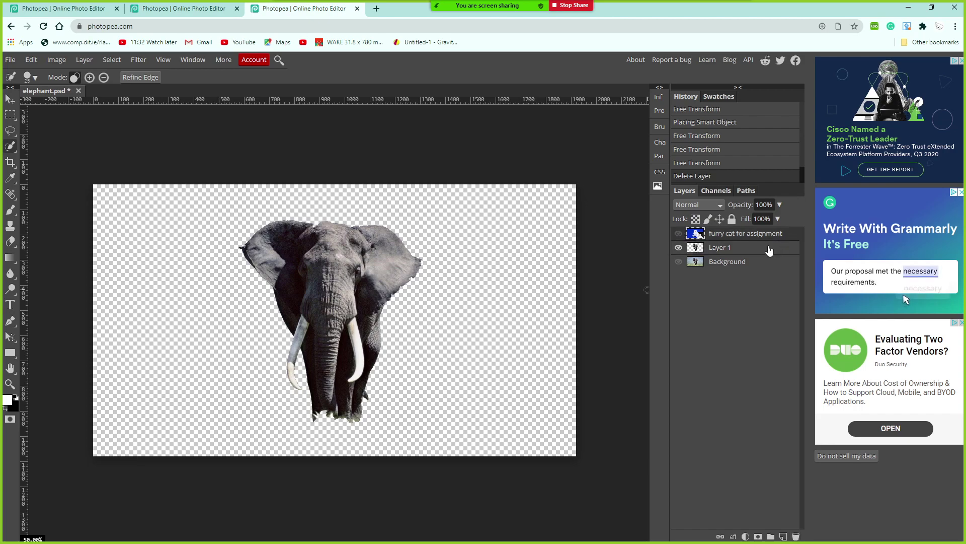
left_click(679, 234)
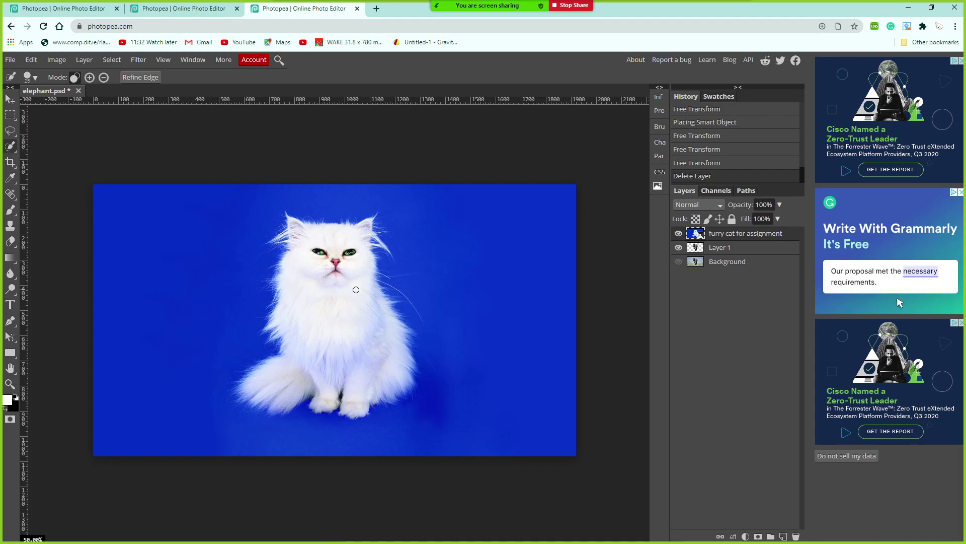
Step: Enlarge the Quick Selection brush and rasterize the cat smart object so it can be selected
key("bracketright")
key("bracketright")
key("bracketright")
key("bracketright")
key("bracketright")
key("bracketright")
key("bracketright")
left_click(315, 248)
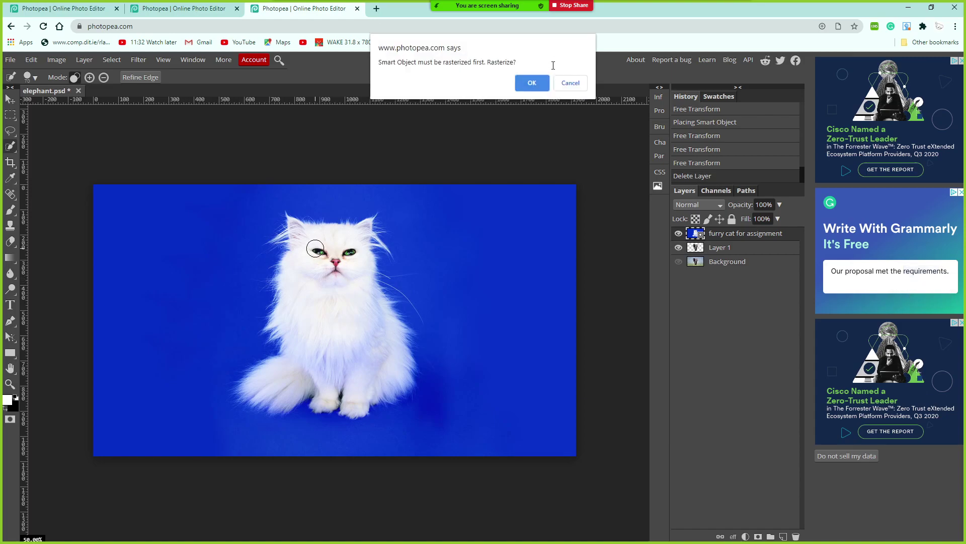
left_click(533, 84)
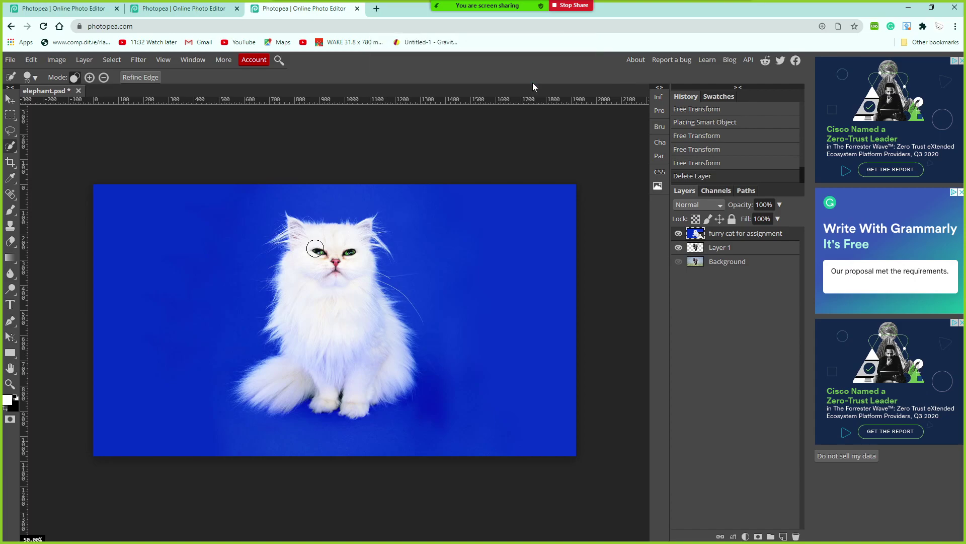
Step: Select the cat and its tail with Quick Selection, subtract the blue background from the selection, and deselect everything
left_click(327, 260)
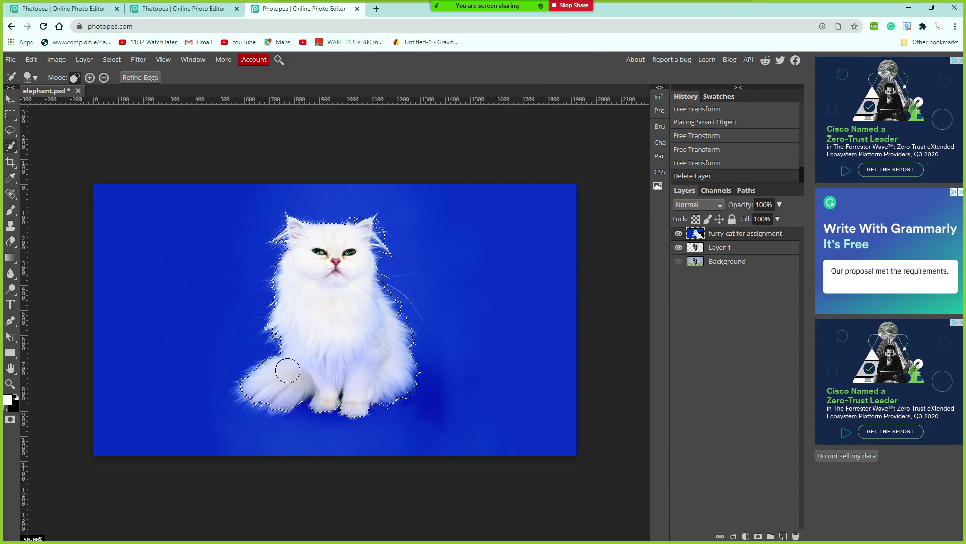
left_click_drag(279, 385, 276, 385)
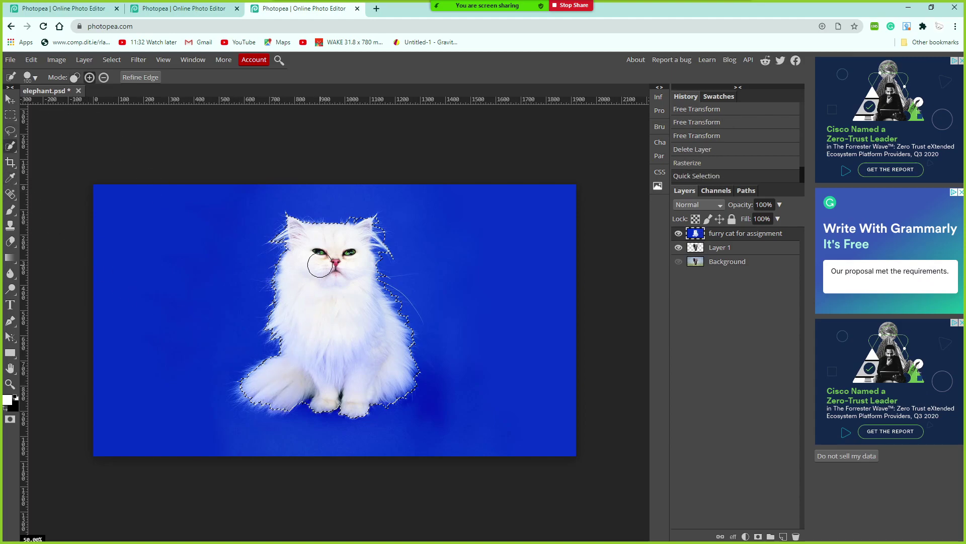
mouse_move(306, 242)
left_mouse_down()
mouse_move(281, 335)
mouse_move(283, 381)
mouse_move(245, 404)
left_mouse_up()
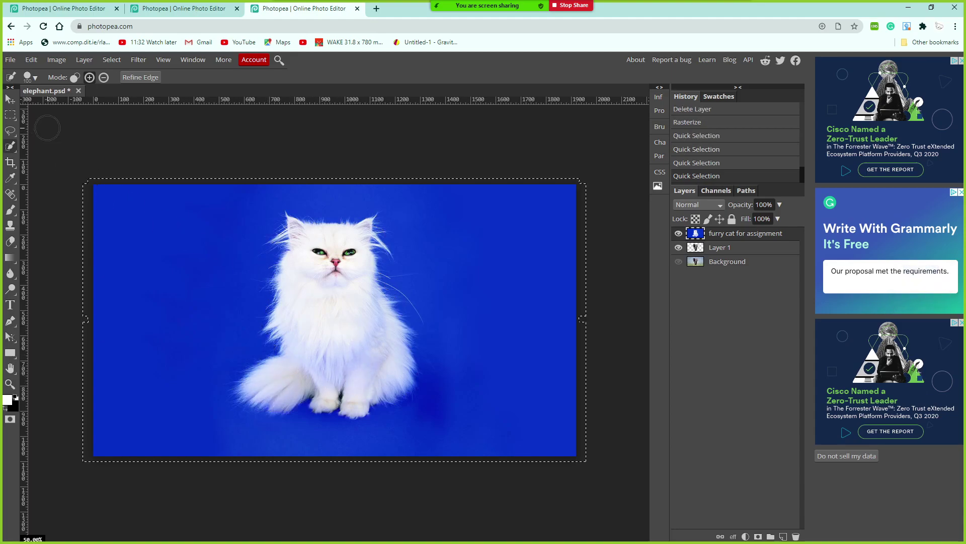
left_click(104, 77)
left_click_drag(180, 295, 184, 280)
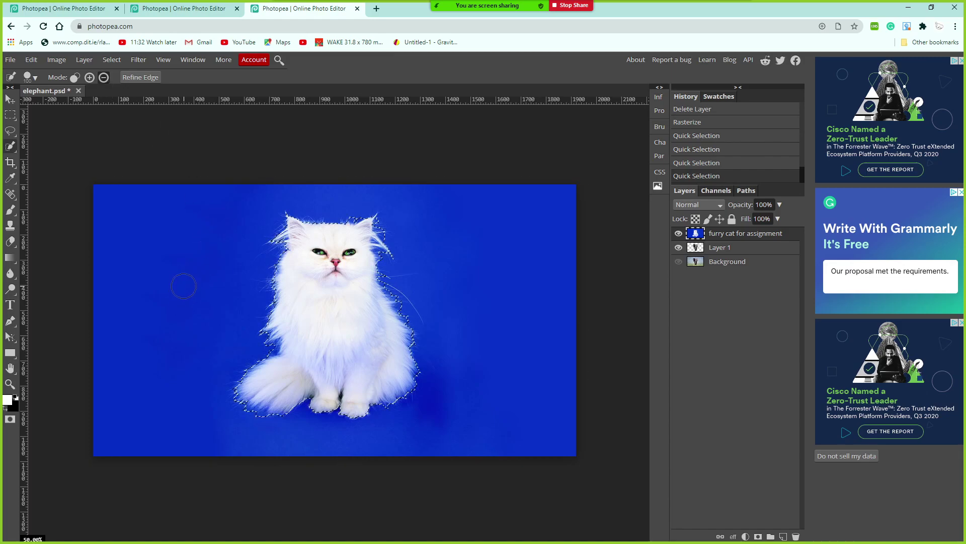
left_click_drag(497, 267, 467, 238)
key("ctrl+d")
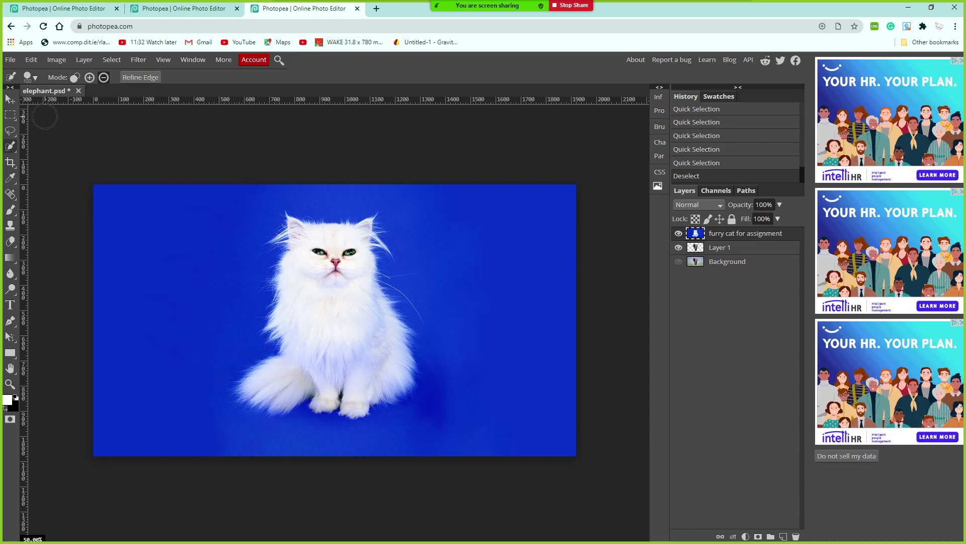
Step: Select the whole cat with Quick Selection in add mode and open the selection in Refine Edge
left_click(89, 77)
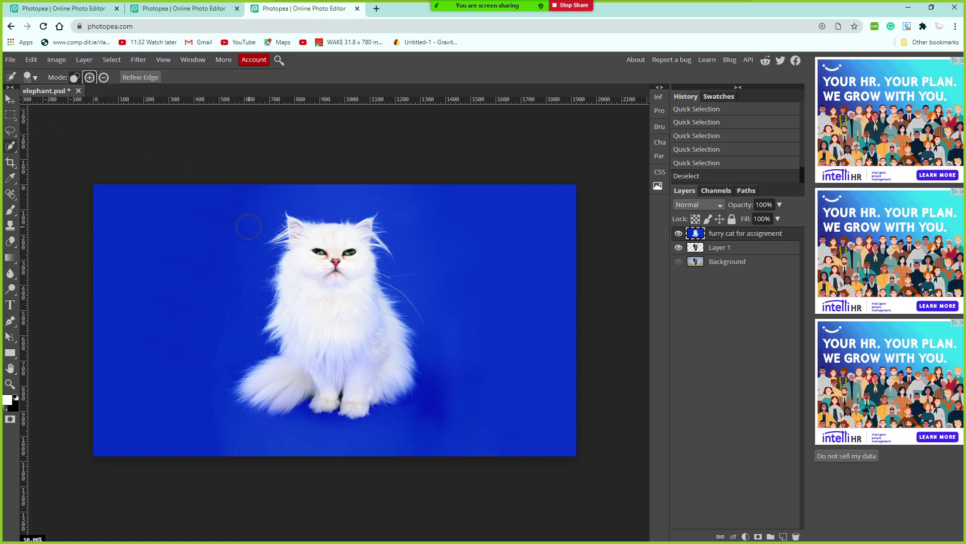
left_click(345, 332)
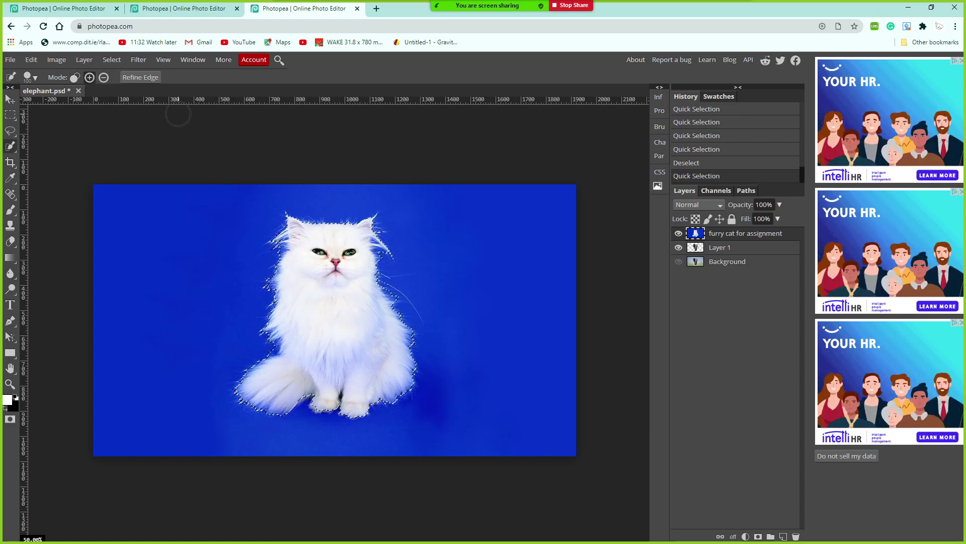
left_click(144, 79)
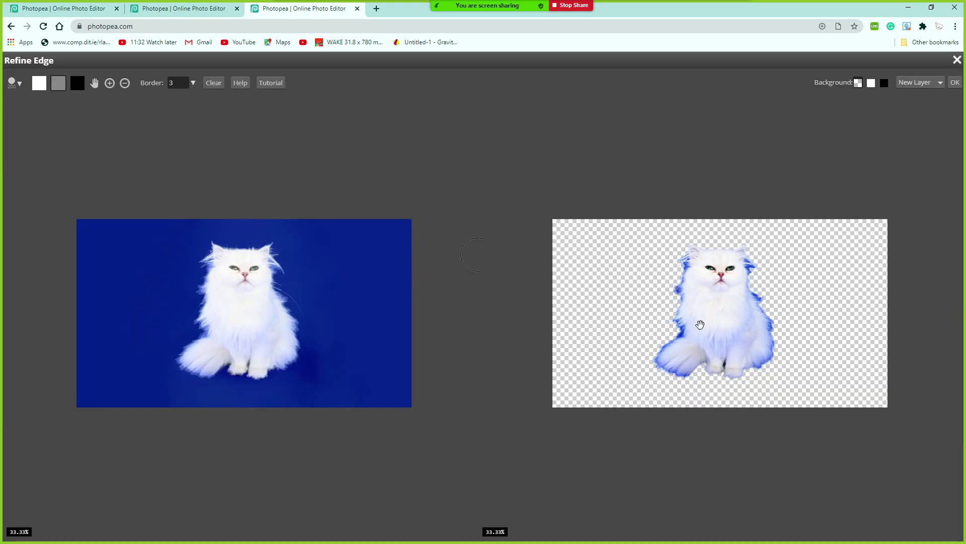
Step: Paint a grey unknown-area border over the furry edge all around the cat with a smaller Refine Edge brush
scroll(757, 337, "up", 3)
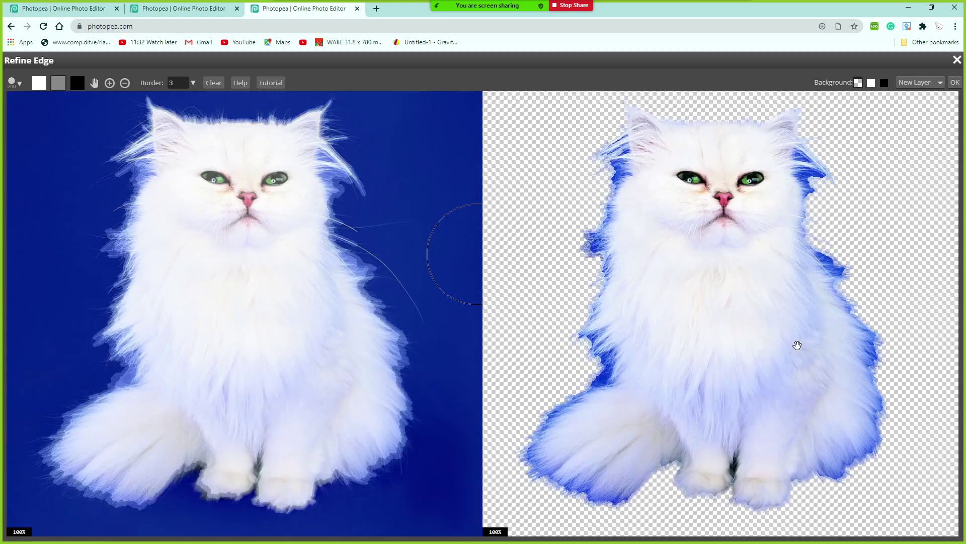
scroll(797, 345, "down", 2)
scroll(788, 342, "up", 1)
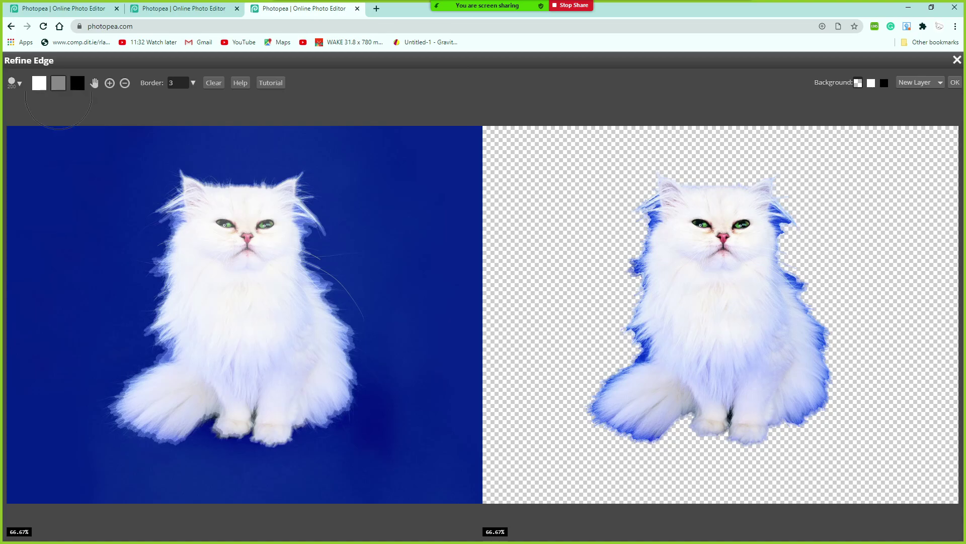
left_click(58, 83)
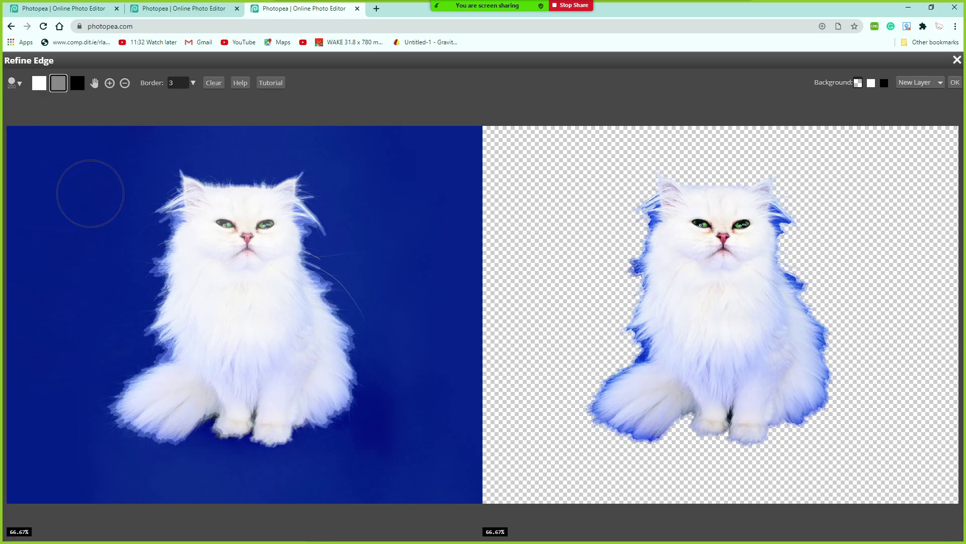
key("bracketleft")
key("bracketleft")
key("bracketleft")
key("bracketleft")
key("bracketleft")
key("bracketleft")
mouse_move(160, 226)
left_mouse_down()
mouse_move(182, 202)
mouse_move(175, 219)
mouse_move(164, 217)
mouse_move(183, 203)
mouse_move(176, 209)
mouse_move(185, 176)
mouse_move(255, 187)
mouse_move(299, 175)
mouse_move(317, 231)
mouse_move(303, 248)
mouse_move(352, 319)
mouse_move(356, 382)
mouse_move(338, 415)
mouse_move(266, 436)
mouse_move(220, 429)
mouse_move(208, 415)
mouse_move(161, 434)
mouse_move(117, 425)
mouse_move(117, 396)
mouse_move(166, 357)
mouse_move(161, 263)
mouse_move(197, 205)
left_mouse_up()
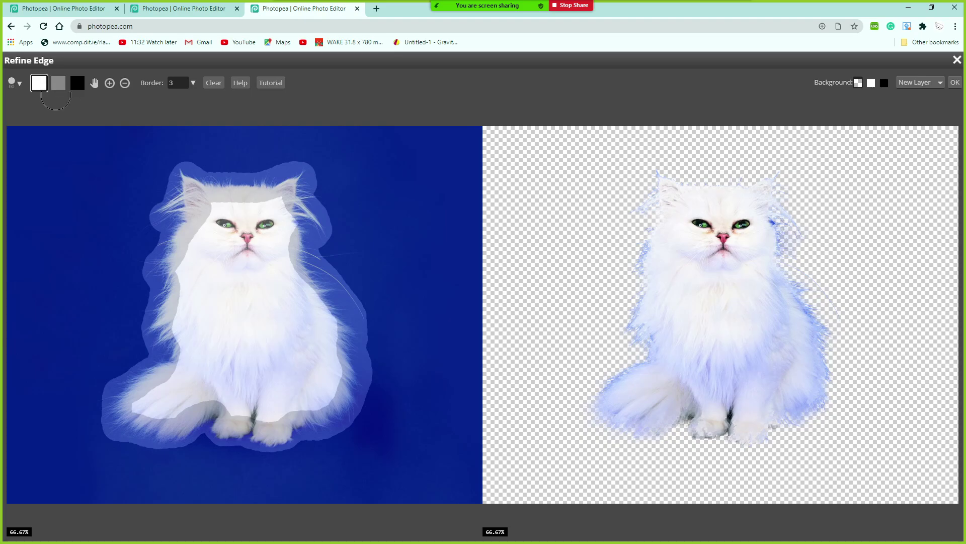
Step: Mark the cat's forehead, lower body and tail interior as white foreground, reducing the brush for the tail
left_click_drag(209, 212, 239, 212)
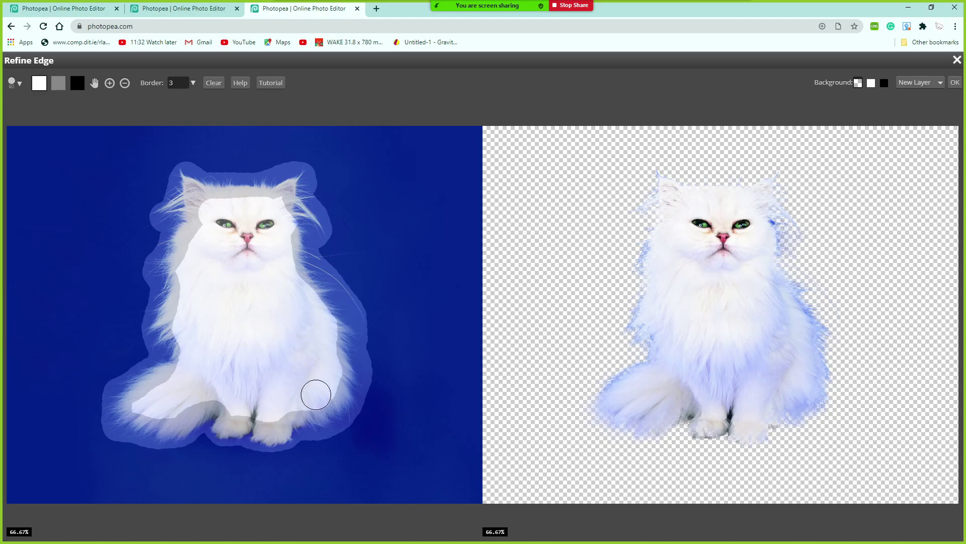
mouse_move(241, 409)
left_mouse_down()
mouse_move(209, 388)
mouse_move(185, 394)
left_mouse_up()
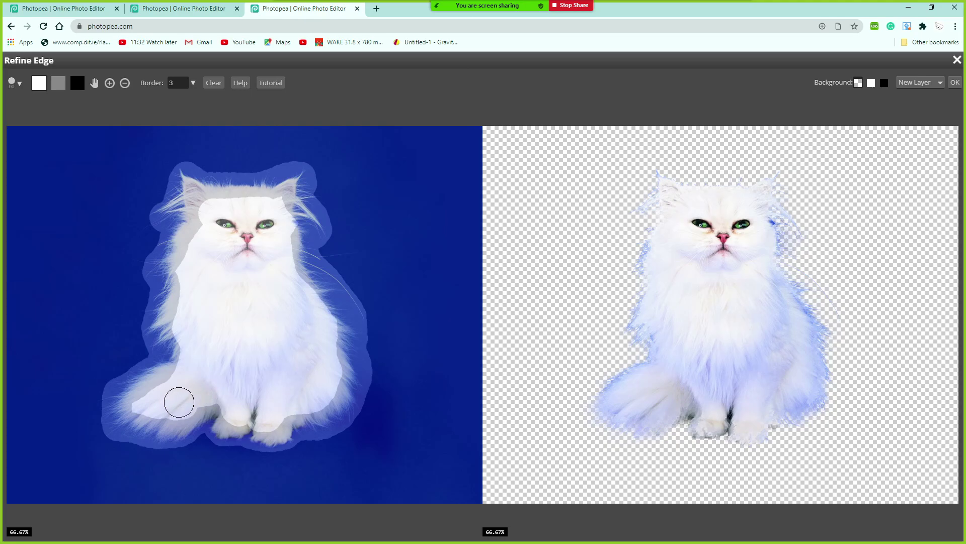
left_click_drag(179, 402, 201, 383)
key("bracketleft")
key("bracketleft")
key("bracketleft")
key("bracketleft")
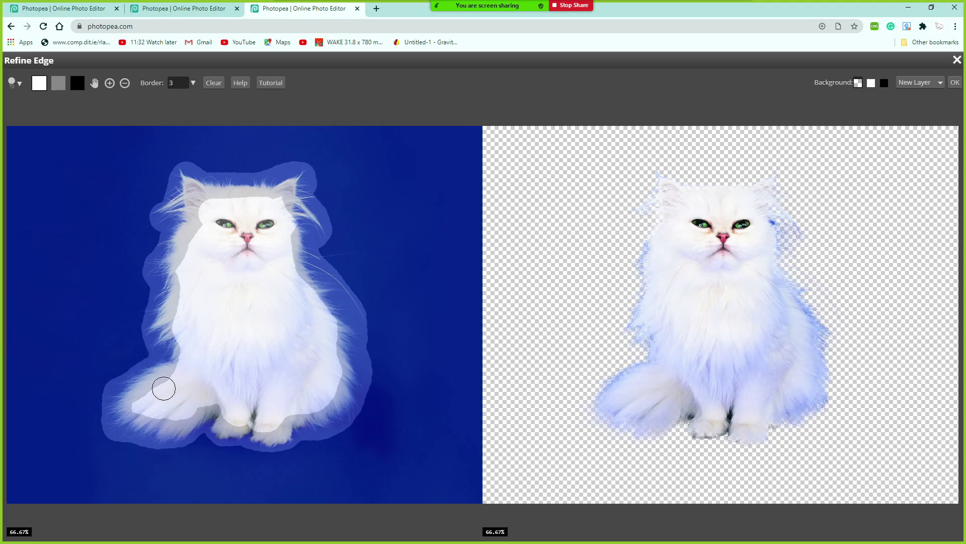
left_click_drag(145, 403, 171, 379)
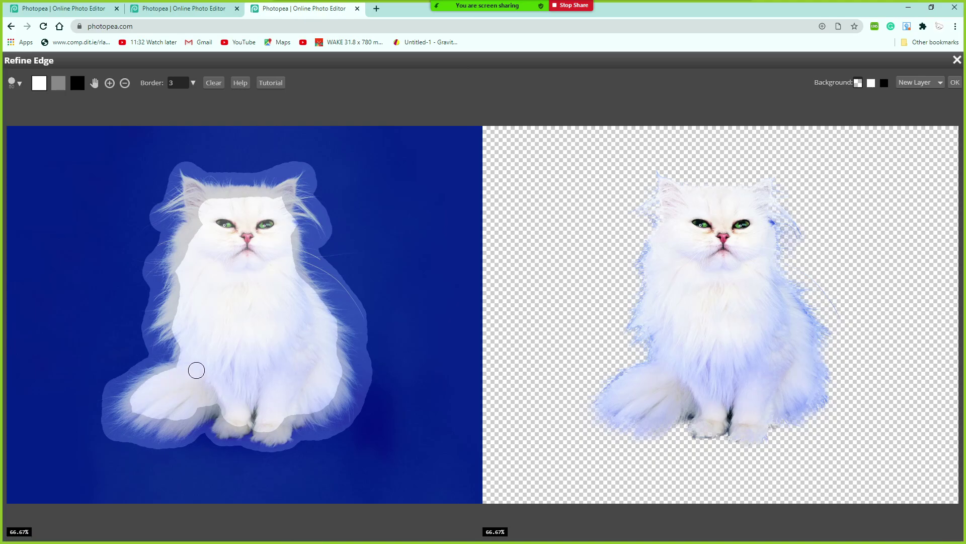
Step: Extend the white foreground area over the side of the face, upper forehead and ears with a smaller brush
left_click(63, 87)
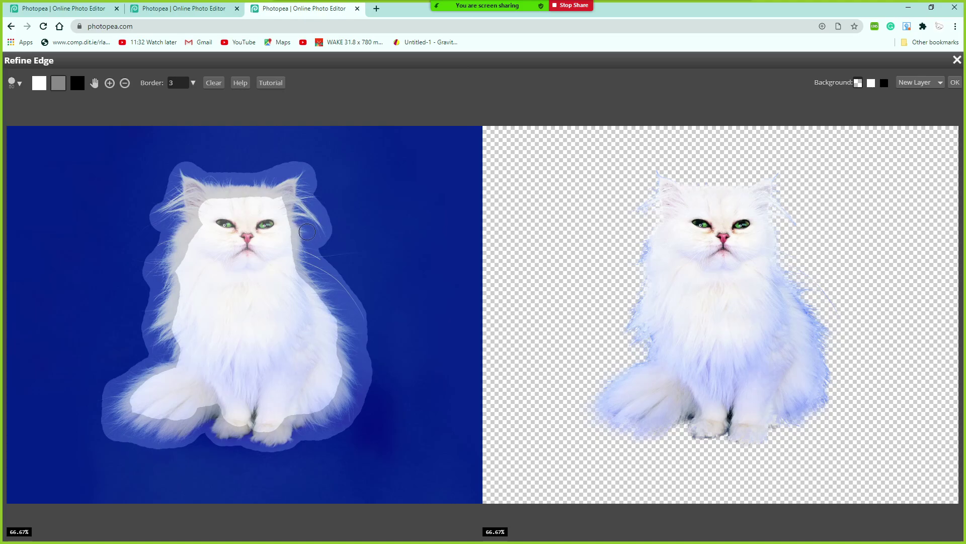
left_click(57, 86)
left_click(38, 86)
key("bracketleft")
mouse_move(191, 253)
left_mouse_down()
mouse_move(194, 192)
mouse_move(207, 208)
mouse_move(199, 197)
mouse_move(288, 192)
mouse_move(282, 217)
left_mouse_up()
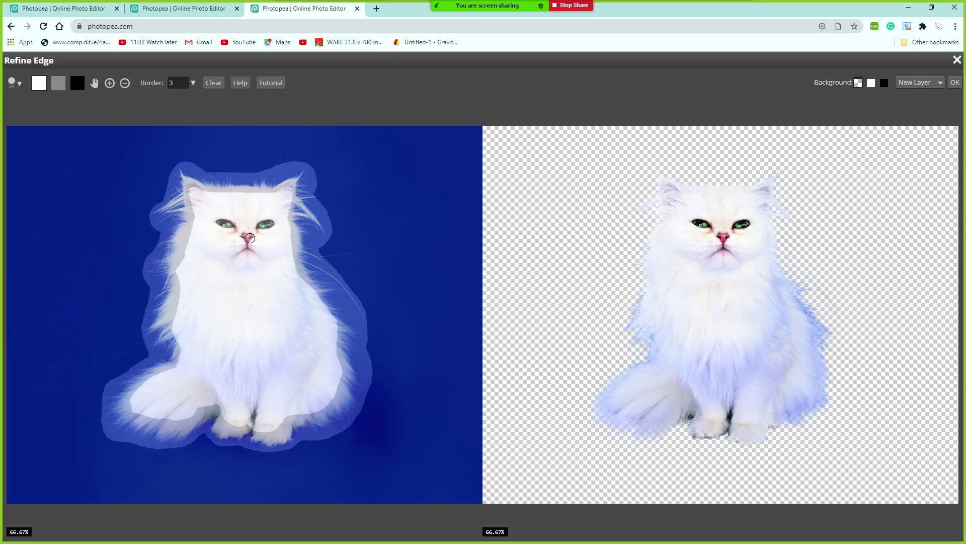
key("bracketright")
key("bracketright")
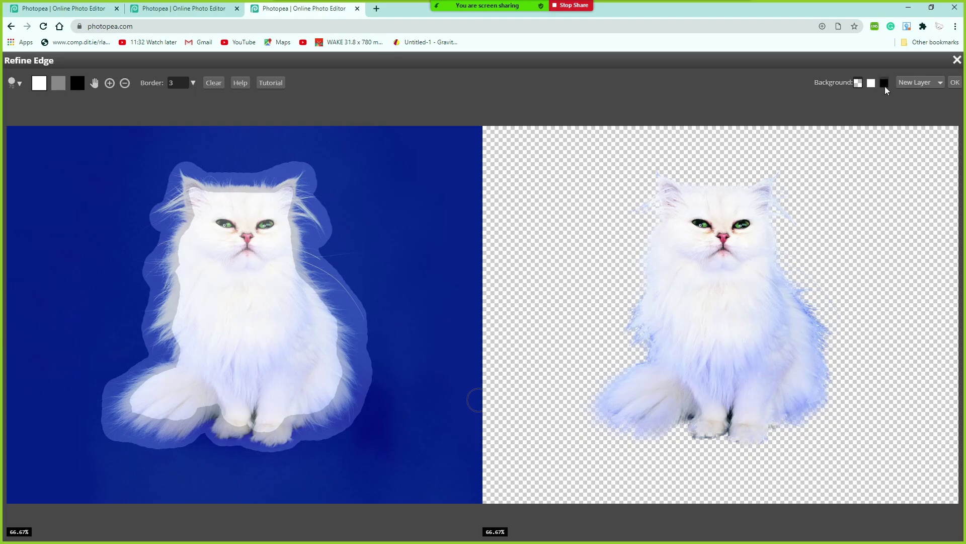
Step: Preview the cut-out on black and mark the inner ear beside the forehead as foreground with a much smaller brush
left_click(884, 84)
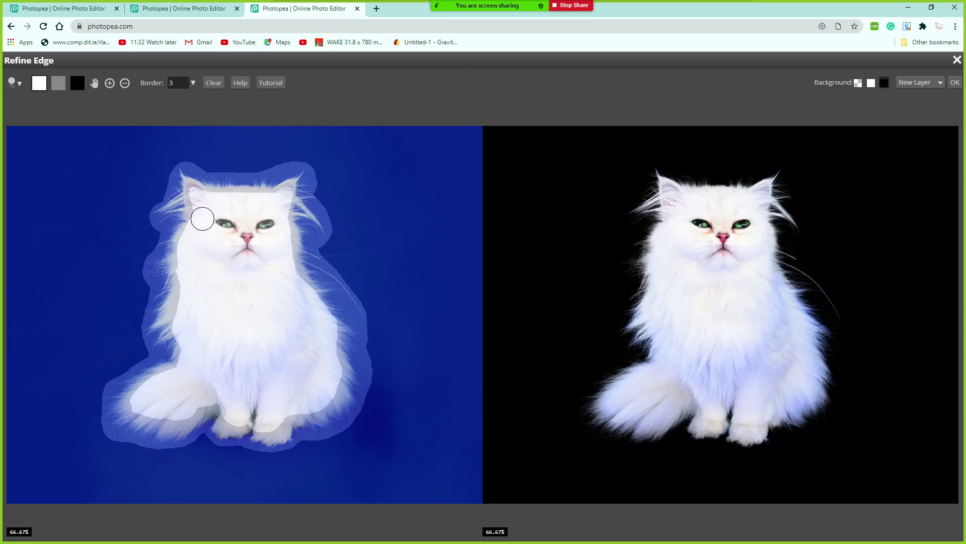
key("bracketleft")
key("bracketleft")
key("bracketleft")
key("bracketleft")
key("bracketleft")
key("bracketleft")
key("bracketleft")
key("bracketleft")
key("bracketleft")
mouse_move(188, 186)
left_mouse_down()
mouse_move(193, 217)
mouse_move(196, 188)
mouse_move(209, 199)
left_mouse_up()
Step: Enlarge the brush slightly and extend the white foreground along the cat's side between the chest and cheek
key("bracketright")
key("bracketright")
key("bracketright")
left_click_drag(180, 314, 182, 255)
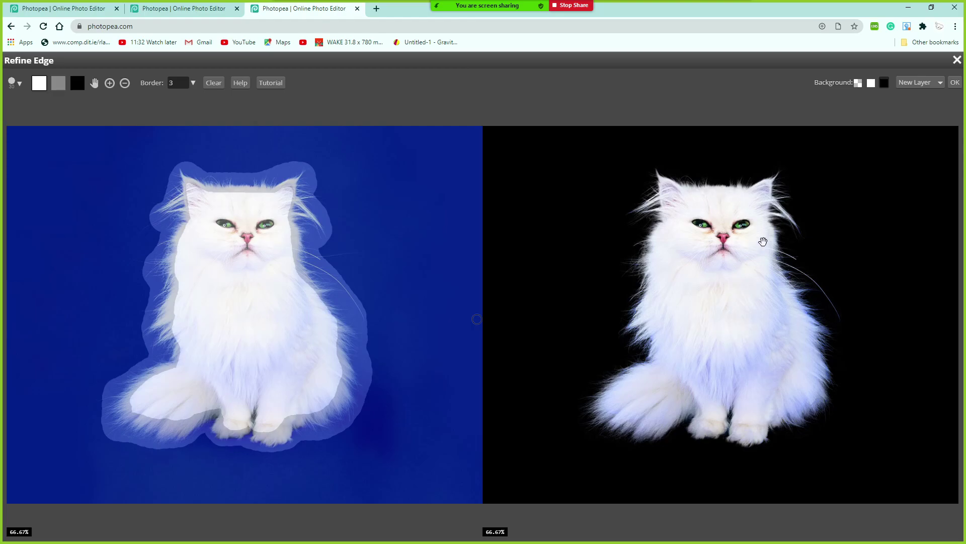
Step: Compare the cut-out on transparent and black backgrounds, return to transparent, and output the refined result as a new layer
left_click(858, 83)
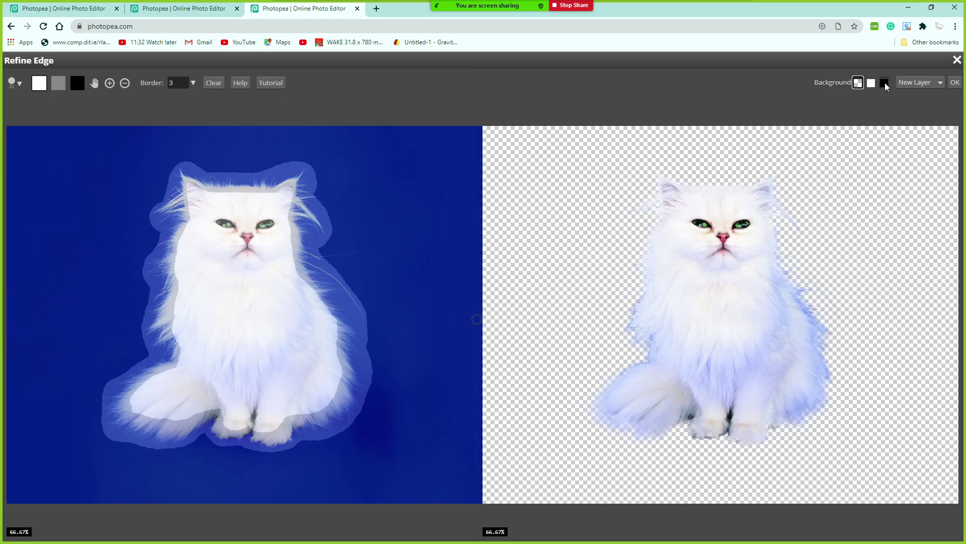
left_click(886, 86)
left_click(859, 85)
left_click(956, 85)
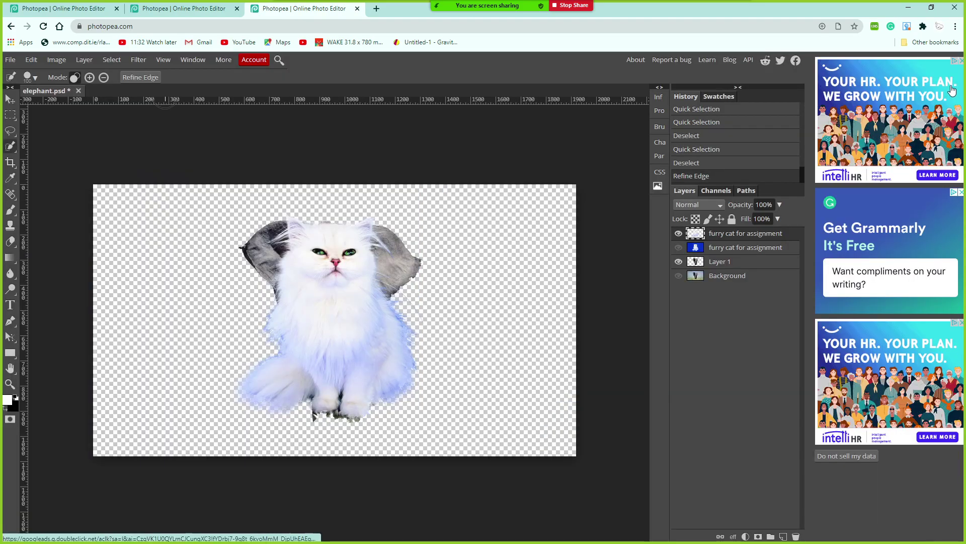
Step: Hide the elephant on Layer 1 and toggle the cat cut-out's visibility to check it, leaving it visible
left_click(679, 262)
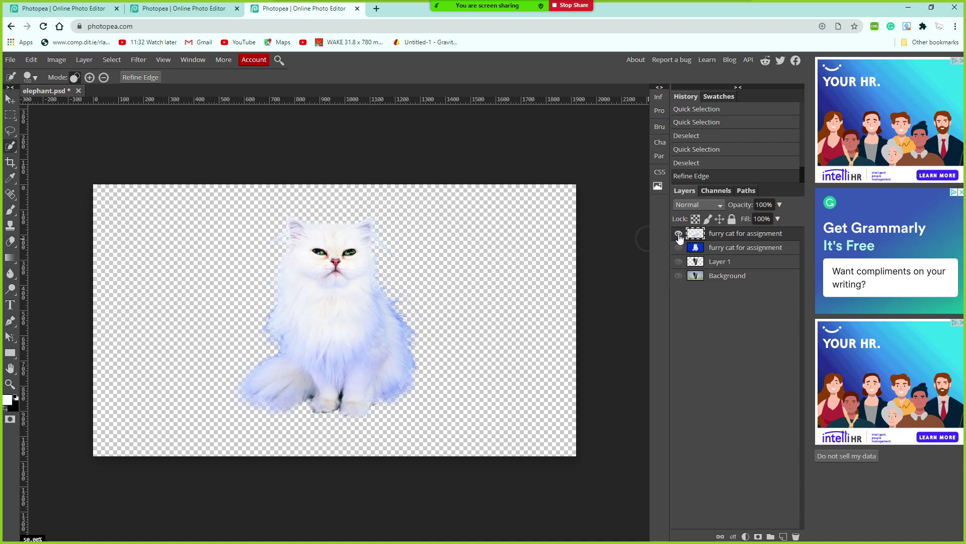
left_click(678, 235)
left_click(679, 234)
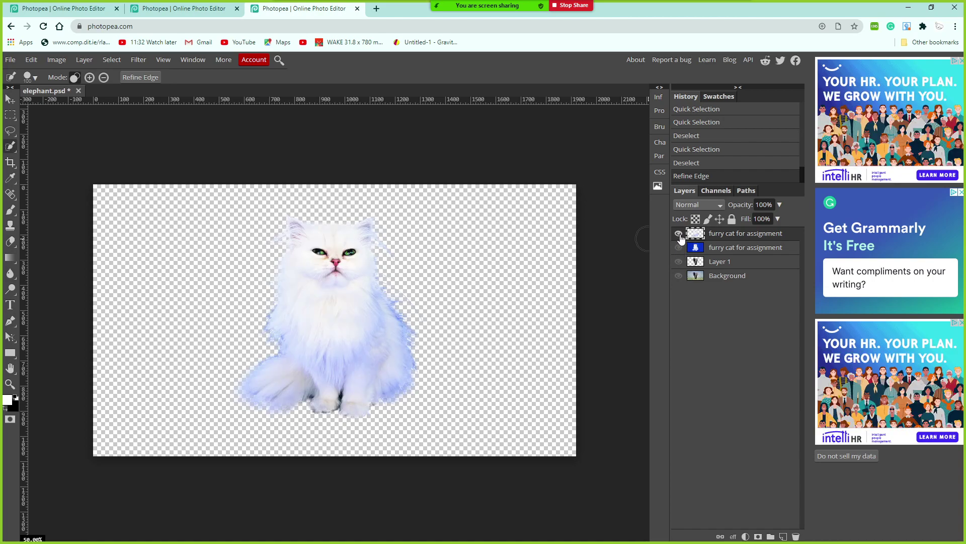
Step: Compare the layer arrangement with the elephant documents in the other browser tabs and return to the cat cut-out document
left_click(190, 9)
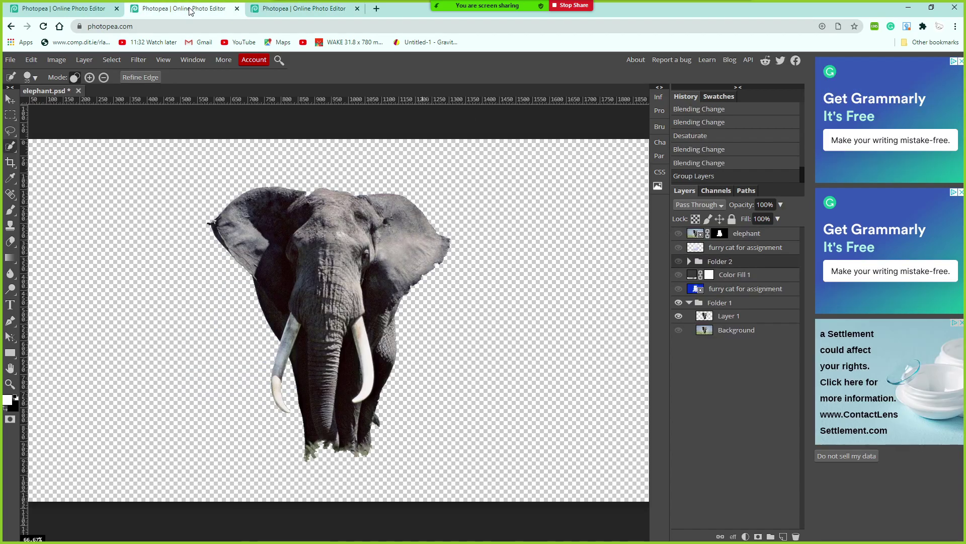
left_click(96, 9)
left_click(205, 14)
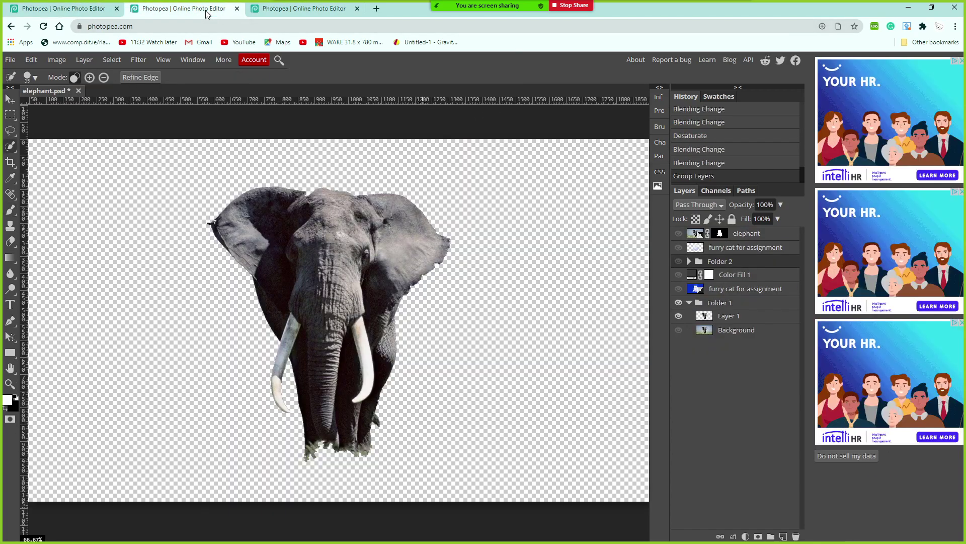
left_click(278, 12)
left_click(216, 12)
left_click(282, 10)
Step: Select the original blue-background cat layer and toggle its visibility repeatedly to compare it with the cut-out, leaving it visible
left_click(753, 253)
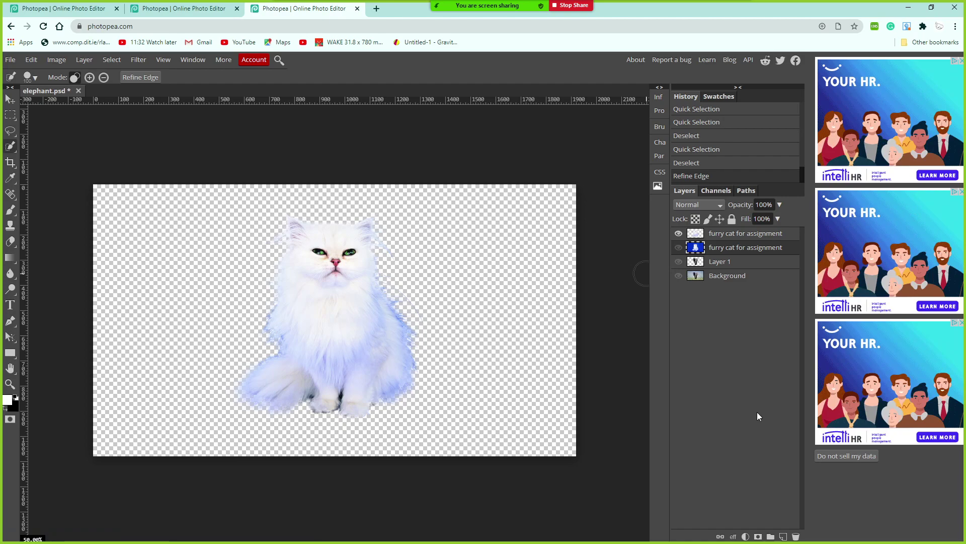
left_click(679, 248)
left_click(678, 247)
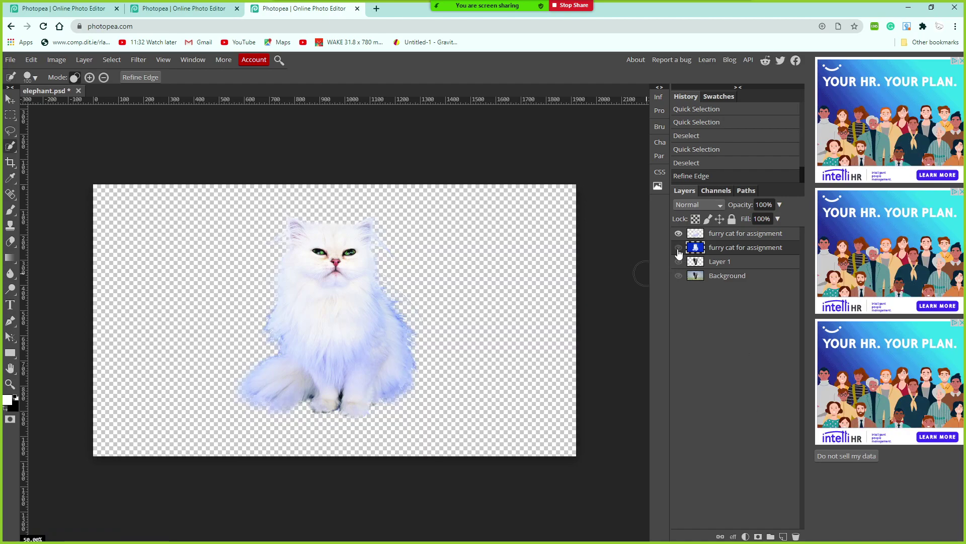
left_click(679, 248)
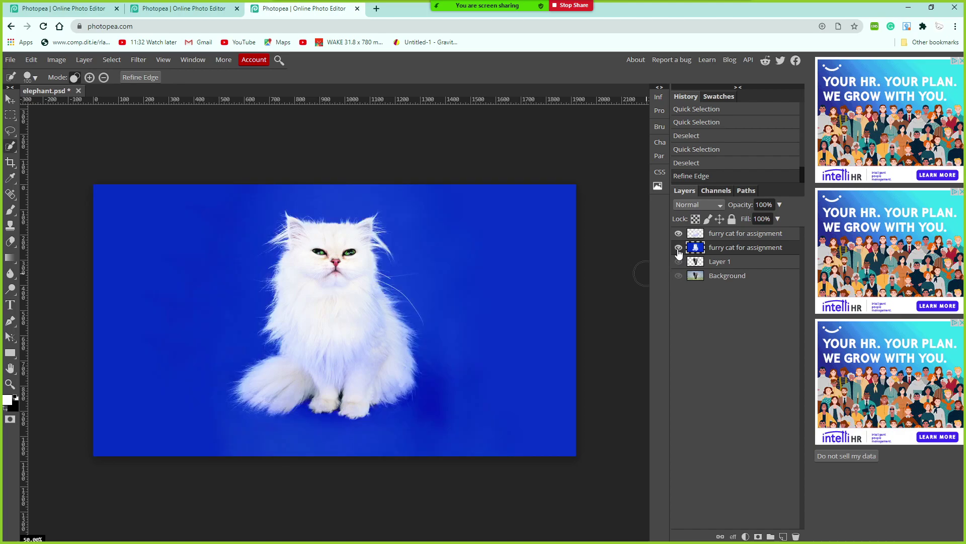
left_click(679, 248)
left_click(678, 247)
left_click(679, 248)
left_click(679, 247)
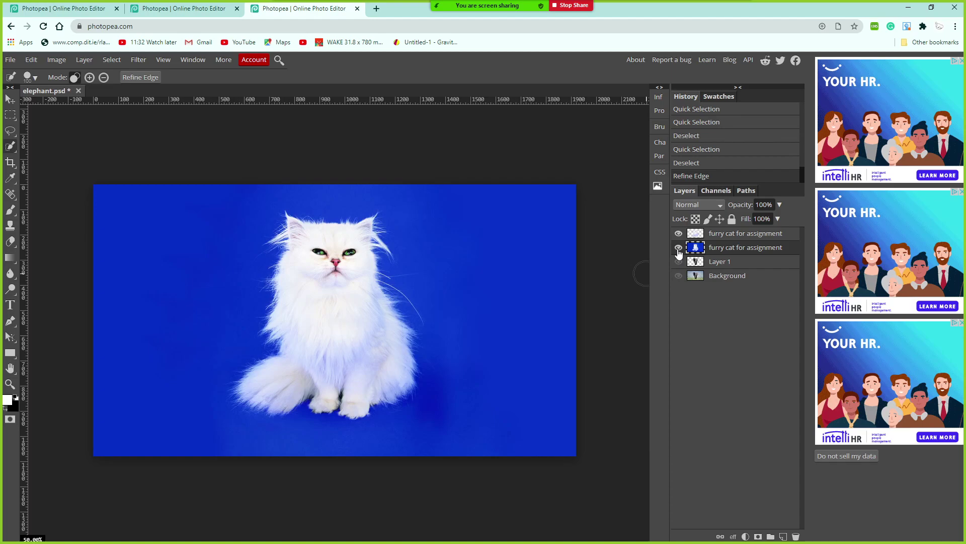
left_click(679, 247)
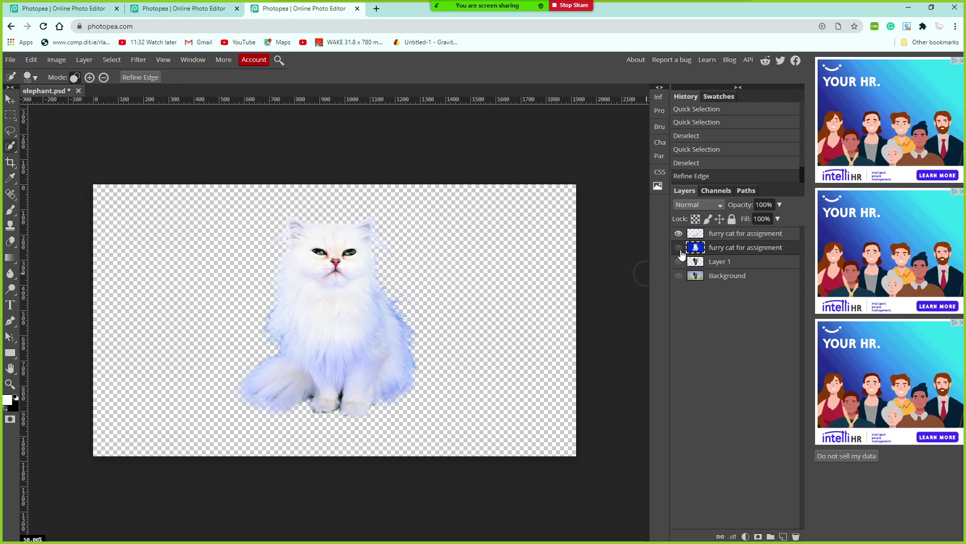
left_click(679, 248)
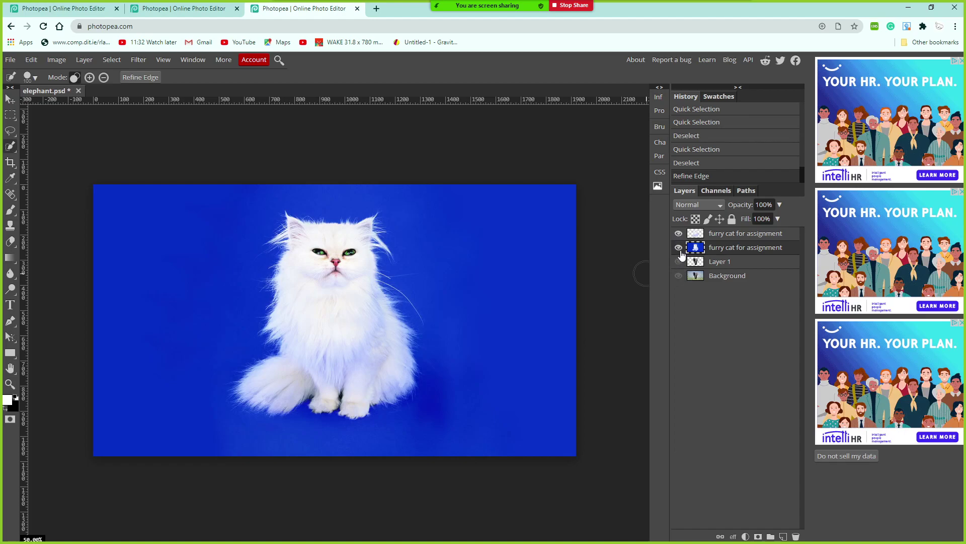
left_click(679, 250)
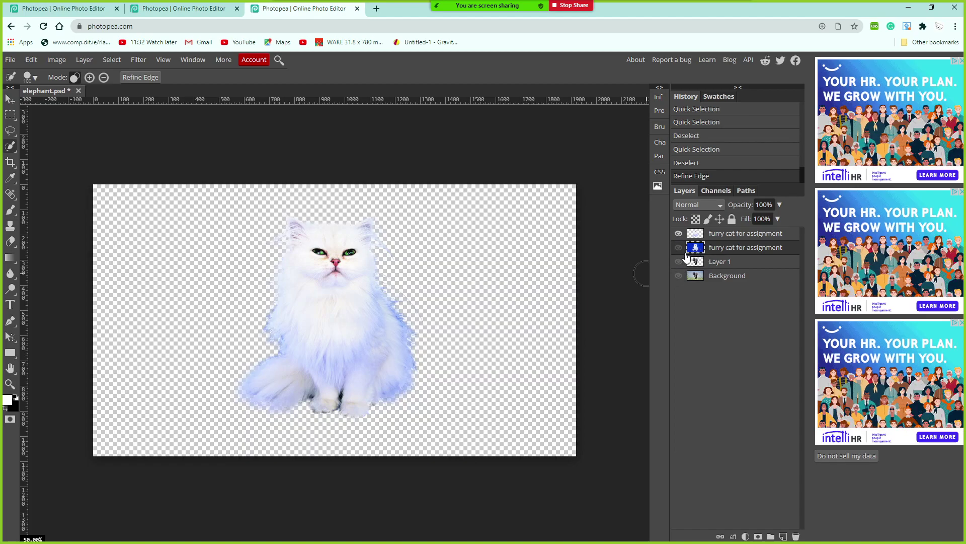
left_click(678, 247)
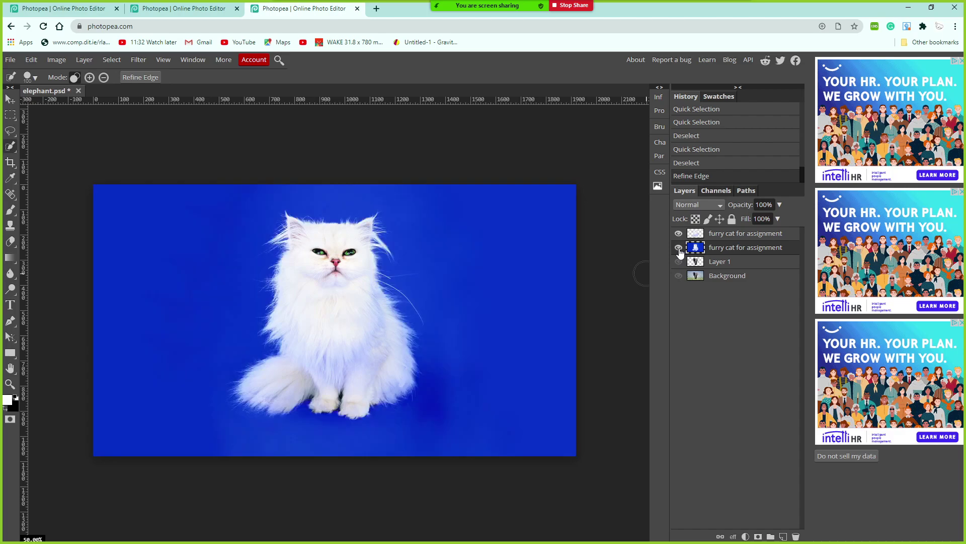
Step: Examine how layer visibility works by switching both cat layers, Layer 1 and Background off and on, leaving all four visible
left_click(678, 262)
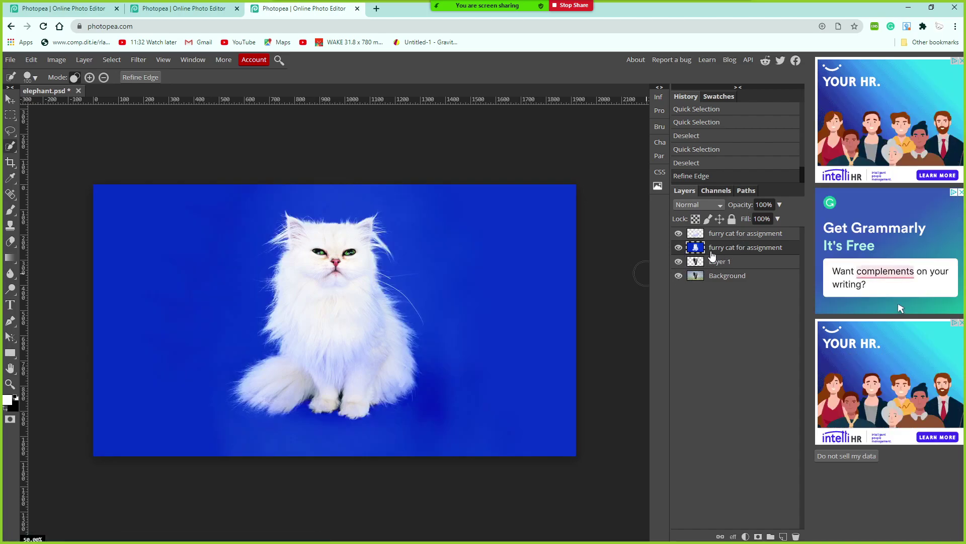
left_click(679, 249)
left_click(679, 247)
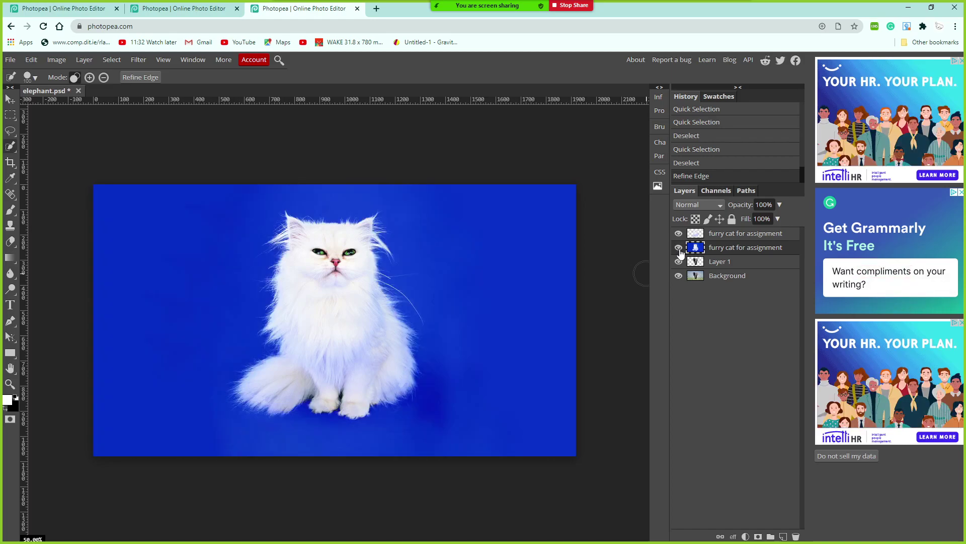
left_click(681, 235)
left_click(681, 235)
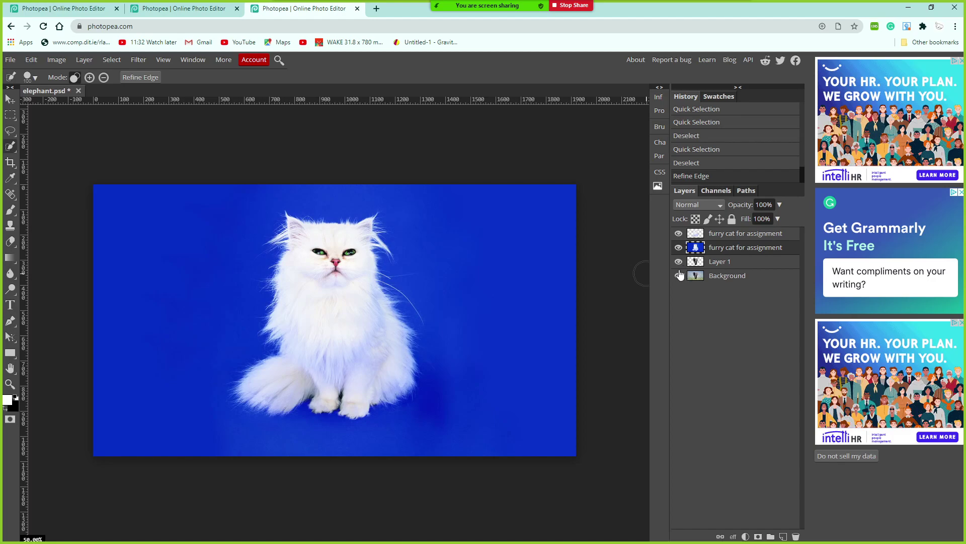
left_click(679, 248)
left_click(679, 234)
left_click(679, 262)
left_click(679, 275)
left_click(679, 262)
left_click(679, 262)
left_click(679, 262)
left_click(679, 275)
left_click(679, 247)
left_click(679, 233)
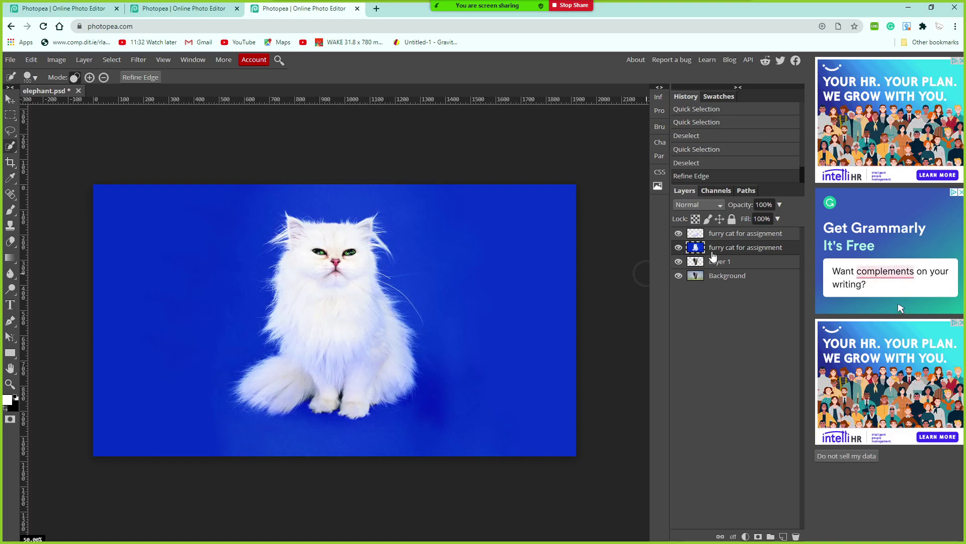
Step: Hide the original cat layer, Layer 1 and Background so that only the cat cut-out stays visible
left_click(678, 247)
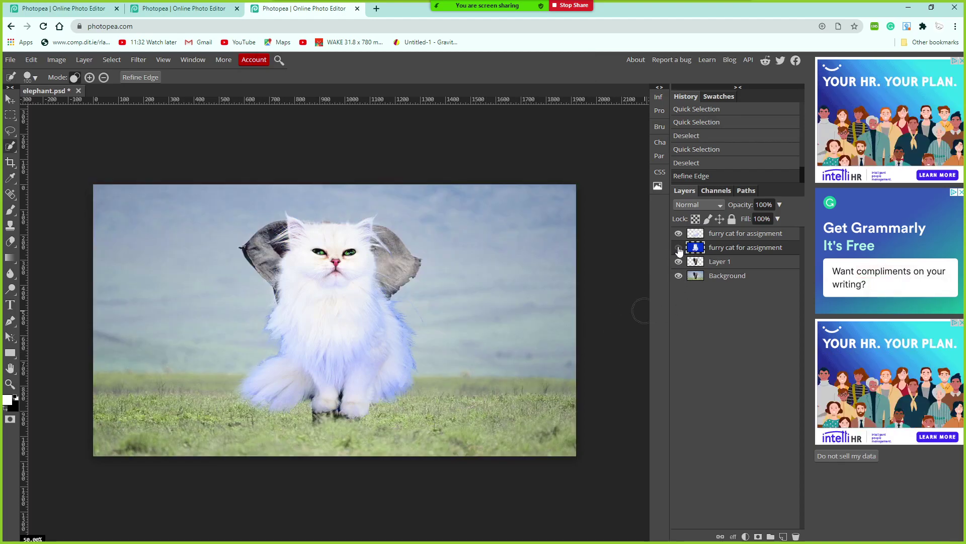
left_click(678, 261)
left_click(678, 275)
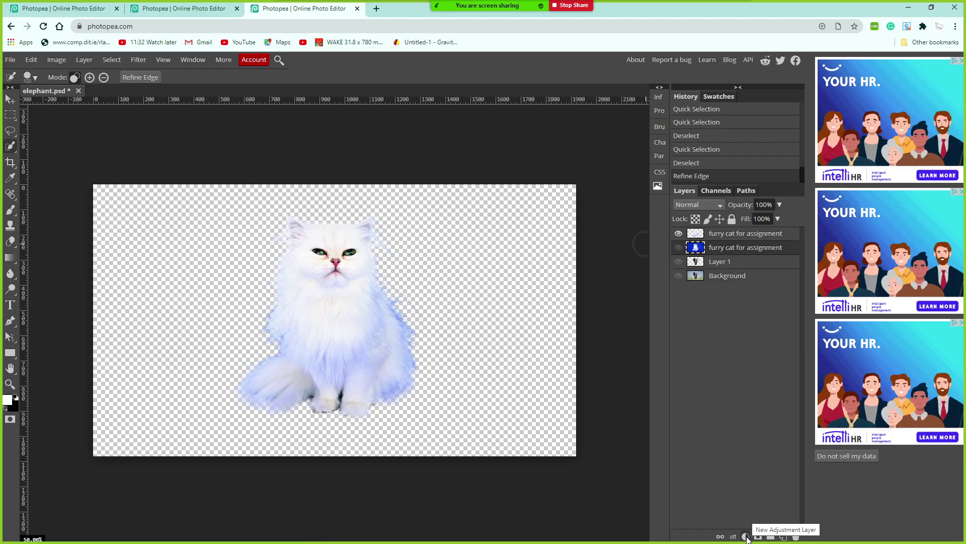
left_click(679, 233)
left_click(679, 233)
Step: Add a near-black Color Fill layer directly beneath the cat cut-out
left_click(745, 536)
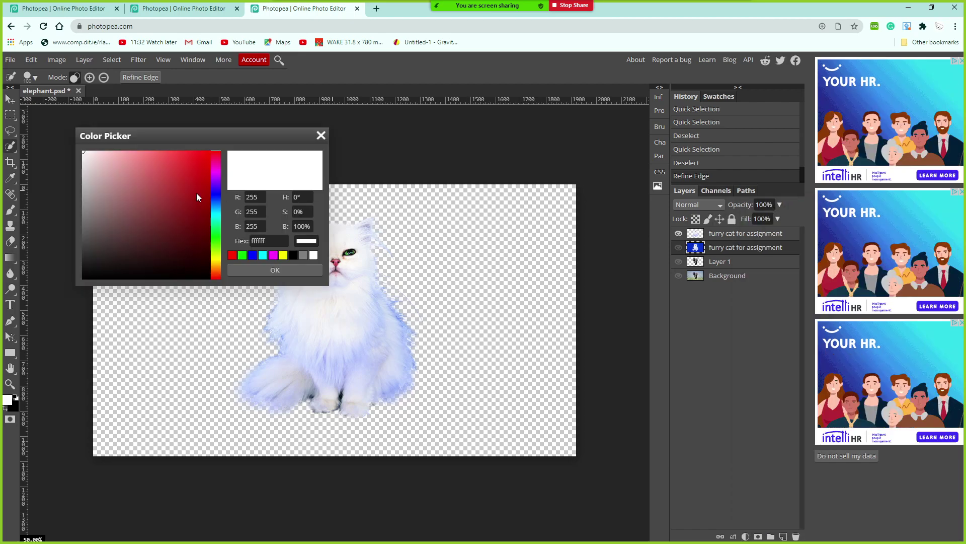
mouse_move(87, 168)
left_mouse_down()
mouse_move(76, 181)
mouse_move(73, 165)
mouse_move(58, 275)
mouse_move(59, 265)
left_mouse_up()
left_click(288, 269)
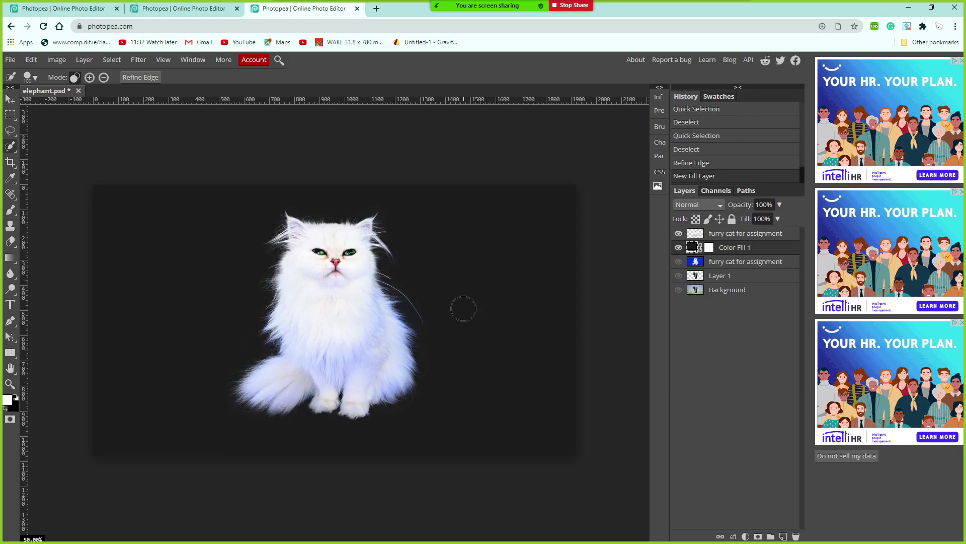
Step: Duplicate the cat cut-out layer and desaturate the copy
left_click(743, 239)
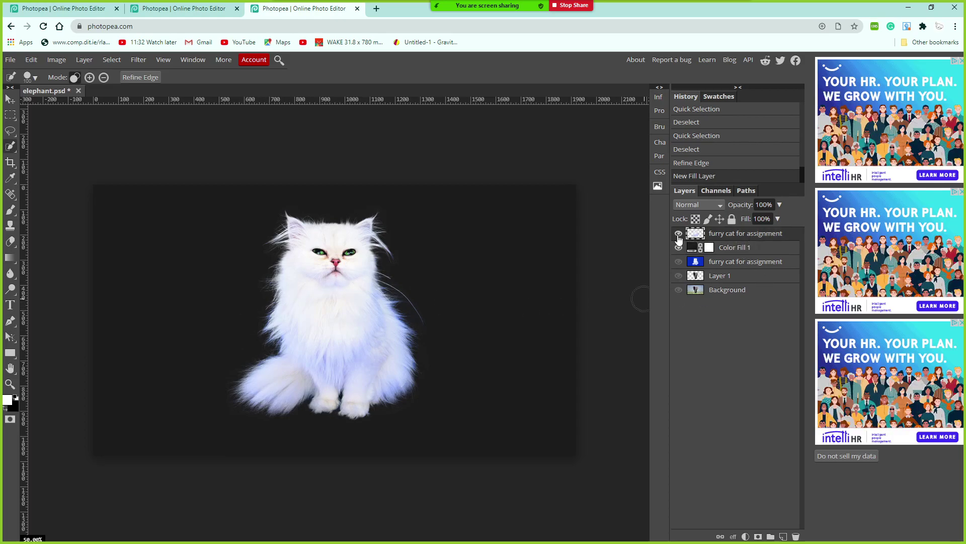
left_click_drag(788, 240, 784, 536)
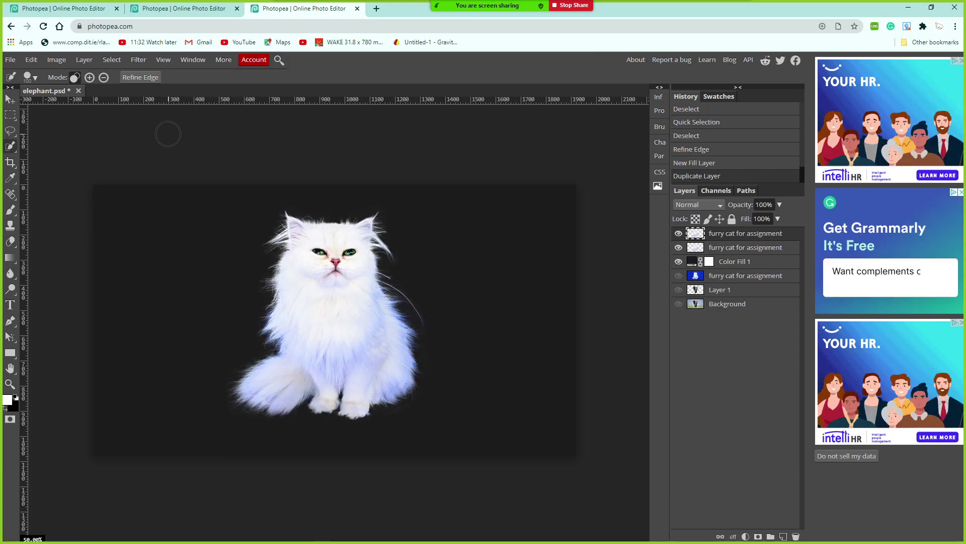
left_click(57, 62)
mouse_move(76, 76)
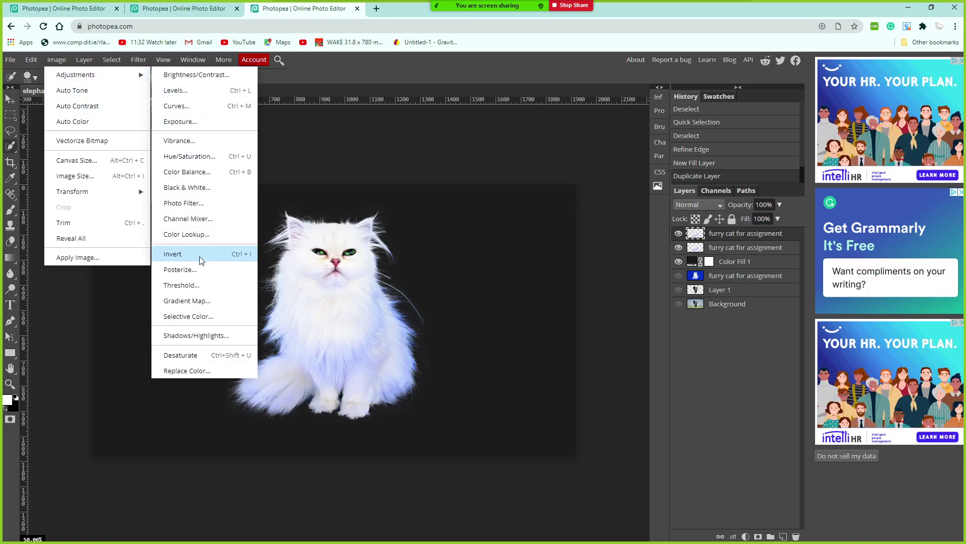
left_click(203, 356)
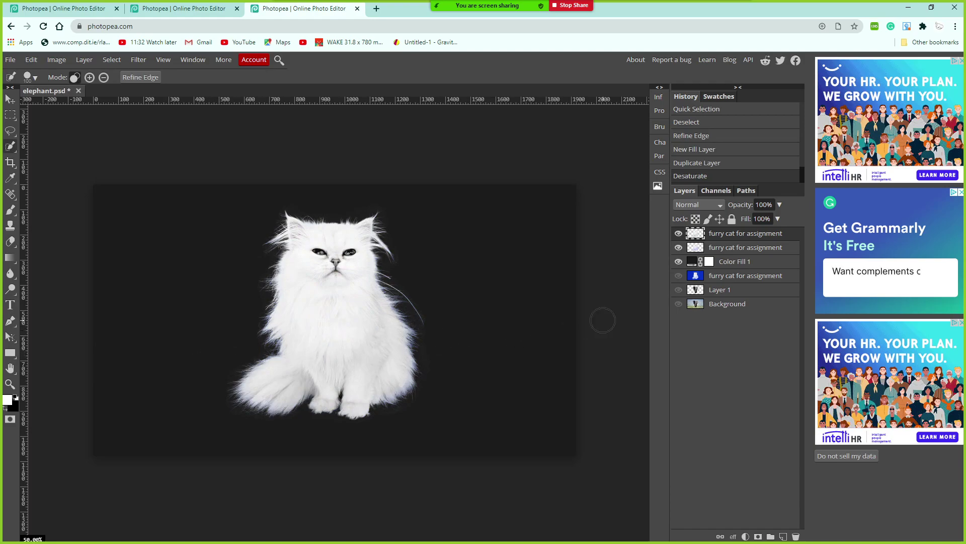
Step: Try the Soft Light, Hard Light and Vivid Light blend modes on the desaturated cat copy, ending on Hard Light
left_click(705, 203)
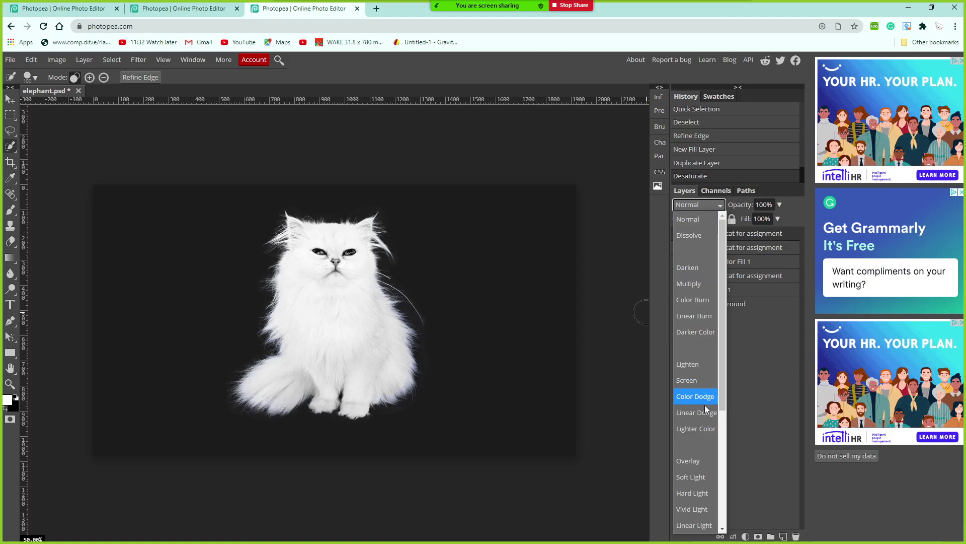
left_click(702, 477)
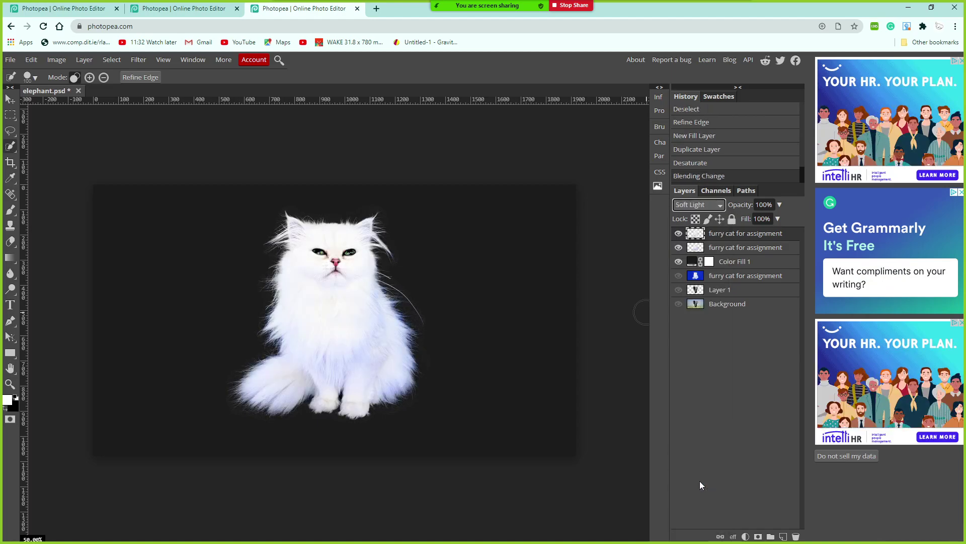
left_click(694, 204)
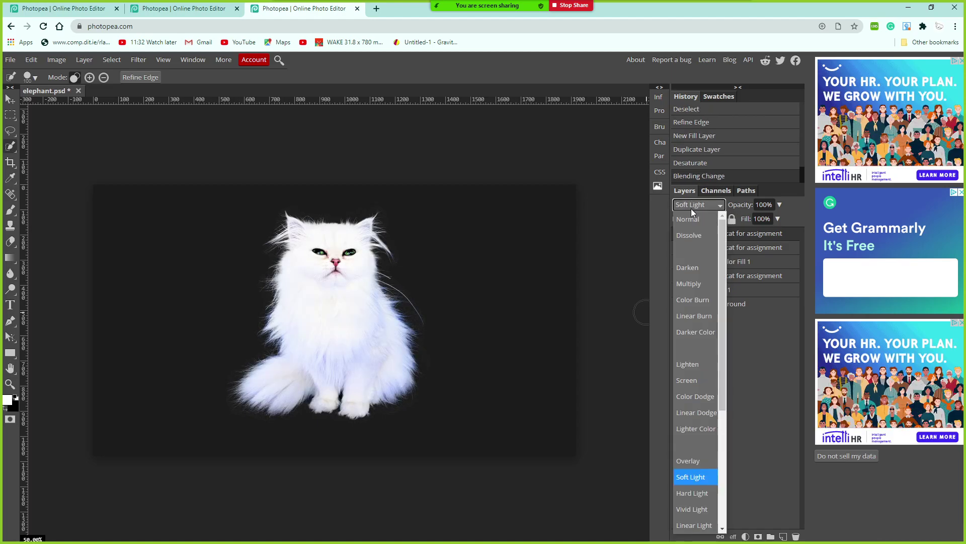
left_click(707, 475)
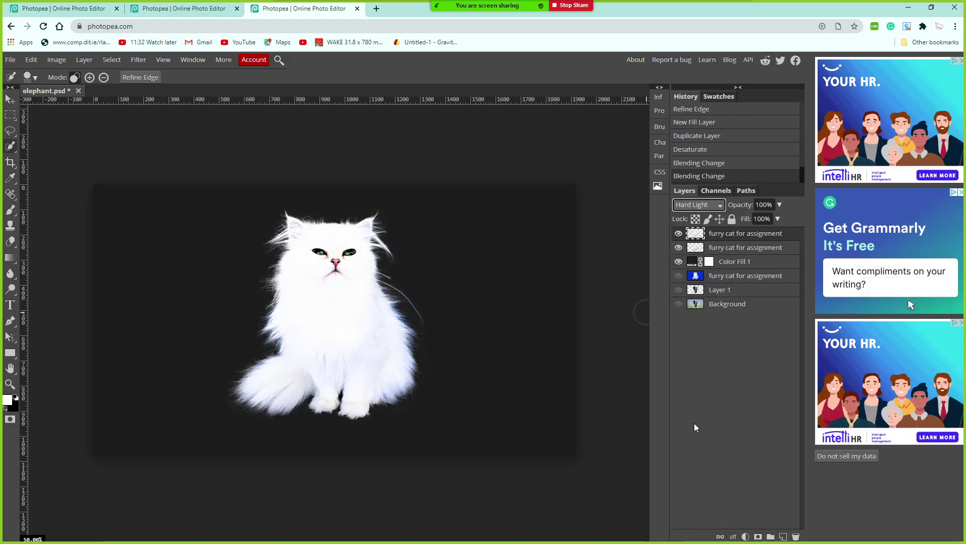
left_click(704, 207)
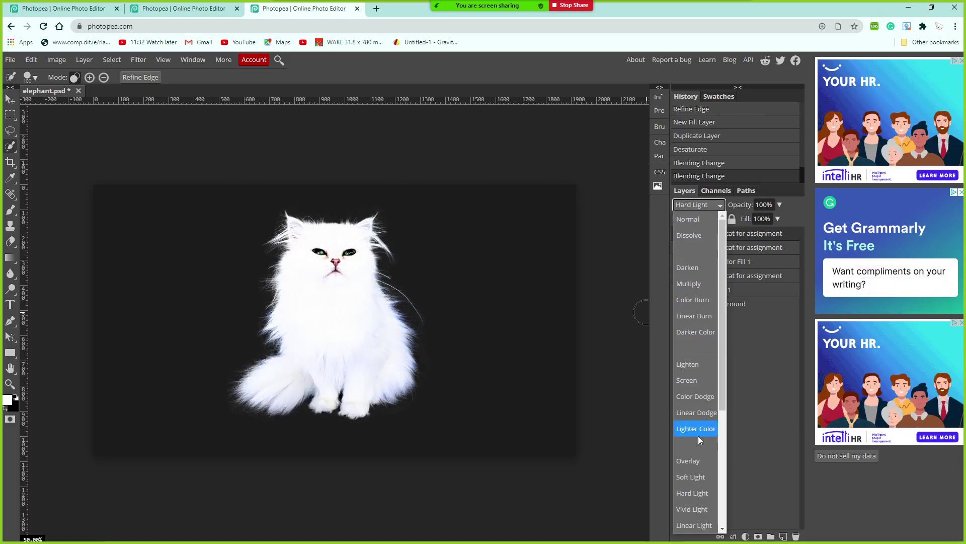
left_click(694, 508)
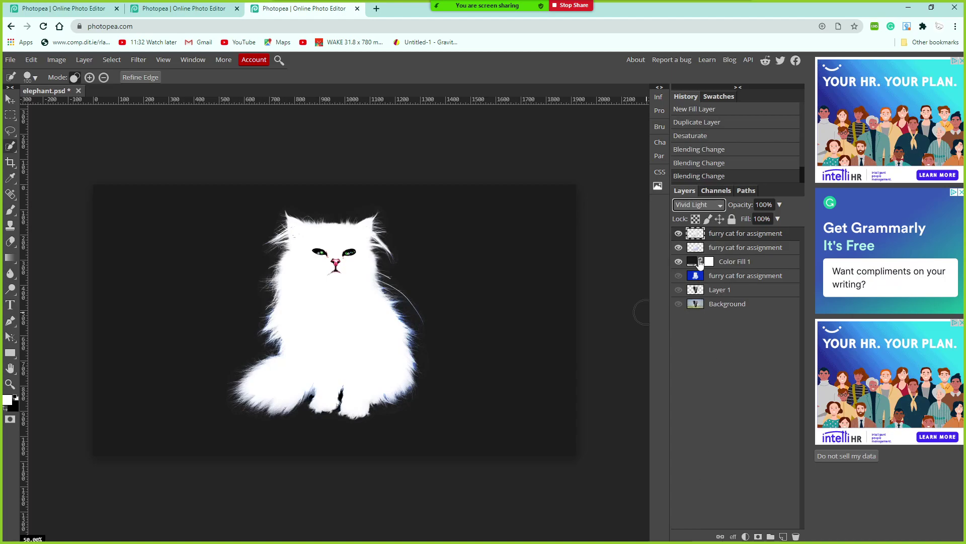
left_click(696, 204)
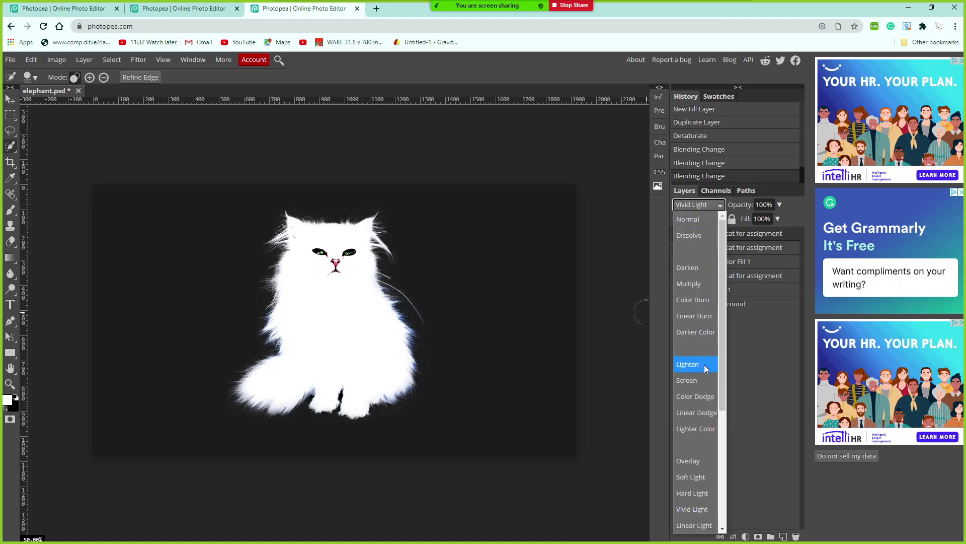
left_click(697, 493)
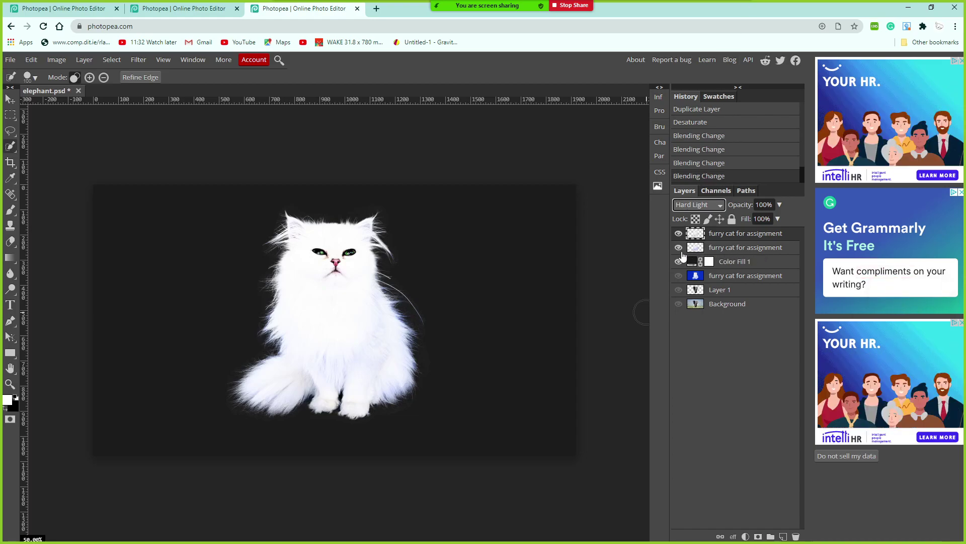
Step: Delete the desaturated cat copy and the dark Color Fill layer
left_click(796, 536)
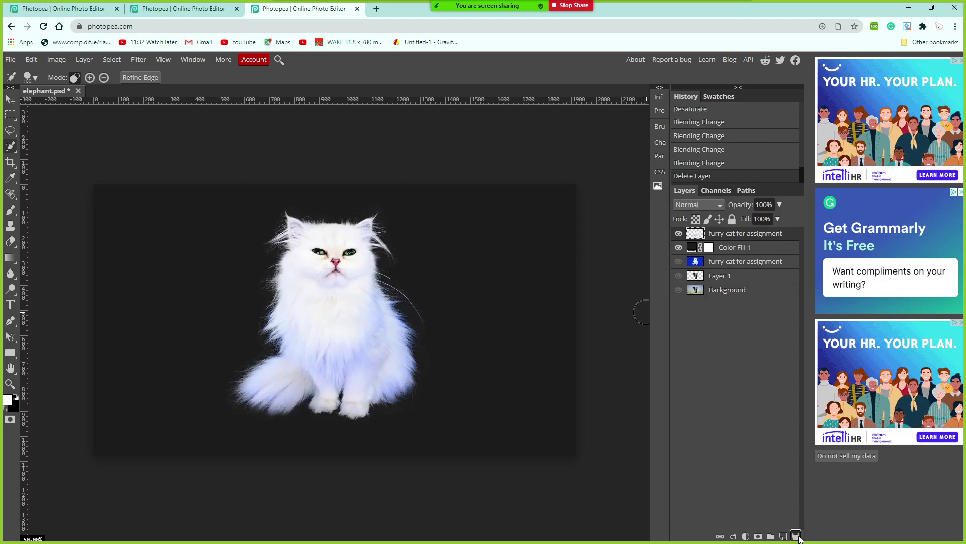
left_click(731, 263)
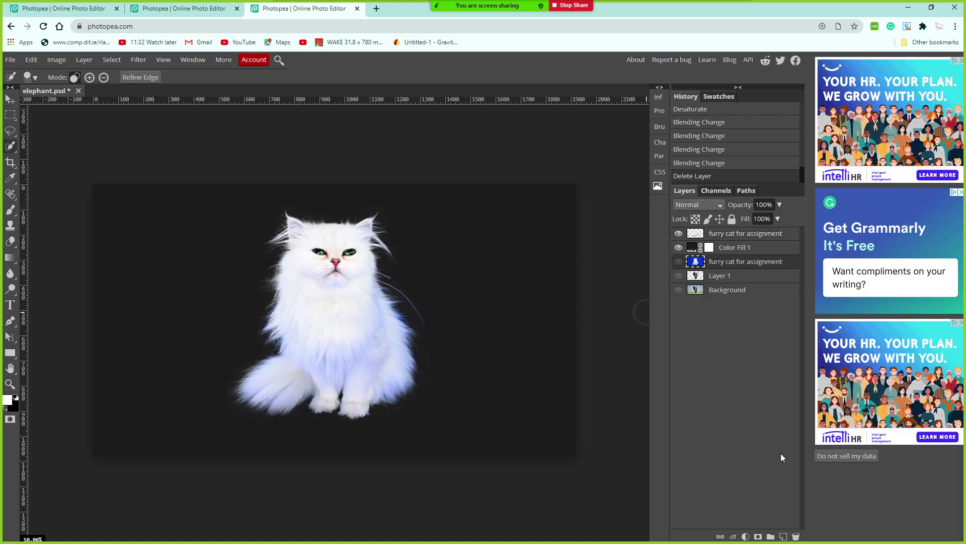
left_click(768, 250)
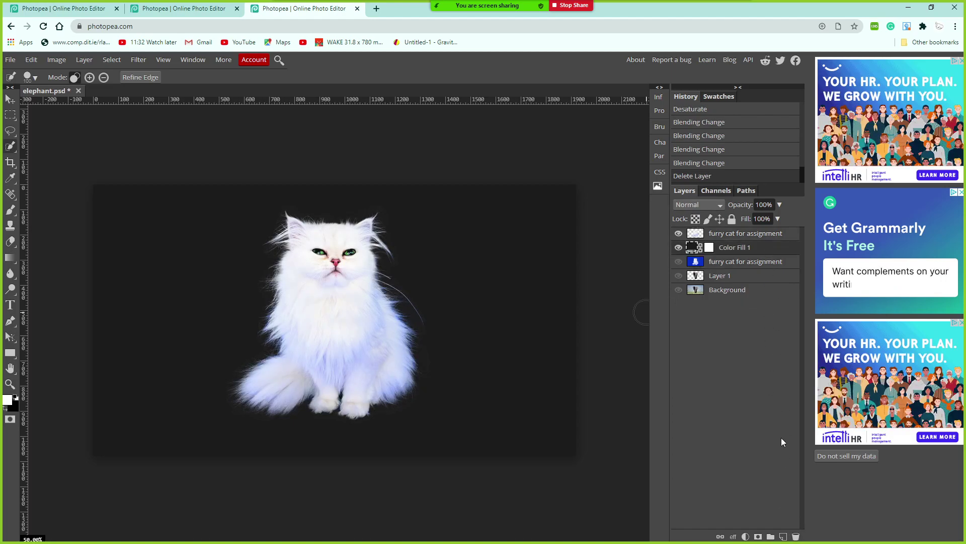
left_click(797, 536)
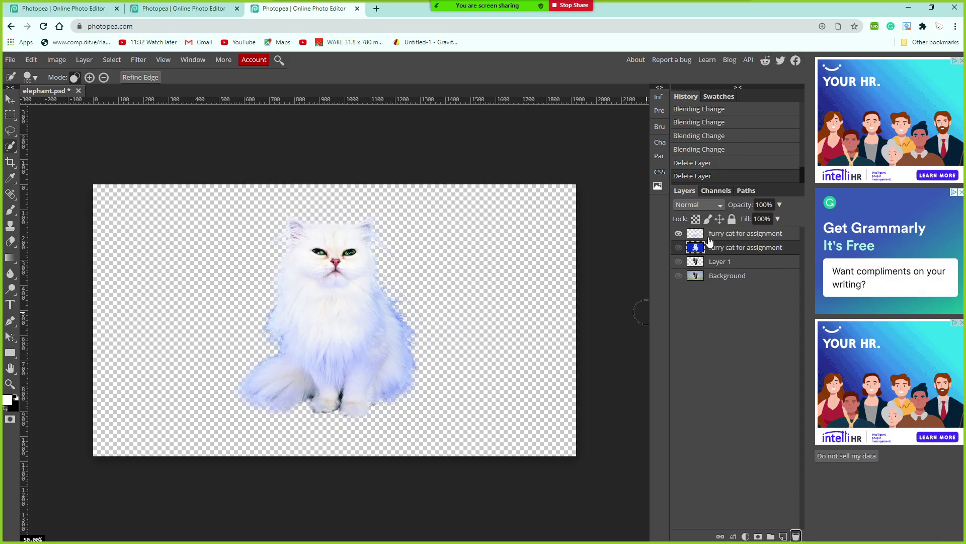
Step: Briefly show the original blue-background cat layer, and add a 1d1d1d Color Fill layer directly above it
left_click(678, 247)
left_click(679, 247)
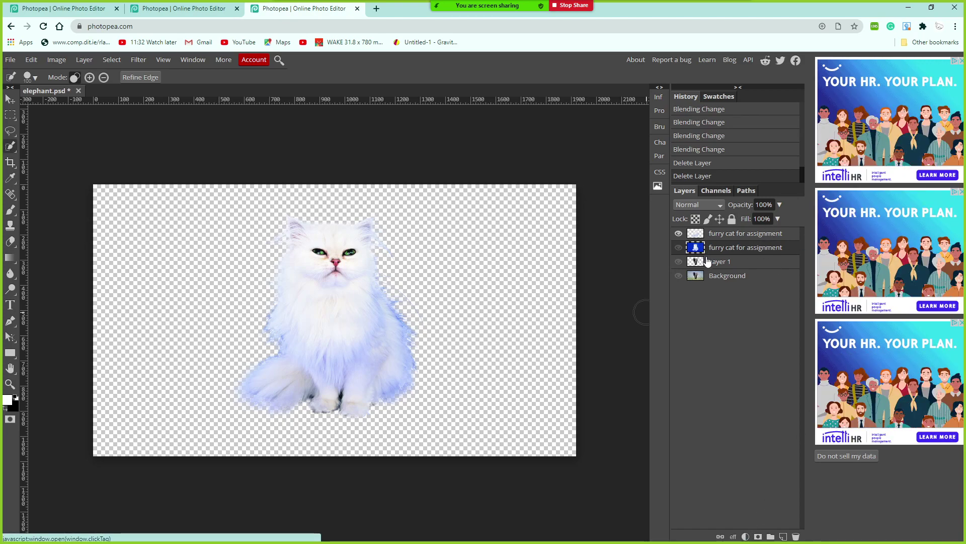
left_click(745, 537)
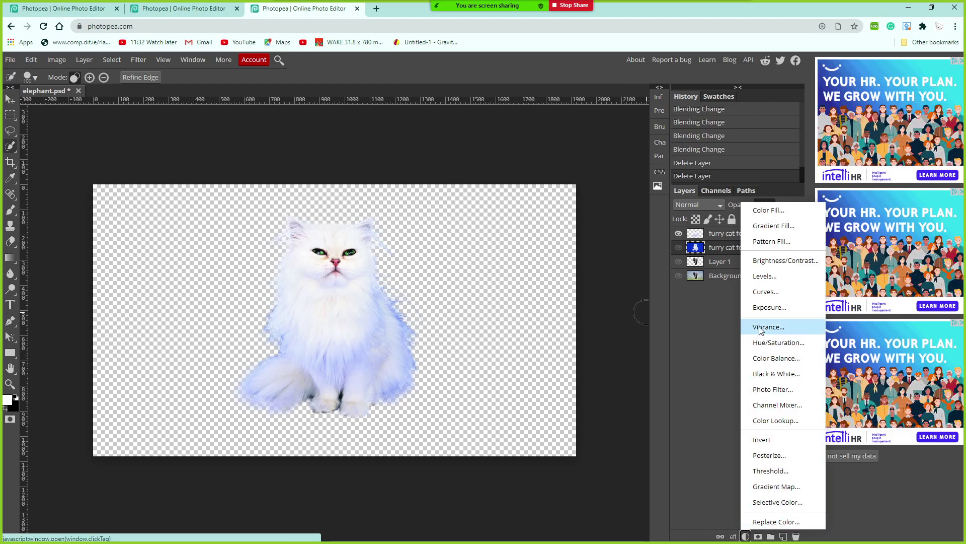
left_click(767, 211)
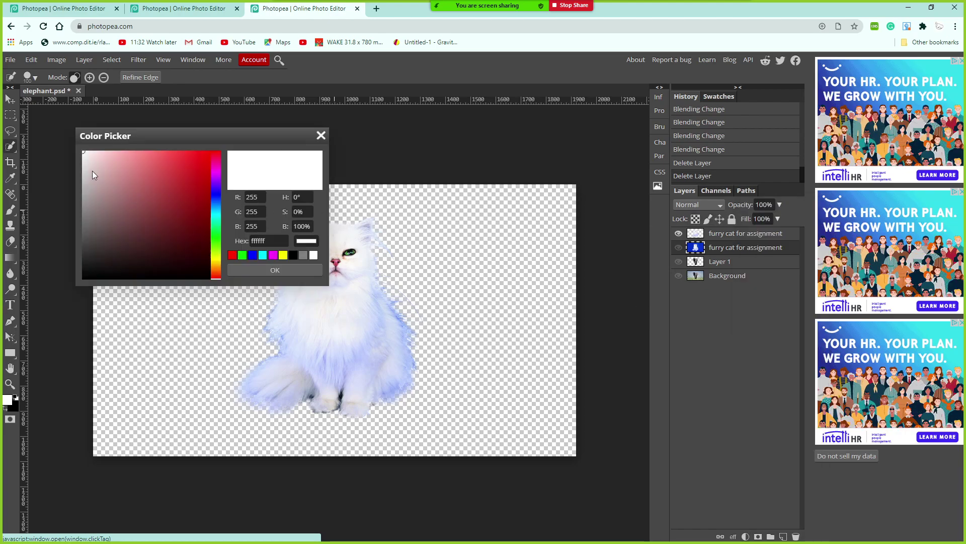
mouse_move(84, 167)
left_mouse_down()
mouse_move(81, 251)
mouse_move(61, 279)
mouse_move(56, 192)
mouse_move(111, 217)
mouse_move(110, 198)
mouse_move(77, 280)
mouse_move(68, 266)
mouse_move(69, 282)
mouse_move(67, 263)
left_mouse_up()
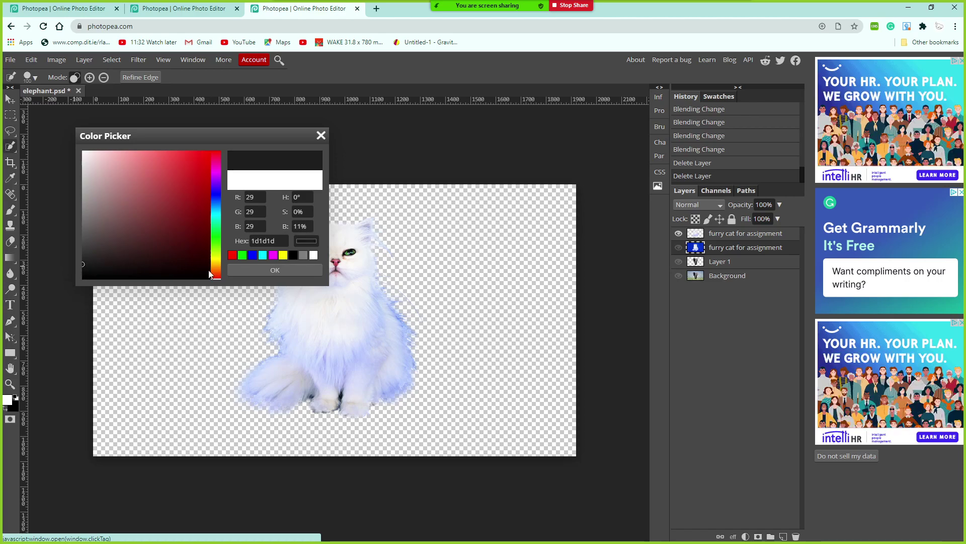
left_click(263, 270)
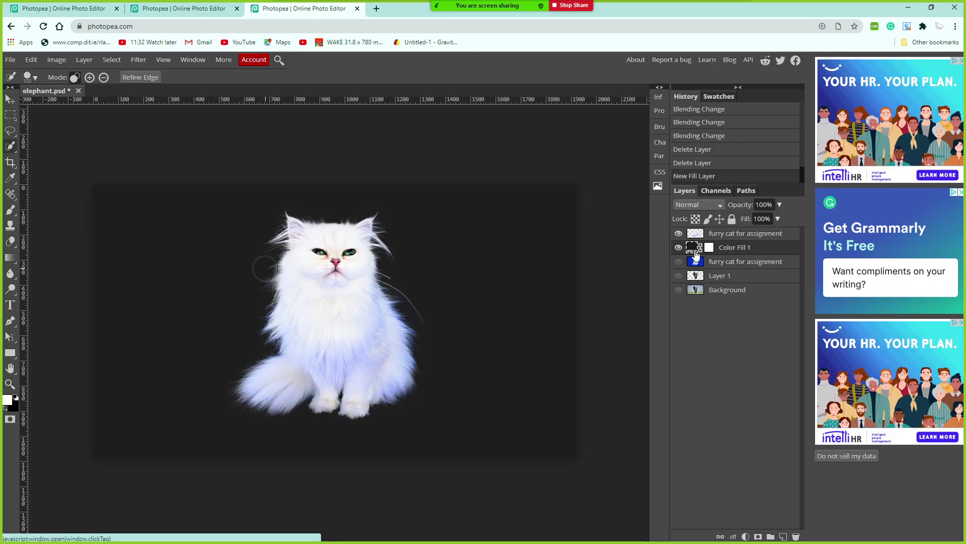
Step: Duplicate the cat cut-out above the dark fill layer and desaturate the duplicate
left_click(722, 240)
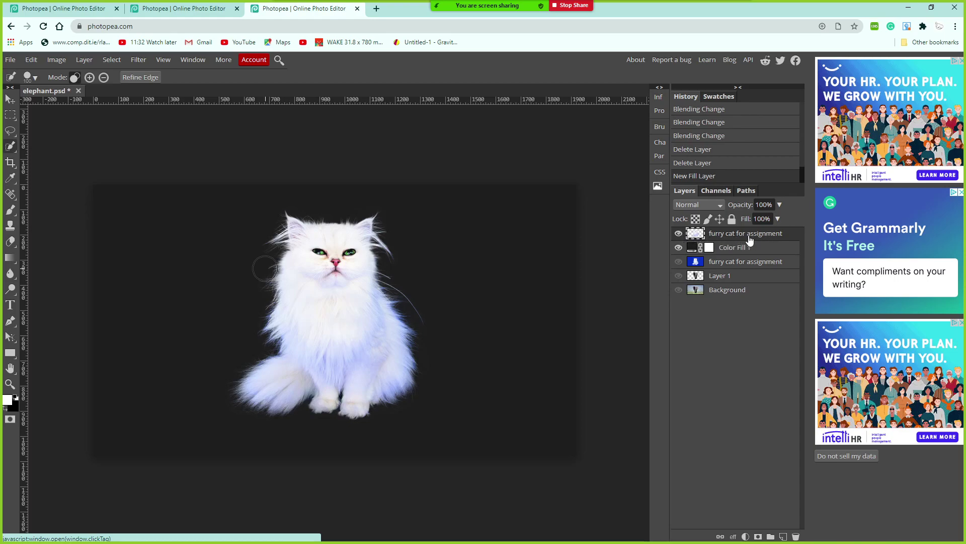
right_click(786, 242)
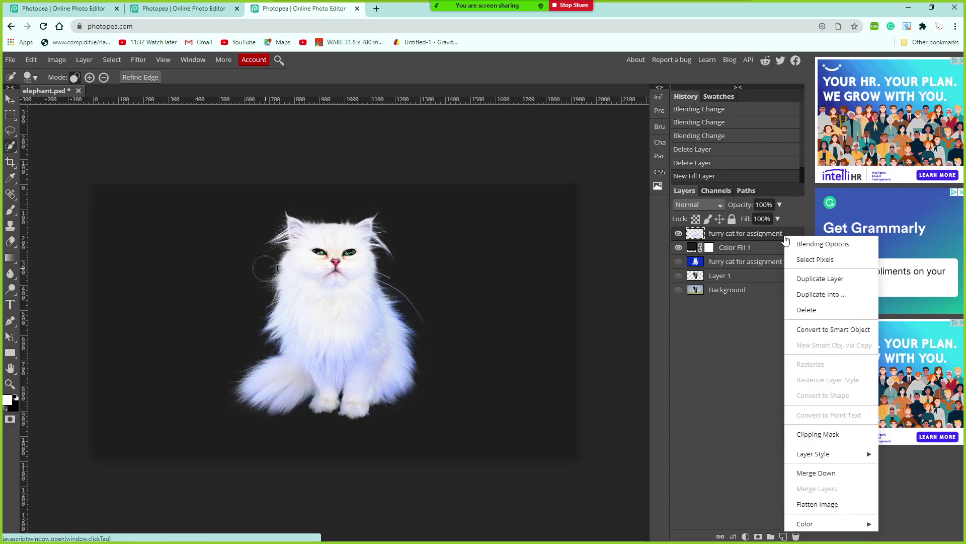
left_click(820, 280)
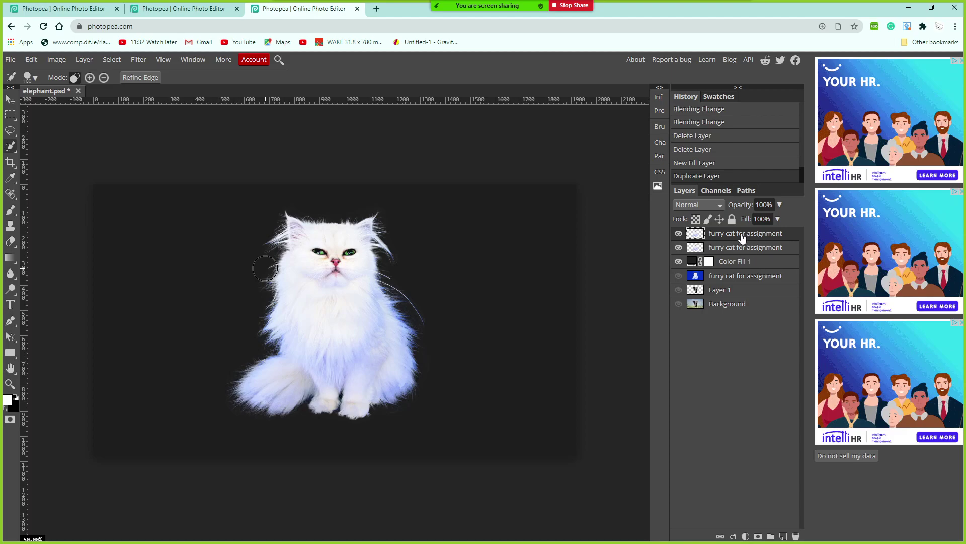
left_click(59, 63)
mouse_move(64, 78)
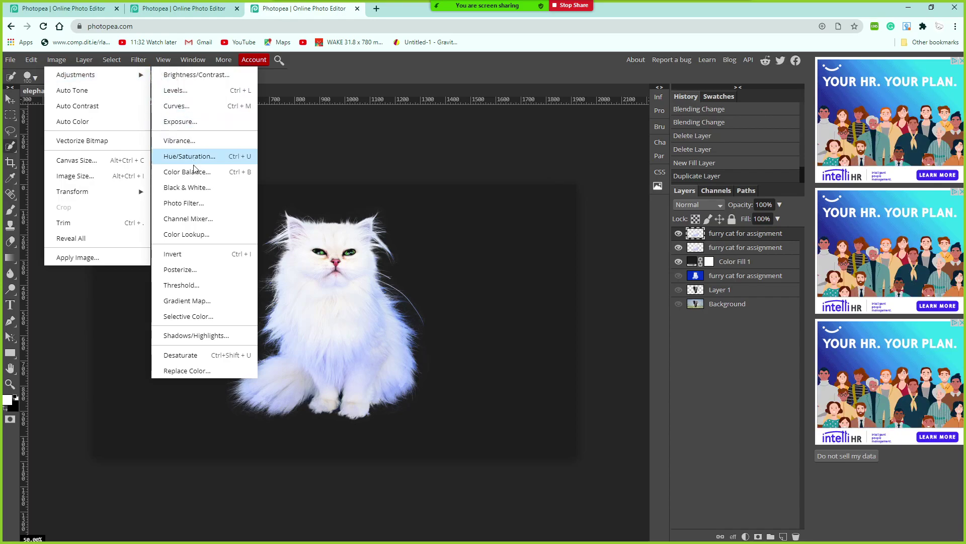
left_click(205, 358)
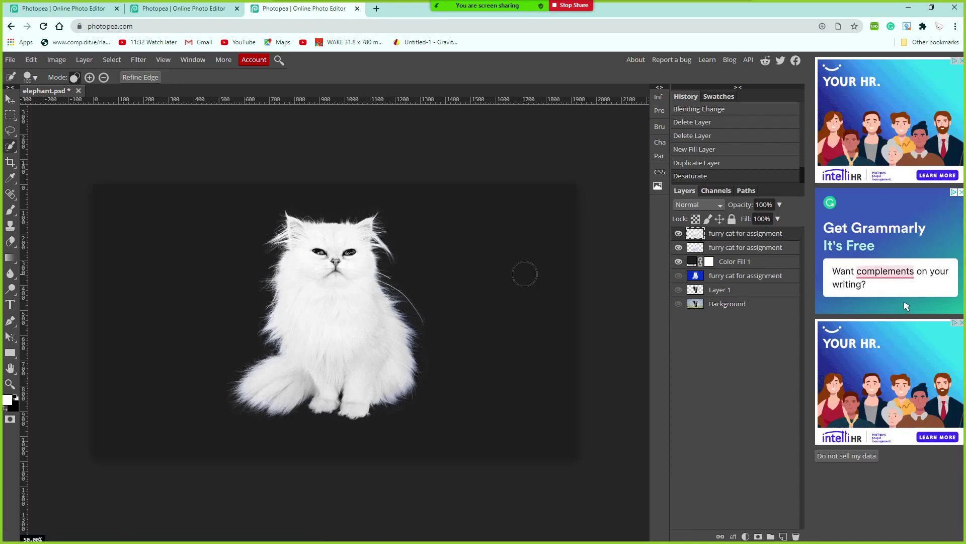
Step: Compare Hard Light and Vivid Light on the desaturated cat copy, keep Hard Light, and toggle the copy's visibility to check the effect
left_click(703, 204)
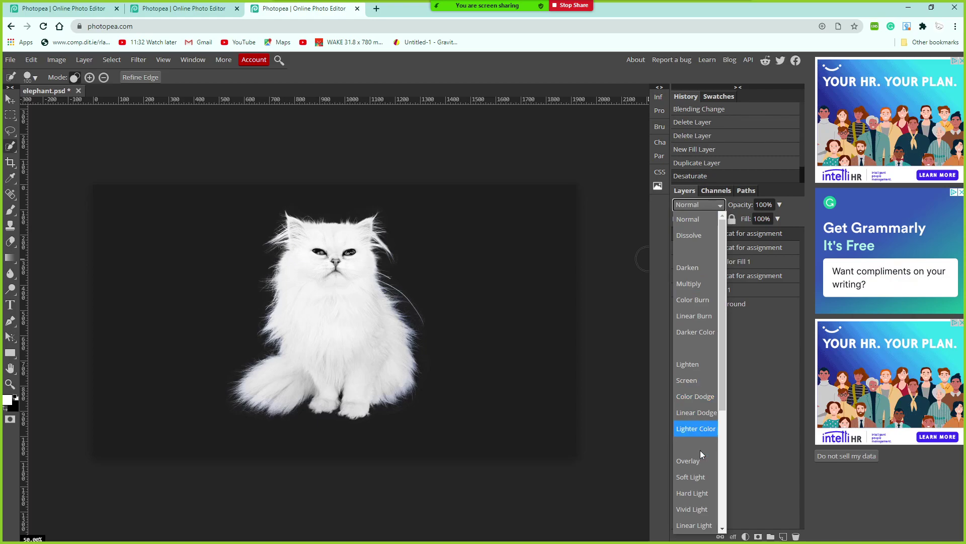
left_click(693, 493)
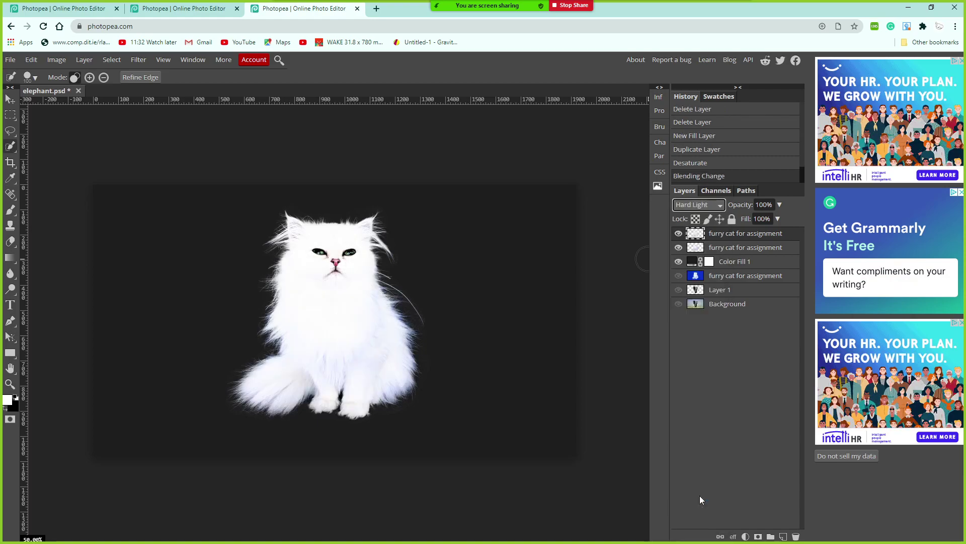
left_click(703, 204)
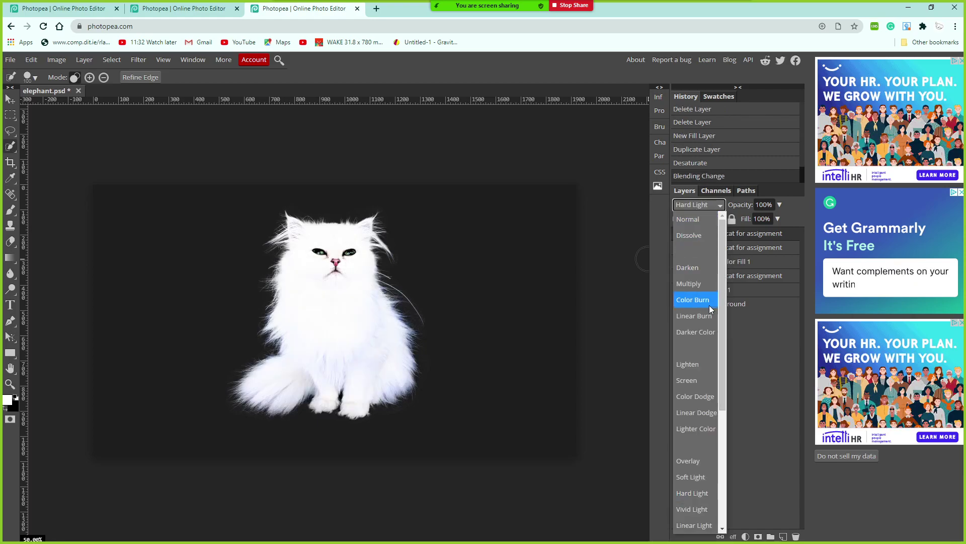
left_click(702, 509)
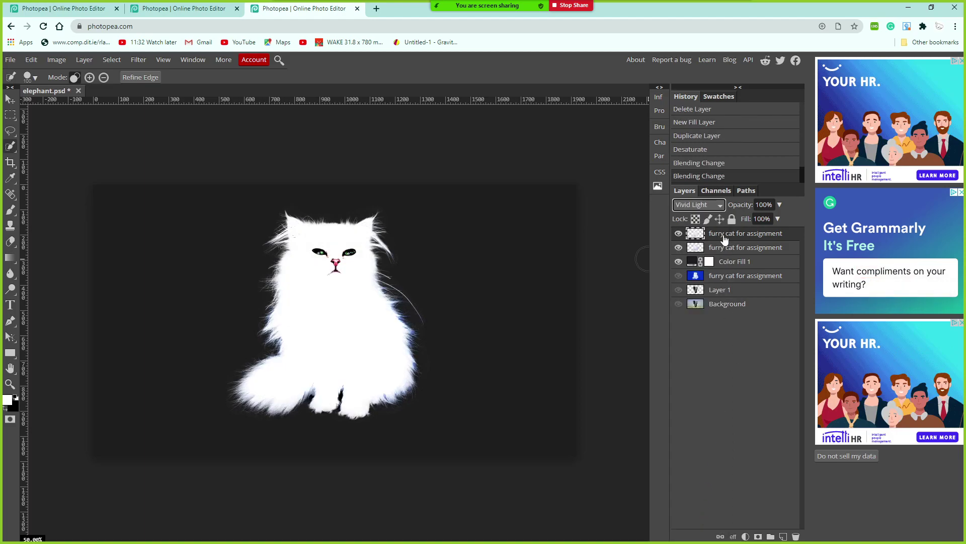
left_click(708, 205)
left_click(698, 493)
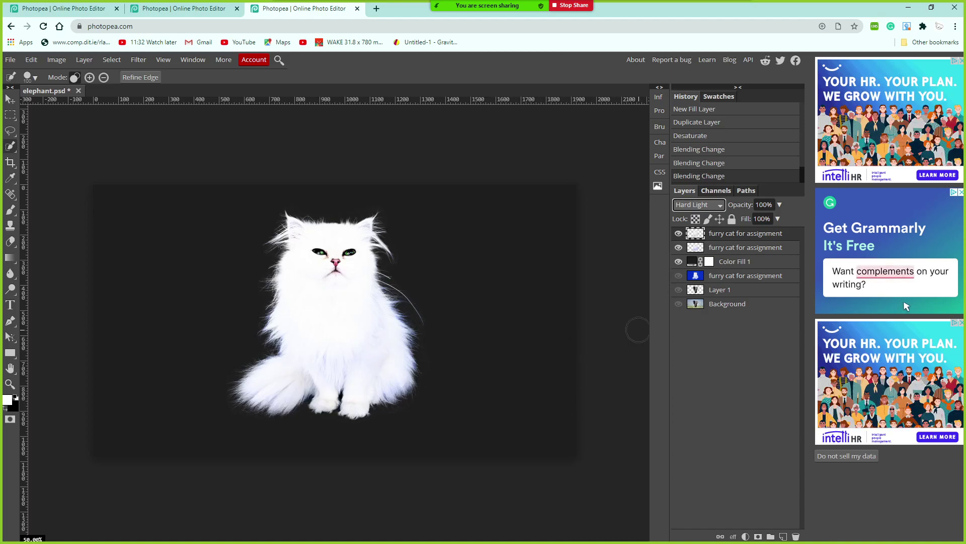
left_click(679, 234)
left_click(679, 234)
left_click(679, 234)
left_click(679, 234)
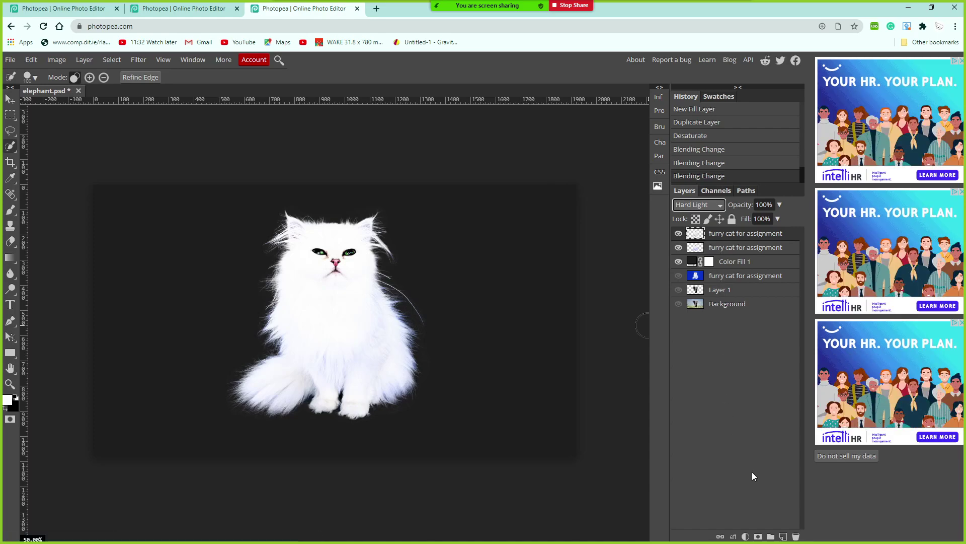
Step: Add a black mask to the desaturated Hard Light cat copy and set up the Brush tool with 0% hardness
left_click(759, 537)
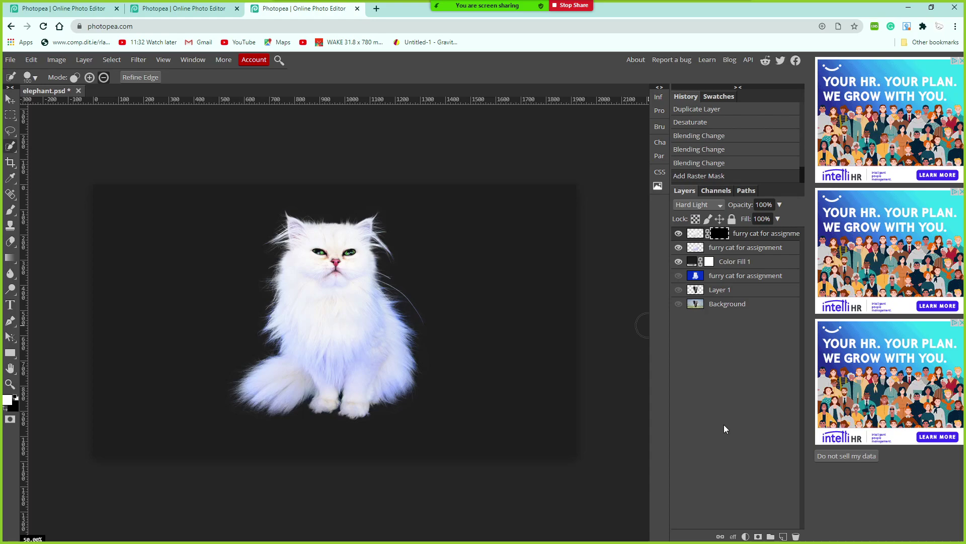
left_click(10, 210)
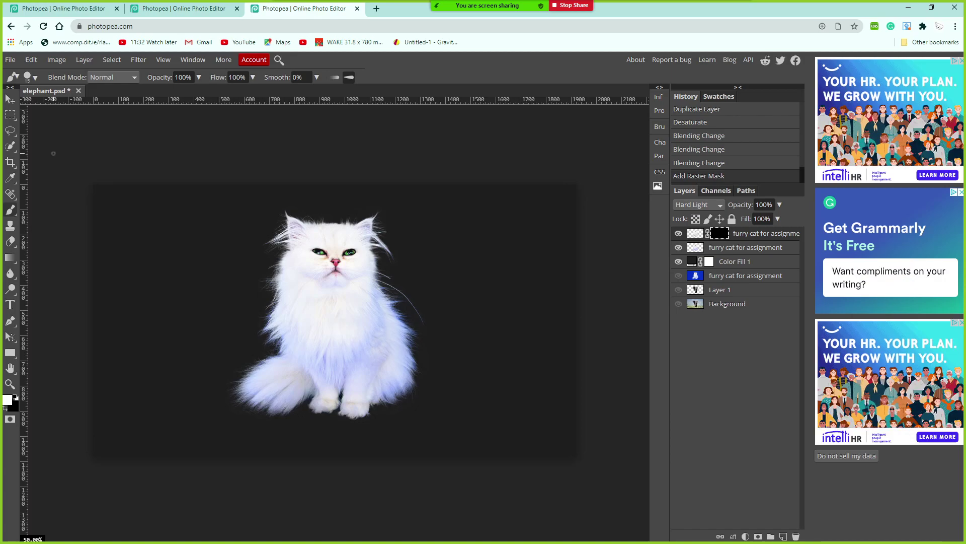
left_click(28, 77)
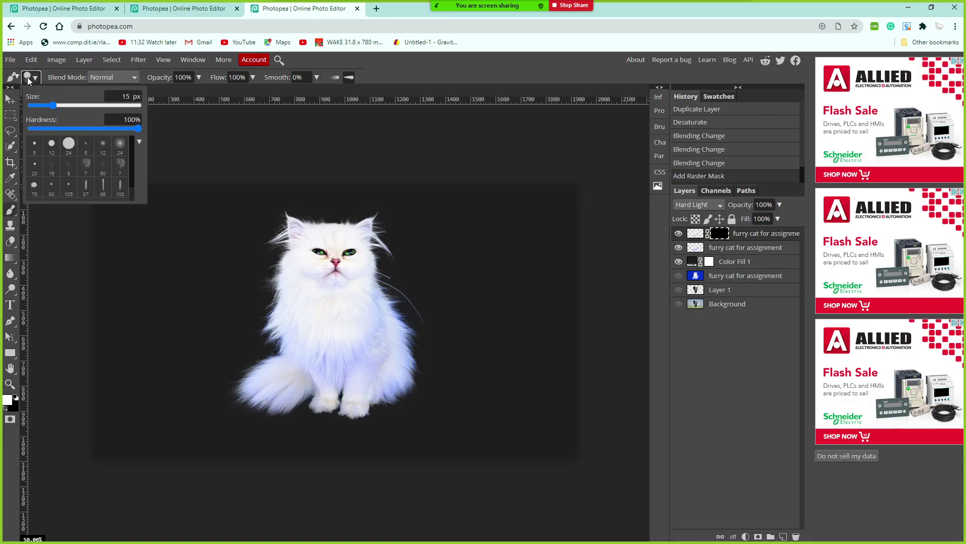
left_click(402, 69)
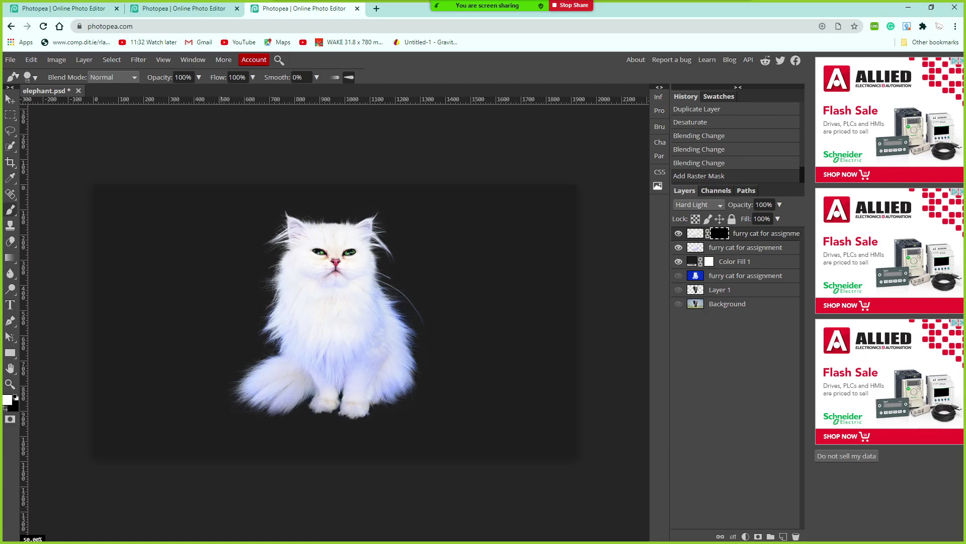
left_click(32, 77)
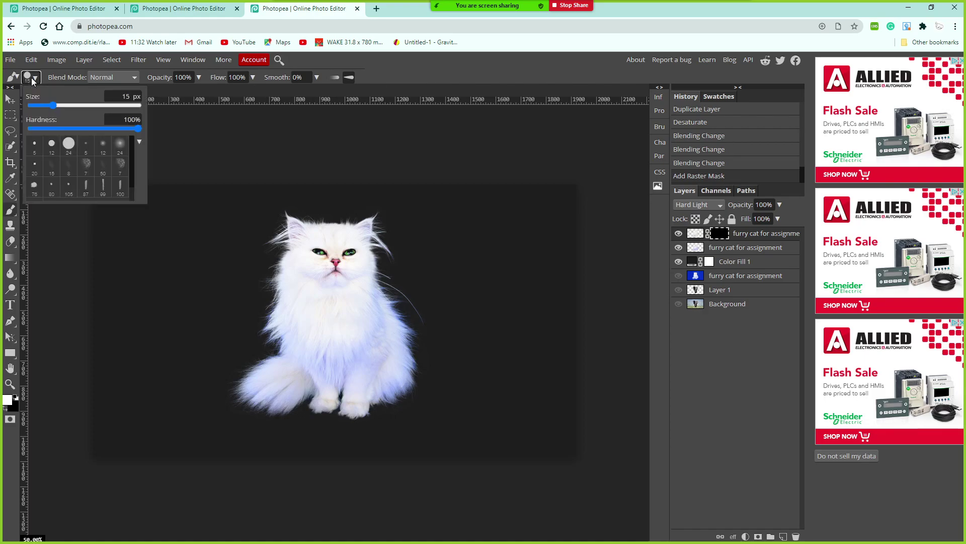
mouse_move(90, 129)
left_mouse_down()
mouse_move(134, 129)
mouse_move(59, 129)
mouse_move(50, 105)
mouse_move(77, 106)
left_mouse_up()
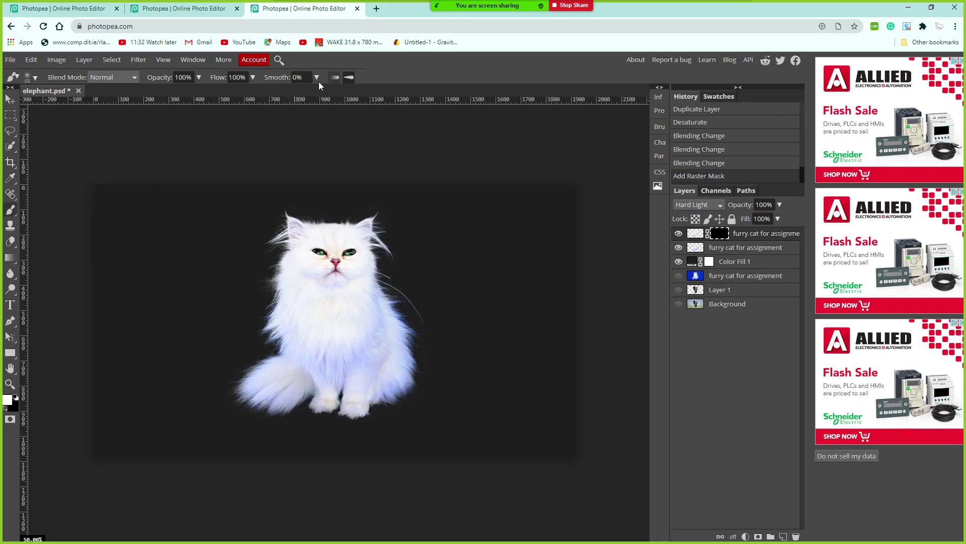
Step: Set the brush flow to 12% and enlarge the brush to 300 px
left_click(253, 77)
left_click_drag(234, 100, 220, 103)
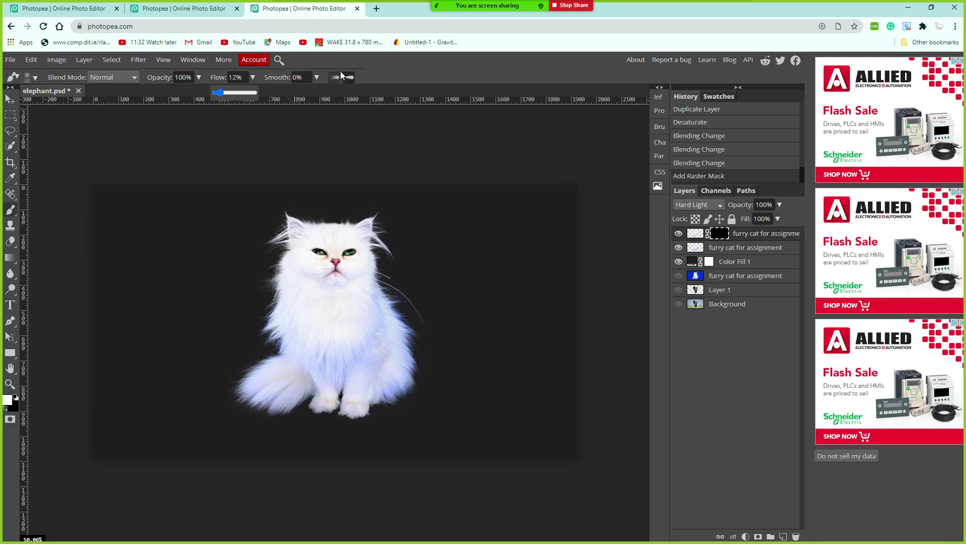
left_click(387, 69)
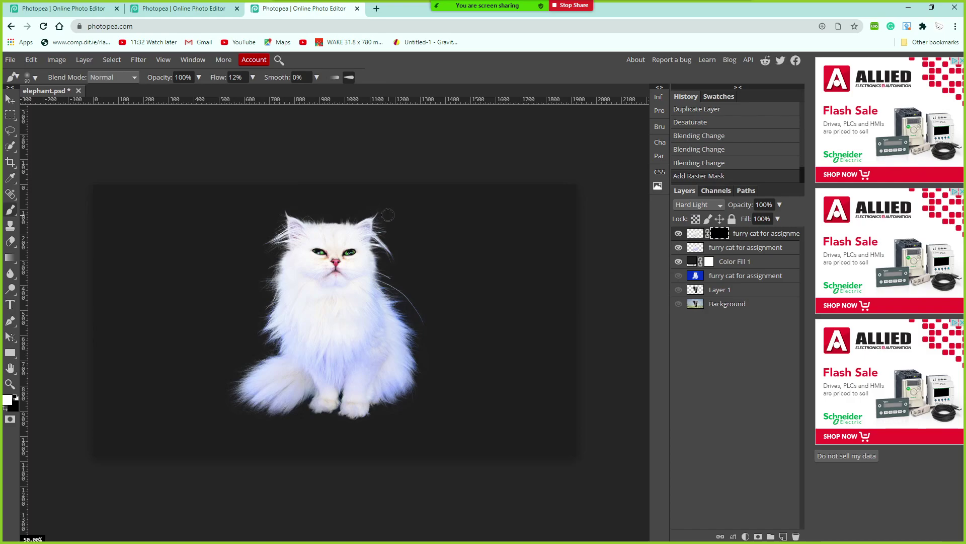
key("bracketright")
key("bracketright")
key("bracketright")
key("bracketright")
key("bracketright")
key("bracketright")
key("bracketright")
left_click(32, 78)
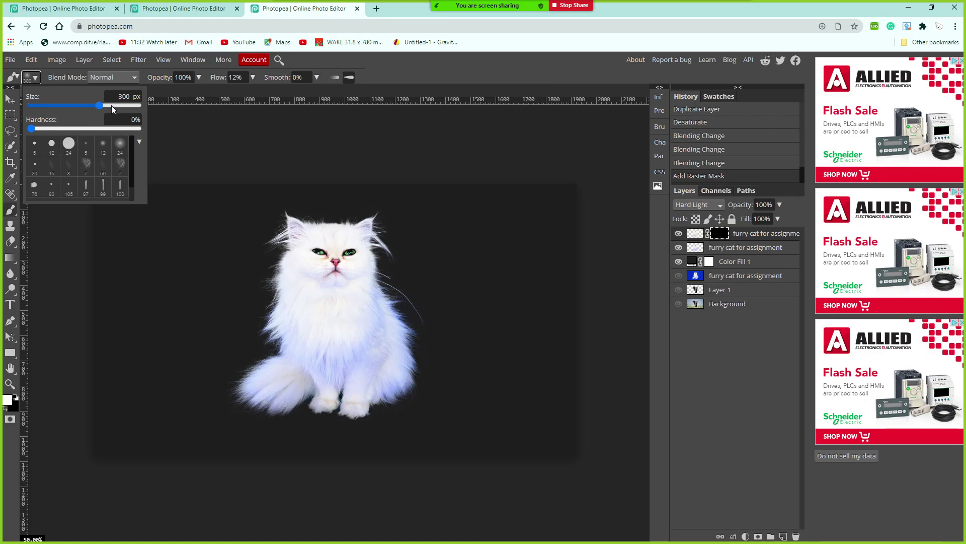
left_click(291, 92)
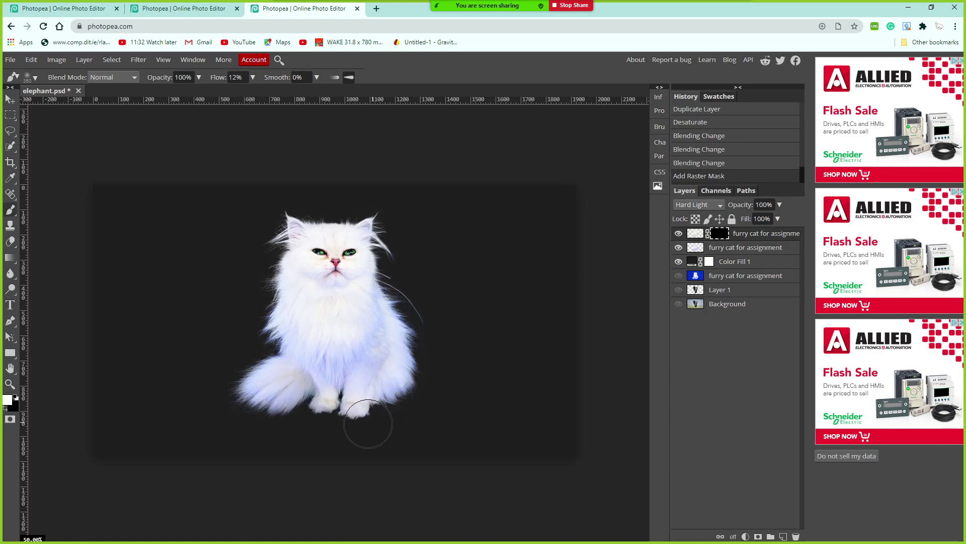
Step: Paint white on the mask along the cat's outer fur and tail, and toggle the copy's visibility to compare
left_click_drag(246, 387, 247, 363)
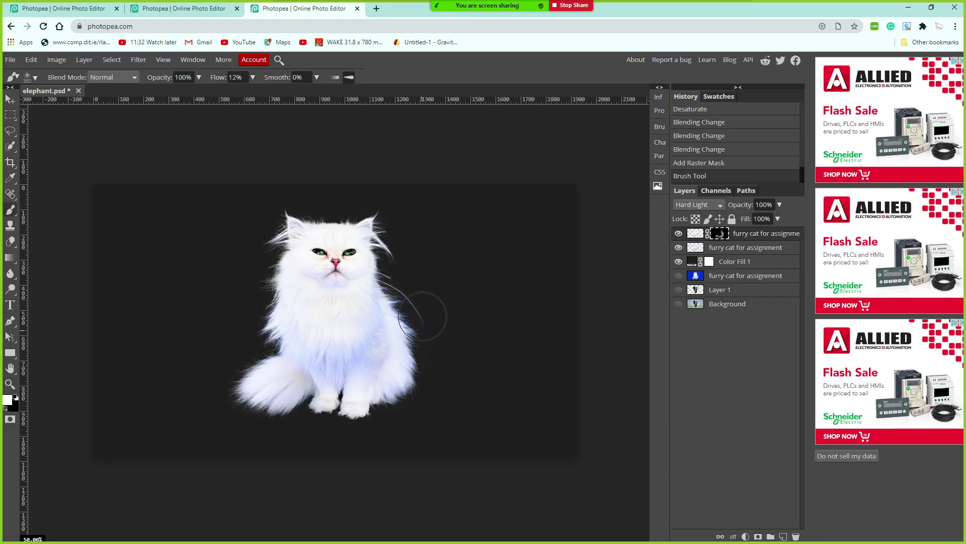
left_click_drag(265, 258, 241, 377)
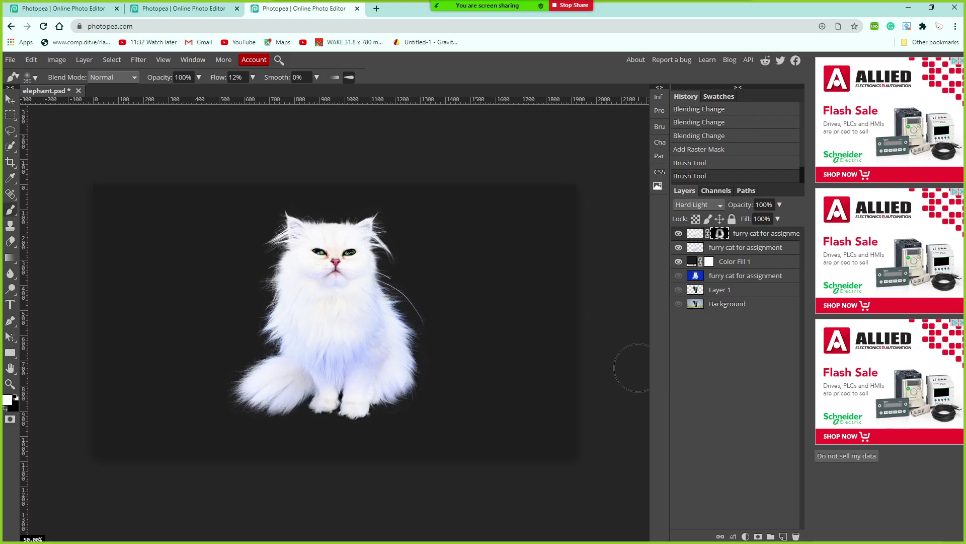
left_click(679, 233)
left_click(682, 235)
left_click(683, 235)
left_click(682, 235)
left_click(682, 234)
left_click(683, 234)
Step: Paint more white on the mask over the cat's chest, sides and lower edges, and recheck by toggling the copy's visibility
mouse_move(302, 350)
left_mouse_down()
mouse_move(379, 330)
mouse_move(348, 361)
mouse_move(289, 338)
left_mouse_up()
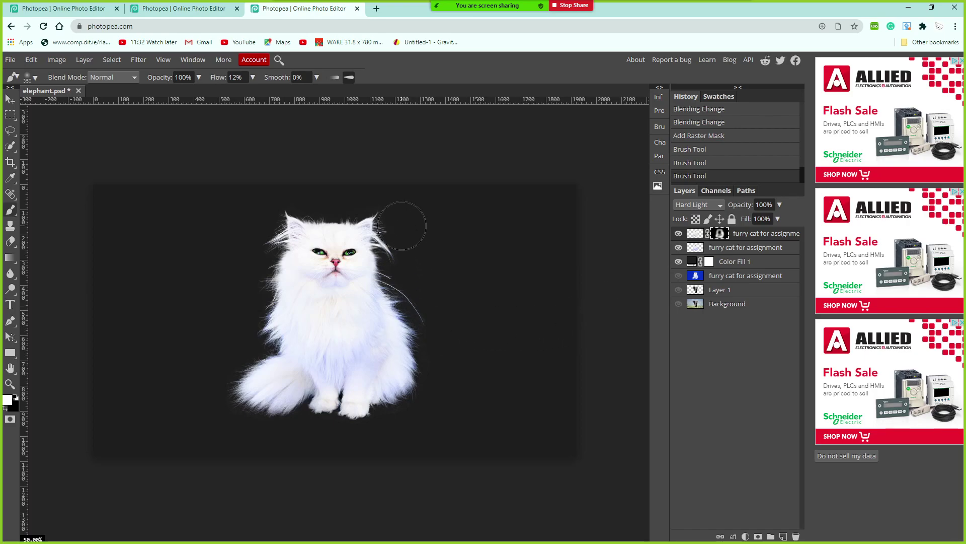
mouse_move(427, 350)
left_mouse_down()
mouse_move(420, 394)
mouse_move(378, 422)
mouse_move(279, 431)
left_mouse_up()
mouse_move(236, 400)
left_mouse_down()
mouse_move(320, 421)
mouse_move(406, 410)
left_mouse_up()
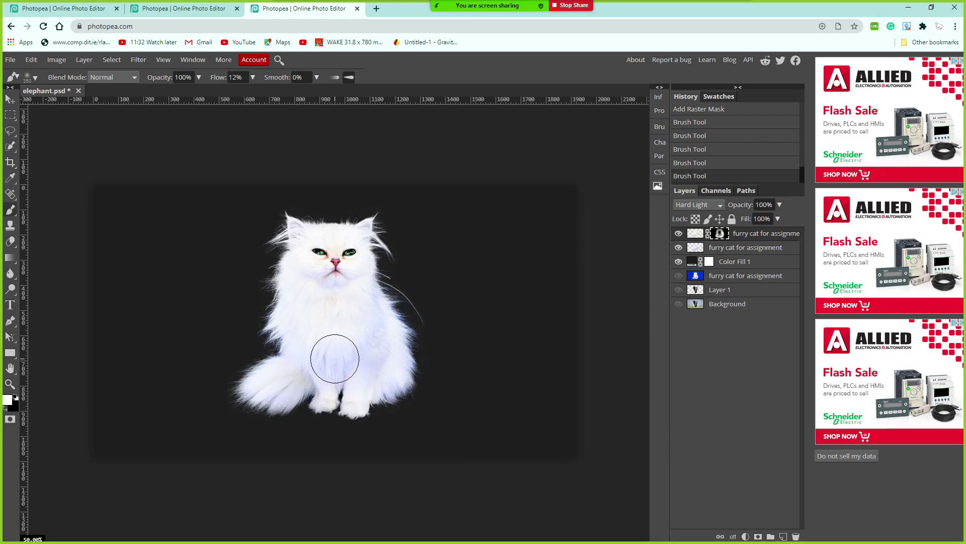
left_click(679, 234)
left_click(679, 234)
left_click_drag(443, 337, 442, 318)
left_click(681, 235)
left_click(681, 235)
Step: Duplicate the unmasked colour cat cut-out to the top of the layer stack and apply a black-to-white Gradient Map to it
left_click_drag(700, 253, 783, 536)
left_click_drag(748, 252, 751, 229)
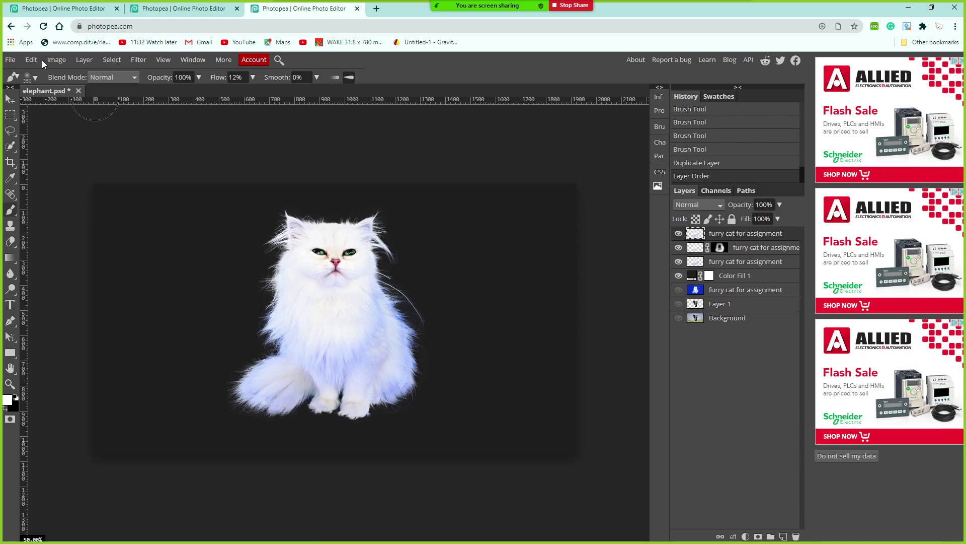
left_click(56, 59)
mouse_move(108, 73)
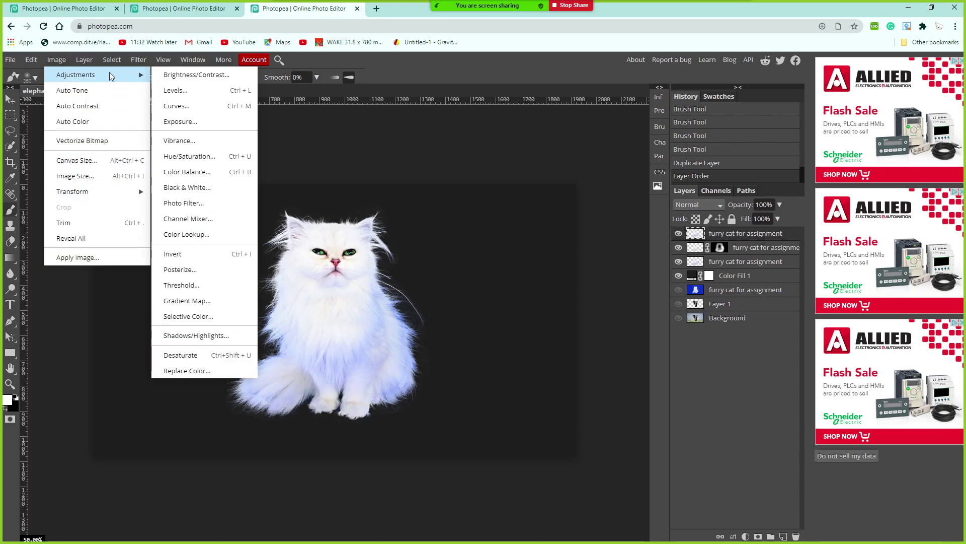
left_click(216, 300)
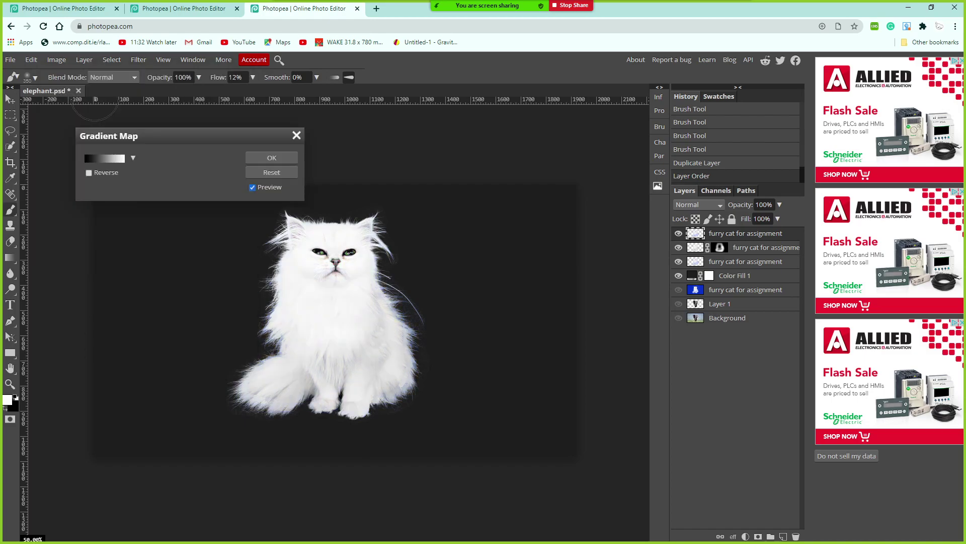
left_click(276, 162)
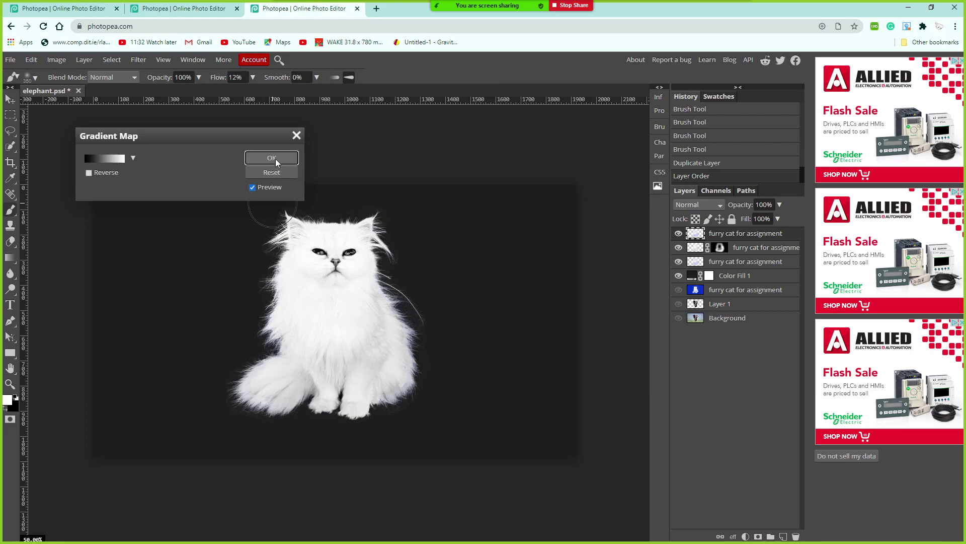
Step: Colorize the top cat copy through Hue/Saturation with hue 27 and saturation 41
left_click(56, 62)
mouse_move(73, 77)
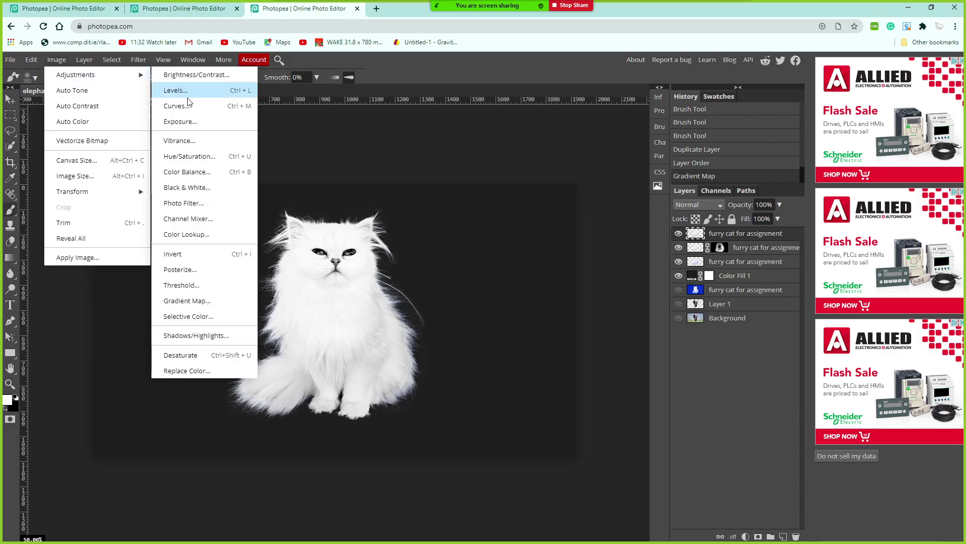
left_click(216, 156)
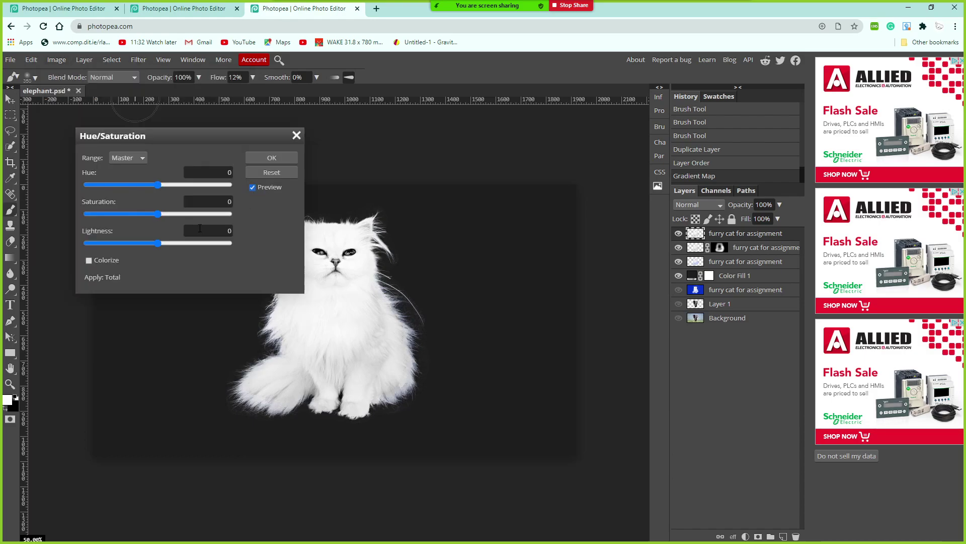
left_click(88, 260)
left_click_drag(166, 214, 191, 217)
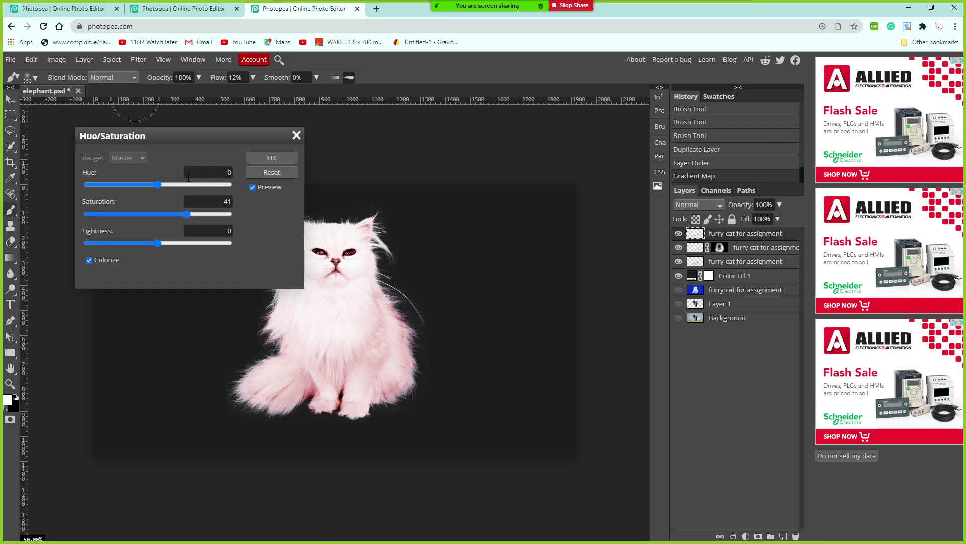
mouse_move(158, 184)
left_mouse_down()
mouse_move(180, 185)
mouse_move(95, 194)
mouse_move(212, 191)
mouse_move(168, 191)
left_mouse_up()
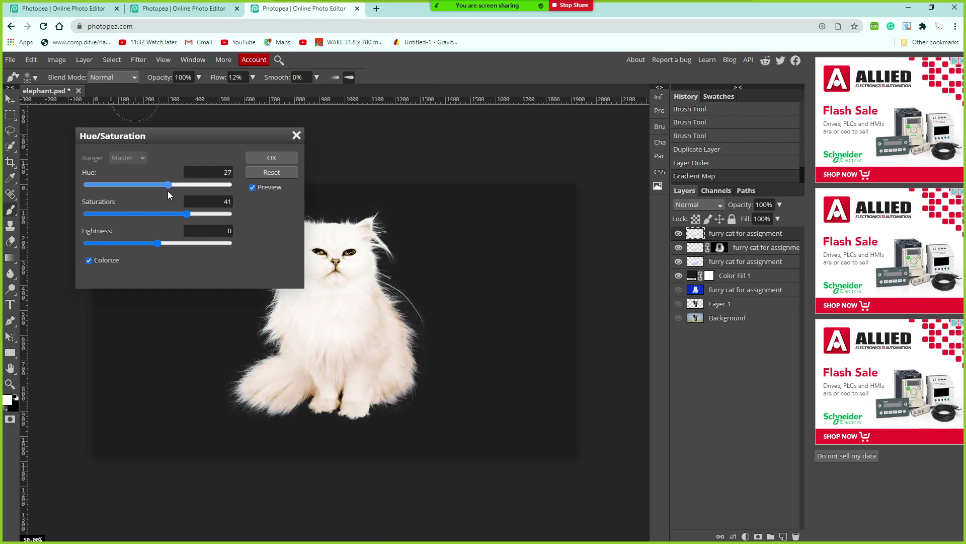
left_click(271, 158)
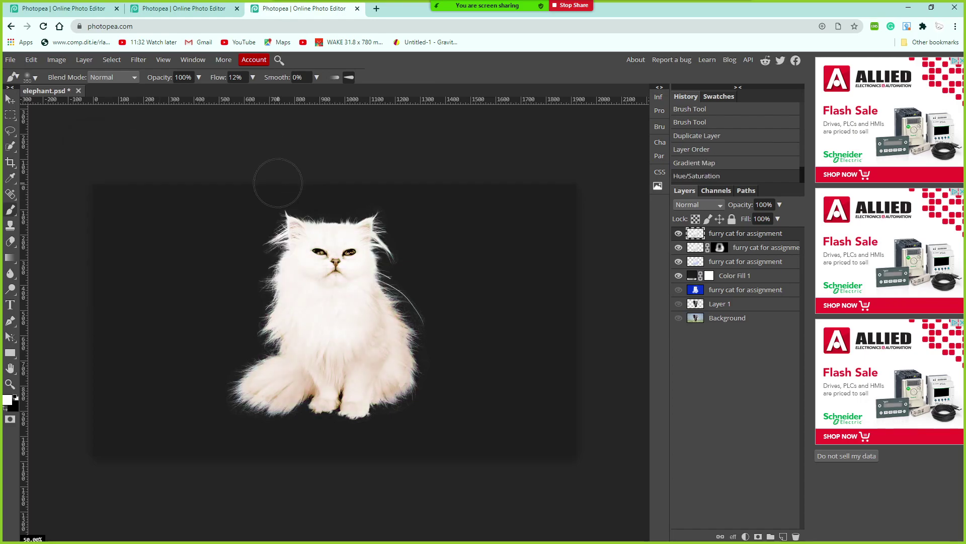
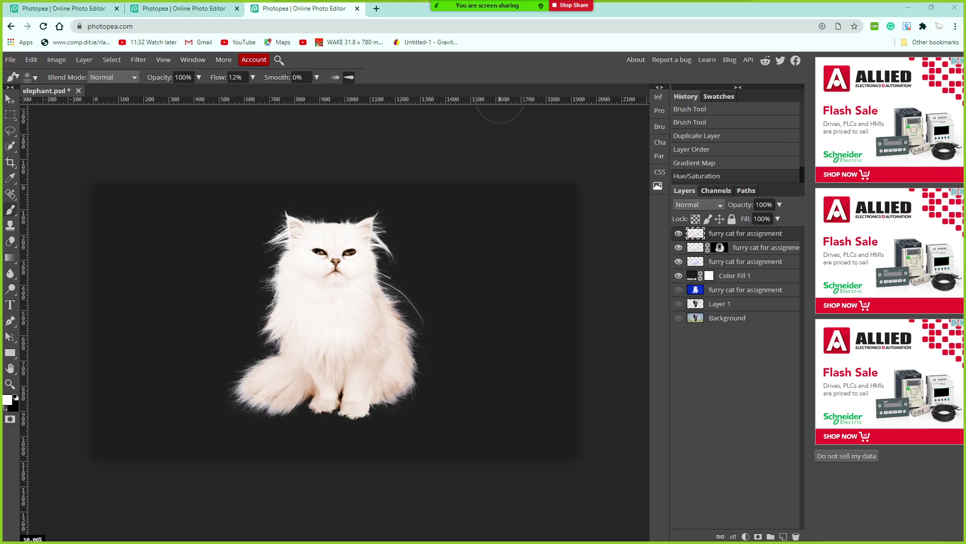
left_click(520, 299)
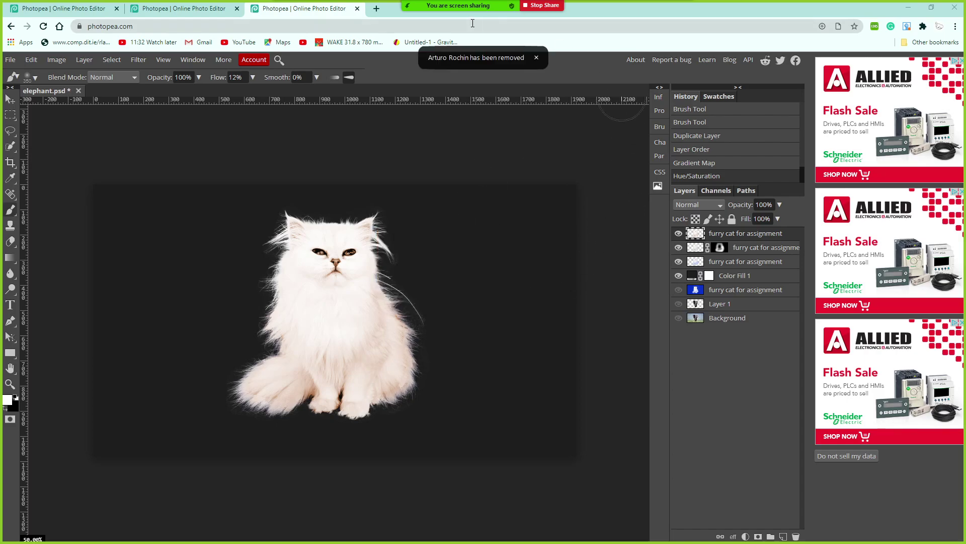